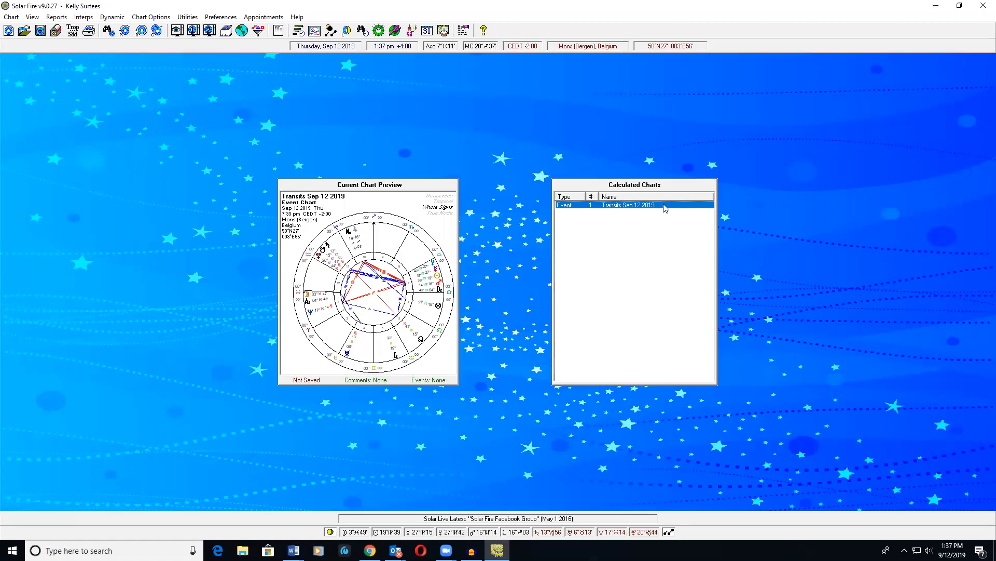
Step: View the full Transits Sep 12 2019 event chart and close it
double_click(650, 228)
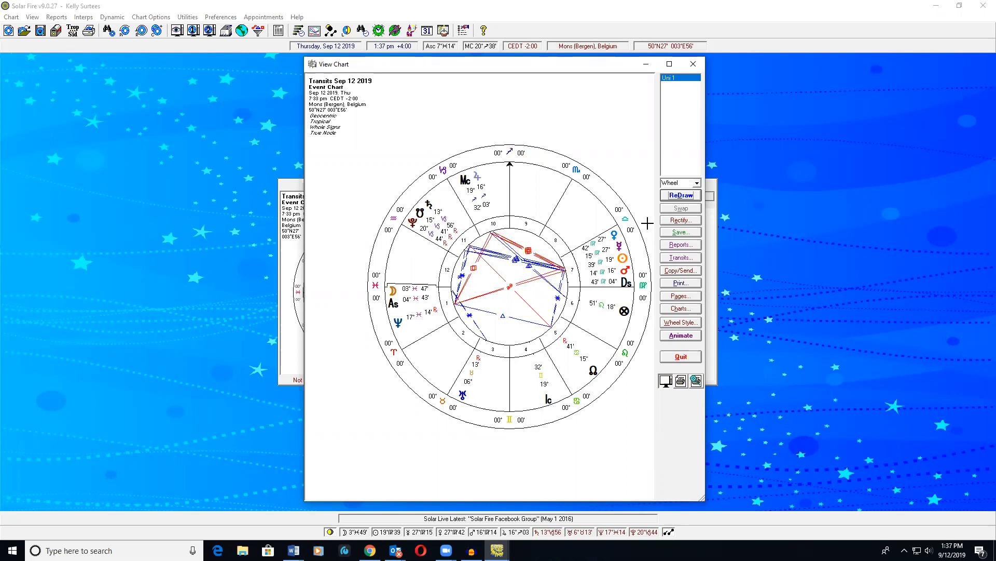
left_click(693, 66)
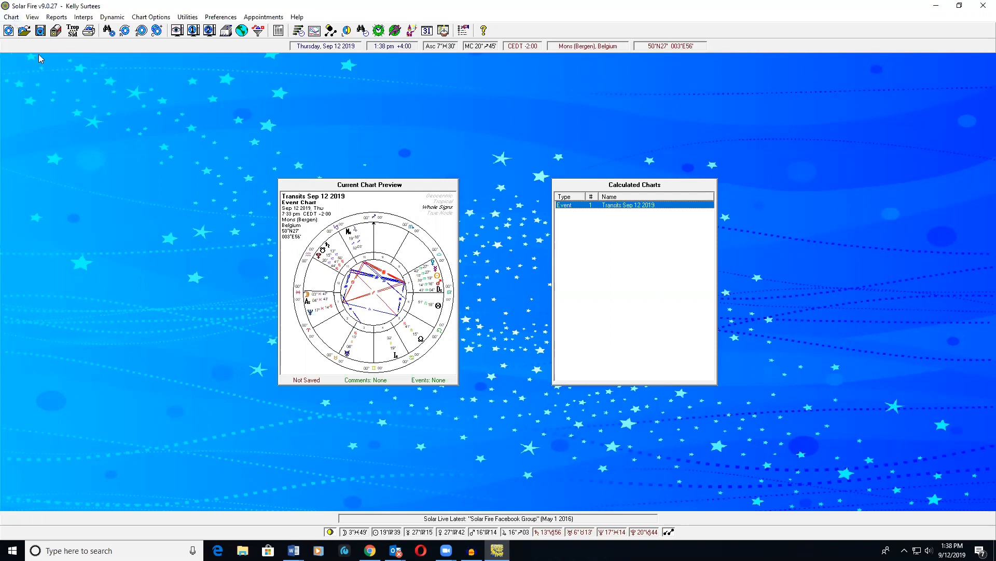
left_click(11, 18)
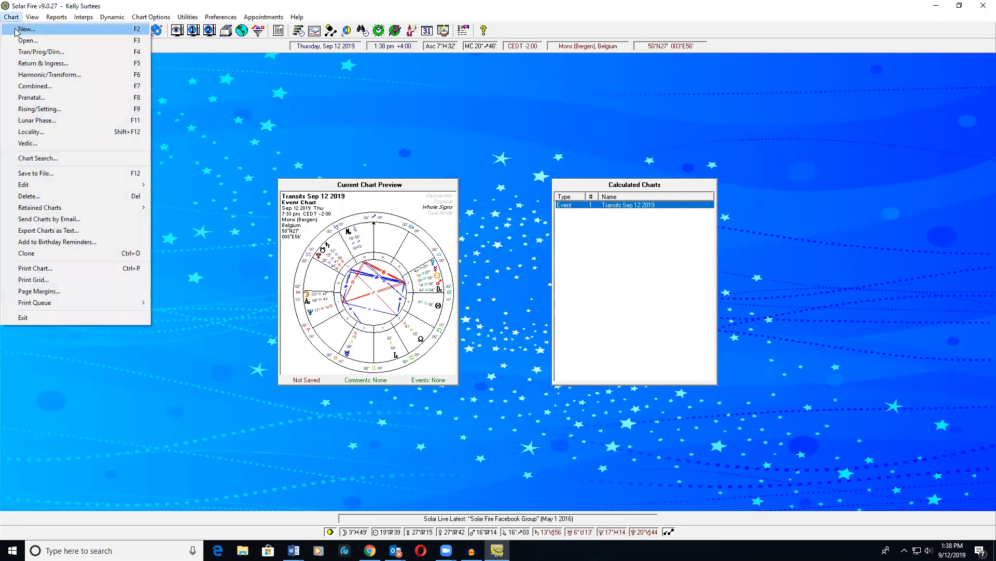
left_click(17, 30)
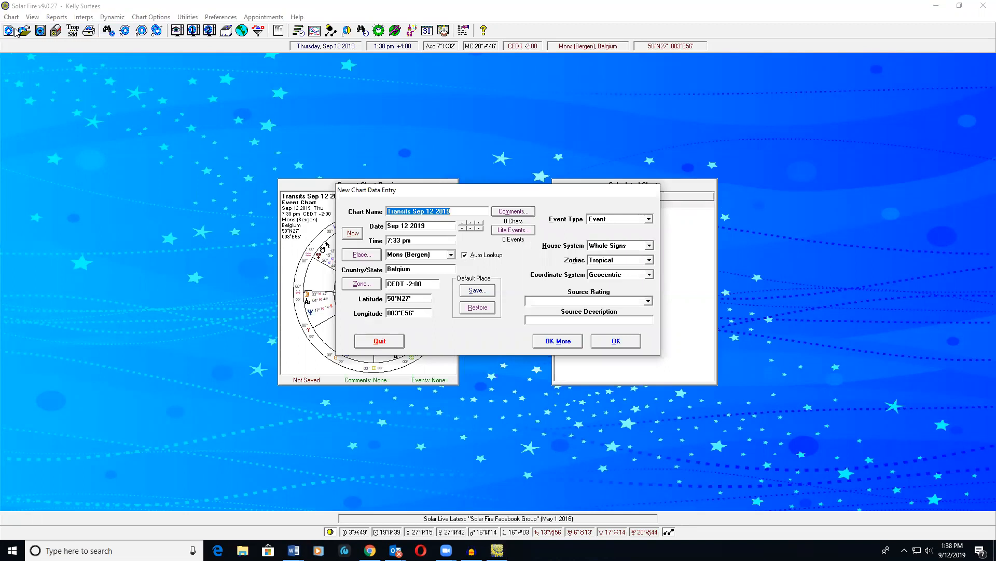
key("Return")
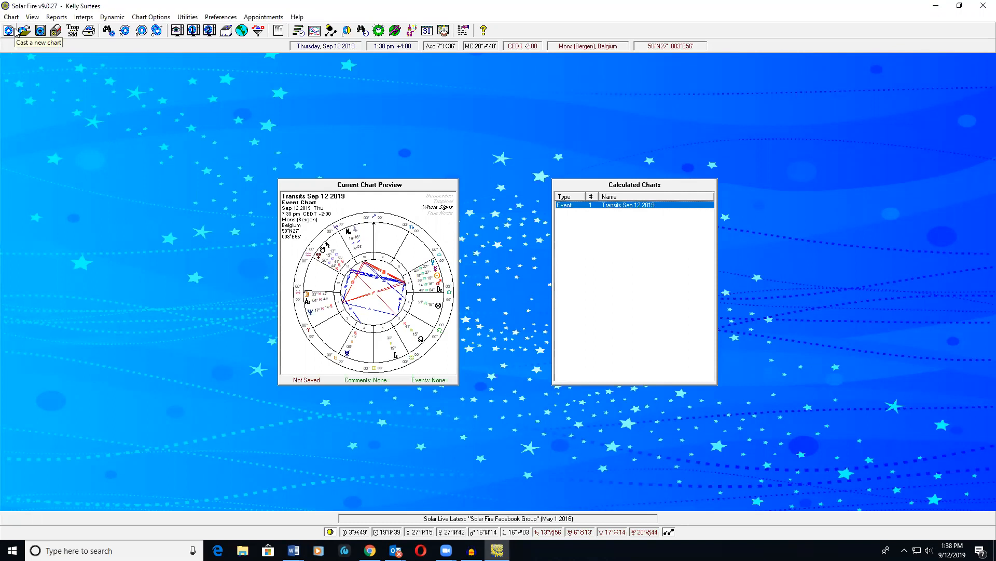
Step: Start a new chart named Beyonce, entering the birth date, the time 10:00 am and the place Houston, TX
left_click(17, 33)
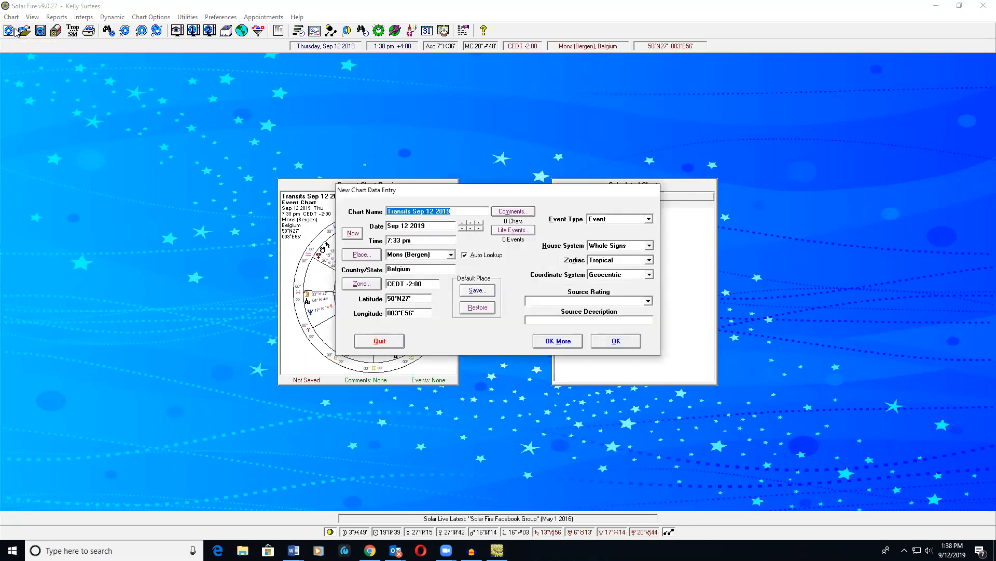
type("Beyonce")
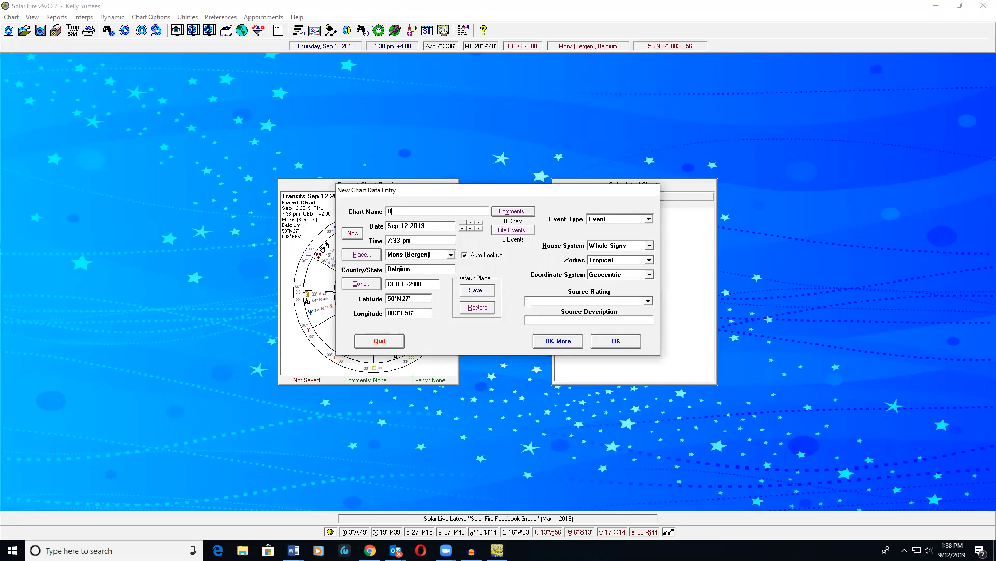
key("Tab")
type("Sep 4 1981")
key("Tab")
type("10:00")
key("Tab")
type("Houston")
key("Tab")
type("TX")
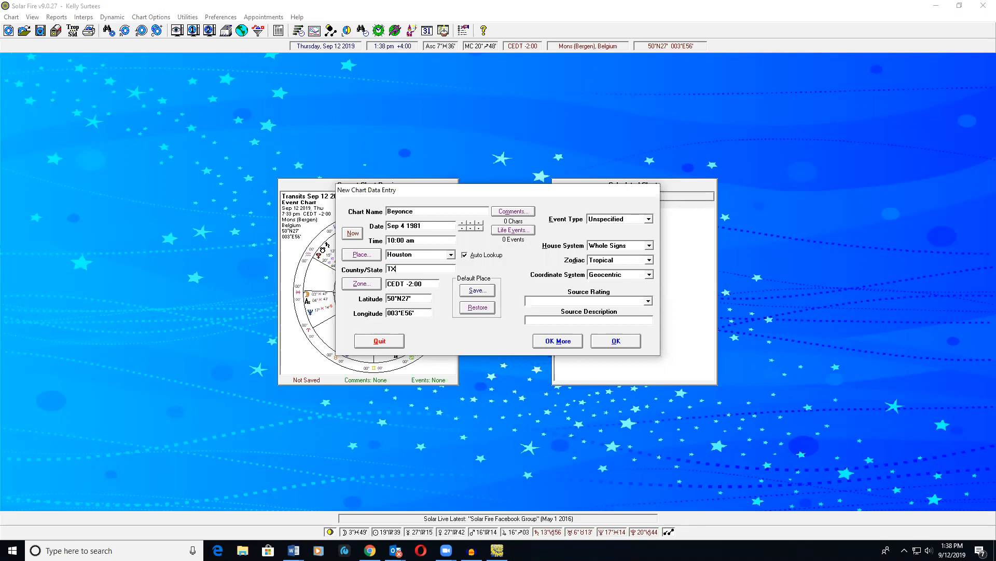
key("Tab")
left_click(434, 258)
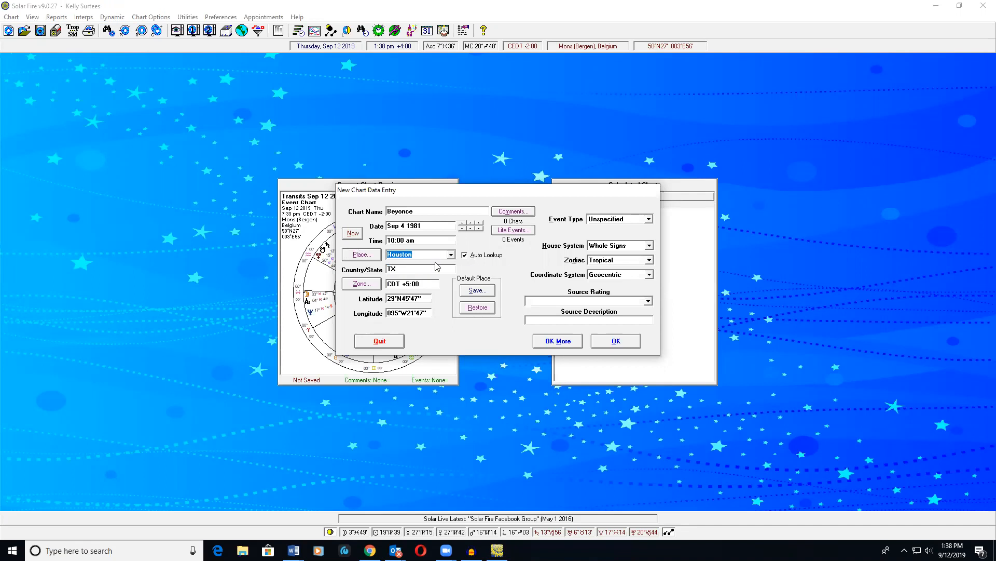
key("Tab")
key("Tab")
key("Tab")
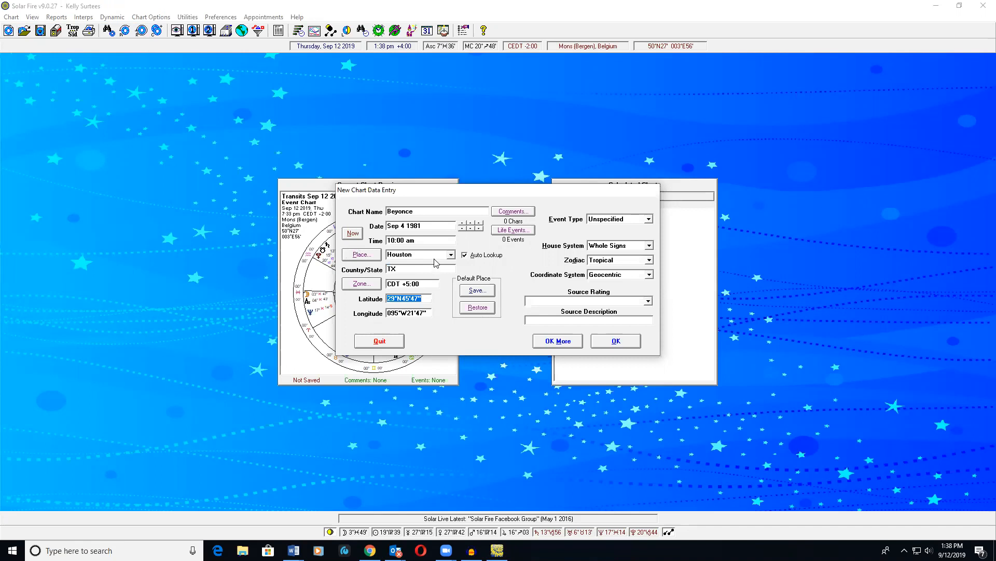
Step: Re-enter the place as "huston" and choose Houston, Harris from the list of Texas places
left_click(435, 255)
type("huston")
key("Tab")
key("Tab")
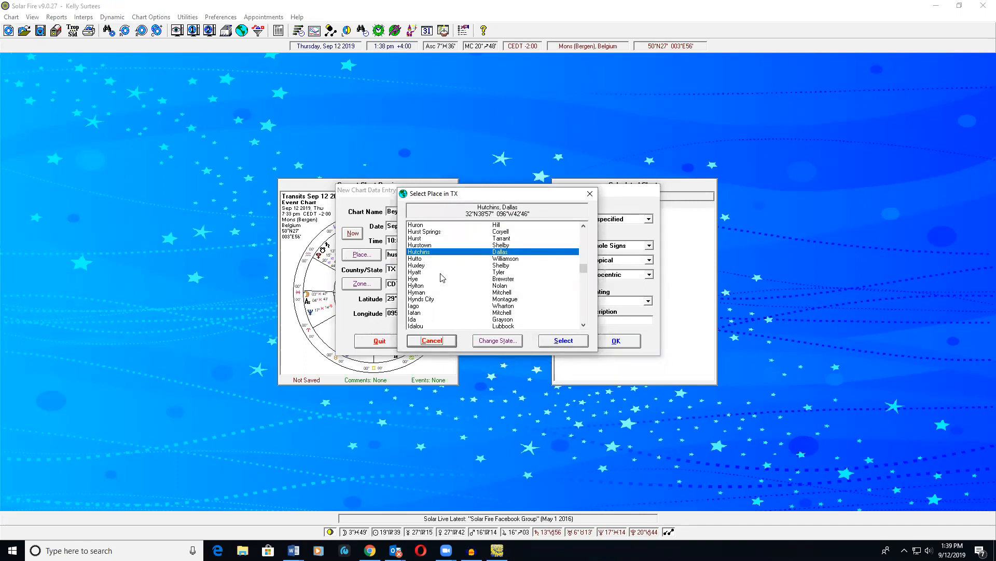
left_click(415, 259)
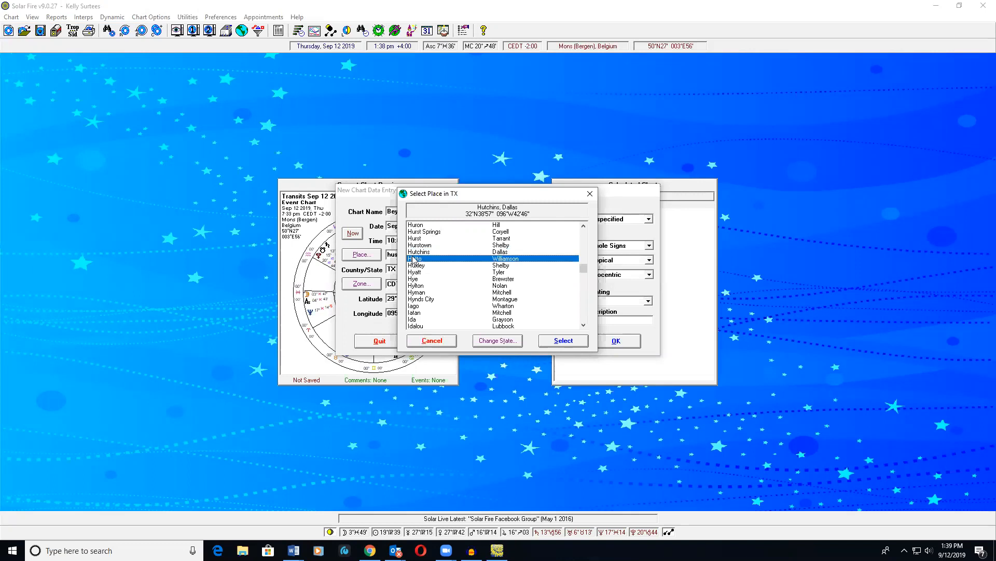
scroll(424, 277, "up", 3)
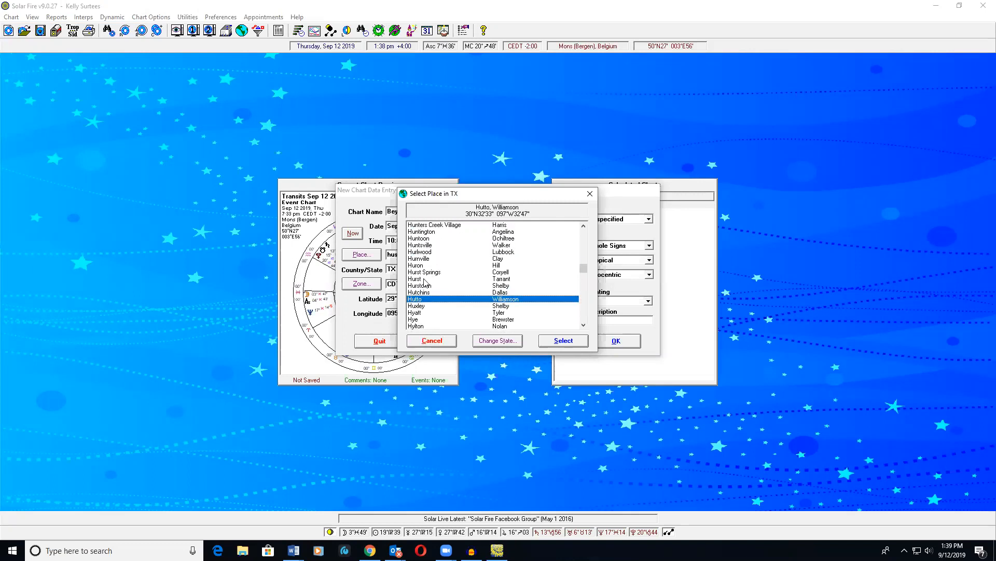
scroll(424, 277, "up", 3)
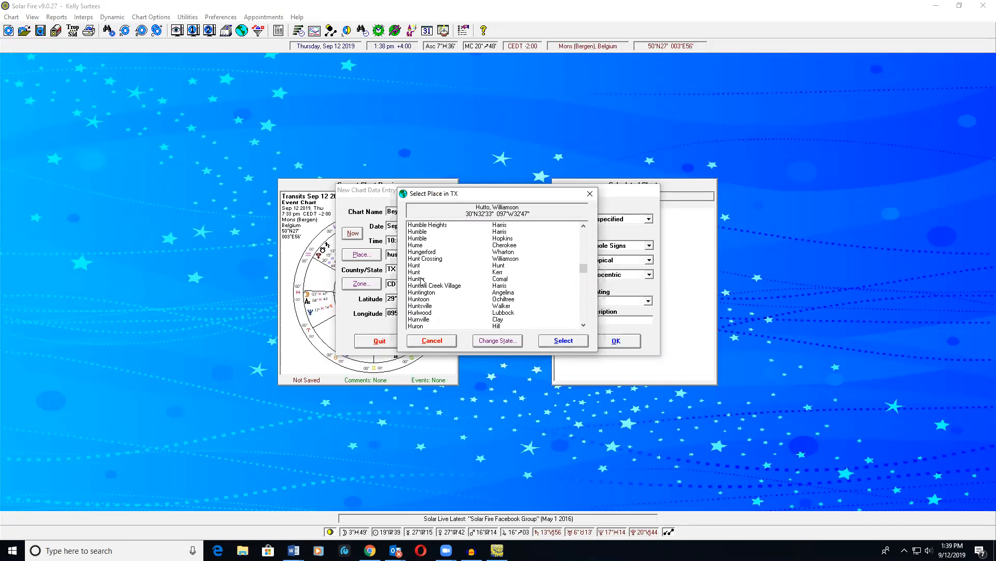
scroll(422, 281, "up", 5)
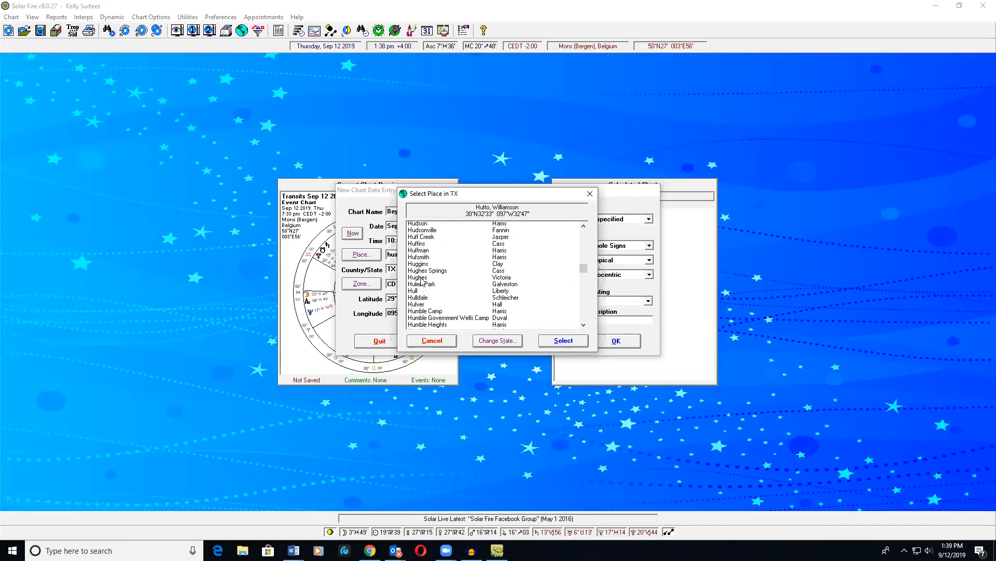
scroll(423, 280, "up", 10)
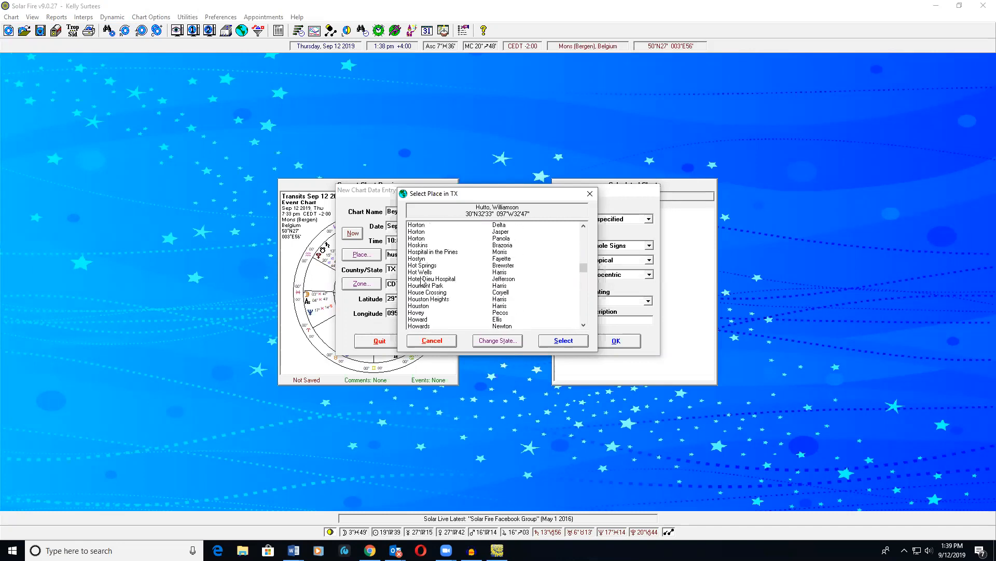
scroll(449, 280, "down", 1)
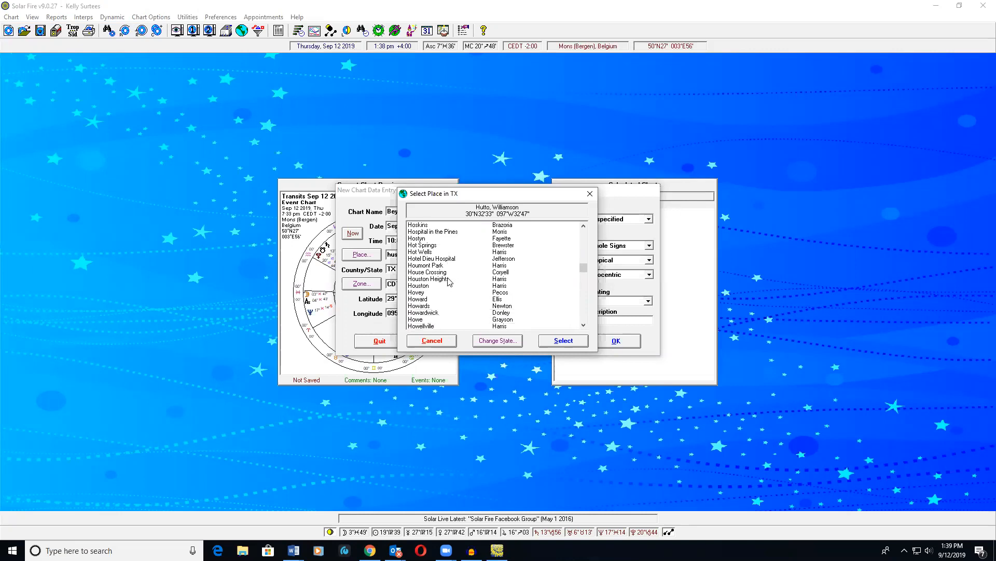
left_click(437, 287)
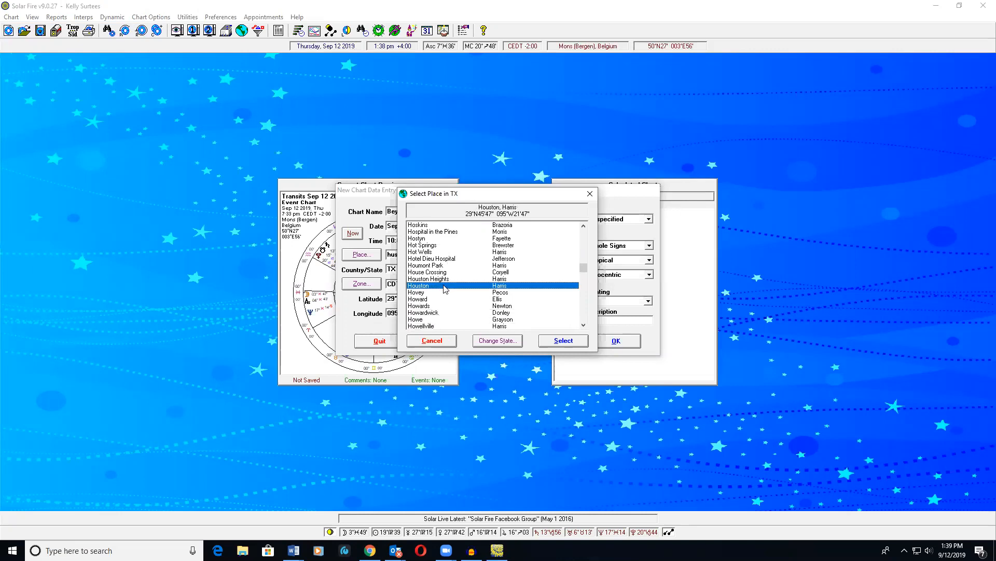
left_click(563, 341)
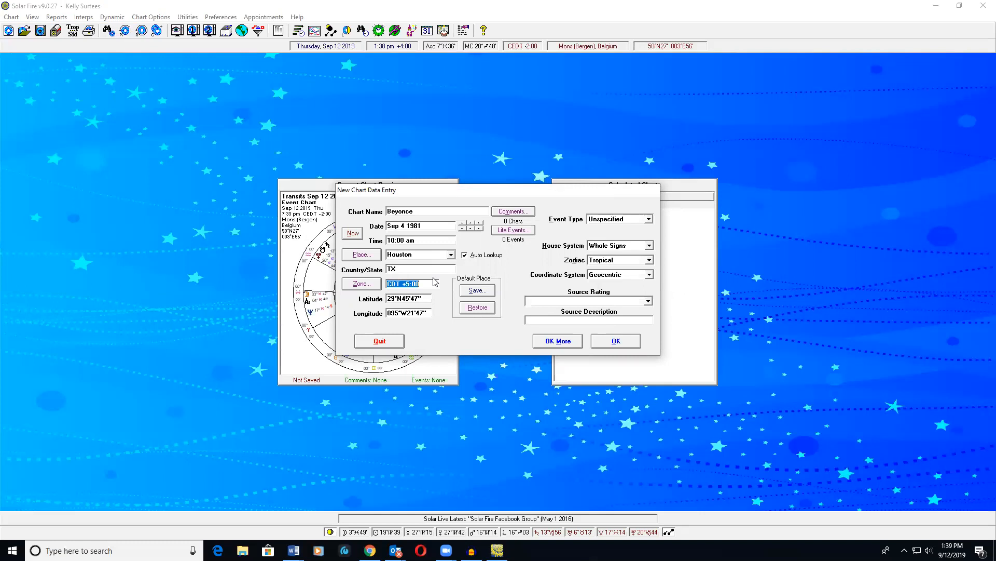
Step: Save chart comments on three lines: "Succesful female singer", "had a baby in 2015" and "got married in 2012"
key("Tab")
key("Tab")
key("Tab")
key("Tab")
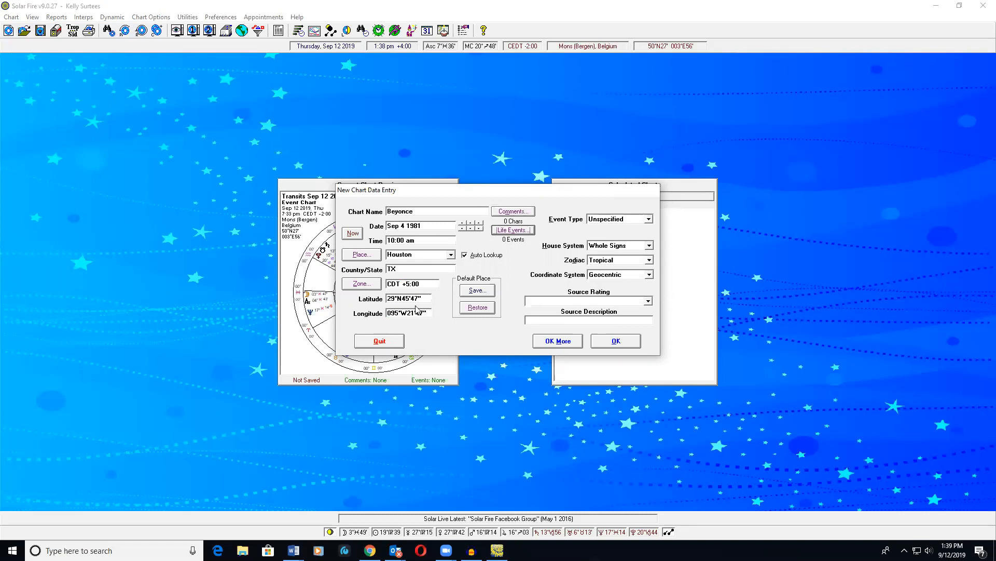
left_click(505, 213)
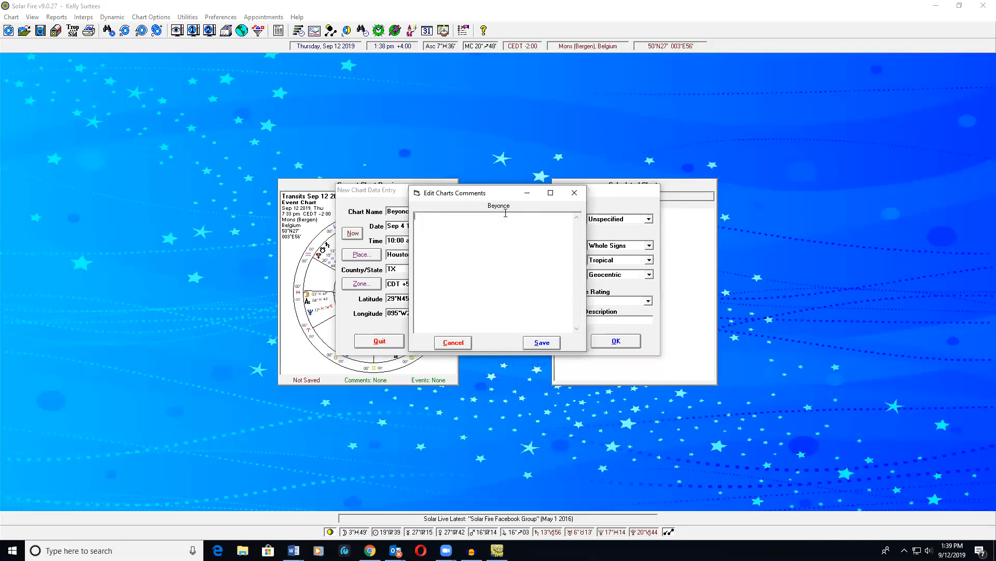
type("Succesful ")
type("female singer")
type("b")
key("BackSpace")
type("had a baby")
type(" in 20")
type("got marr")
type("ied in 2012")
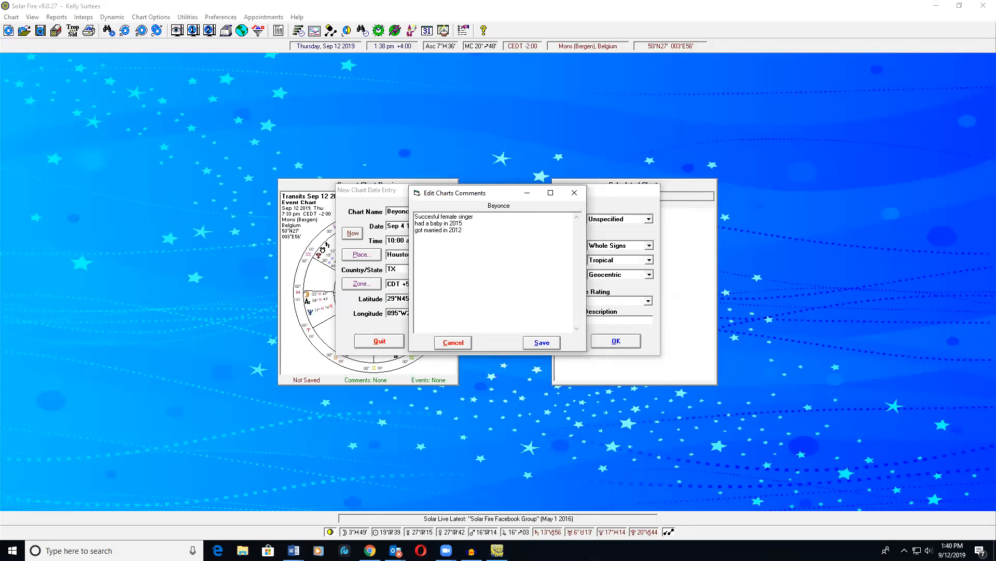
left_click(536, 341)
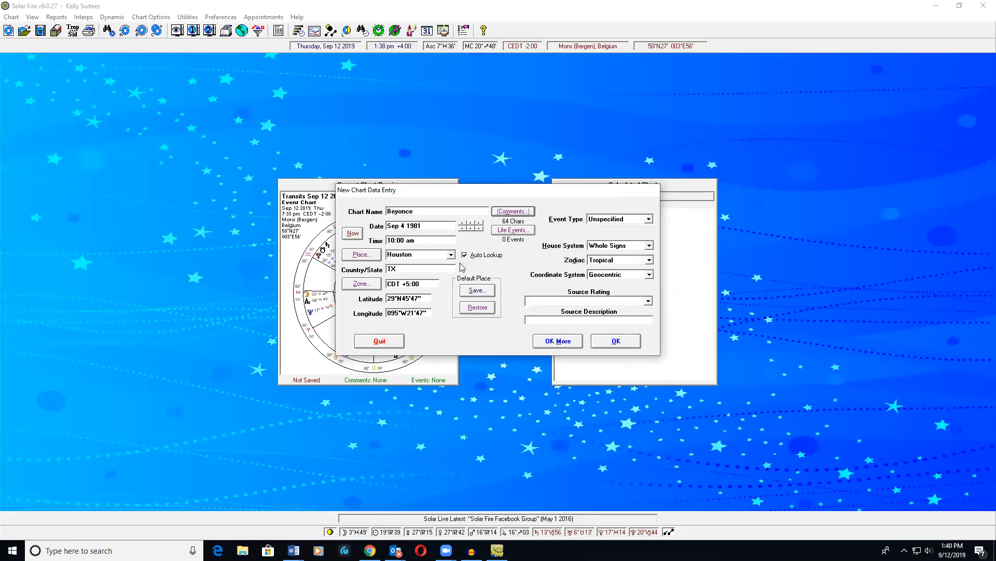
Step: Review the available event types for the new chart, keeping Unspecified
left_click(618, 219)
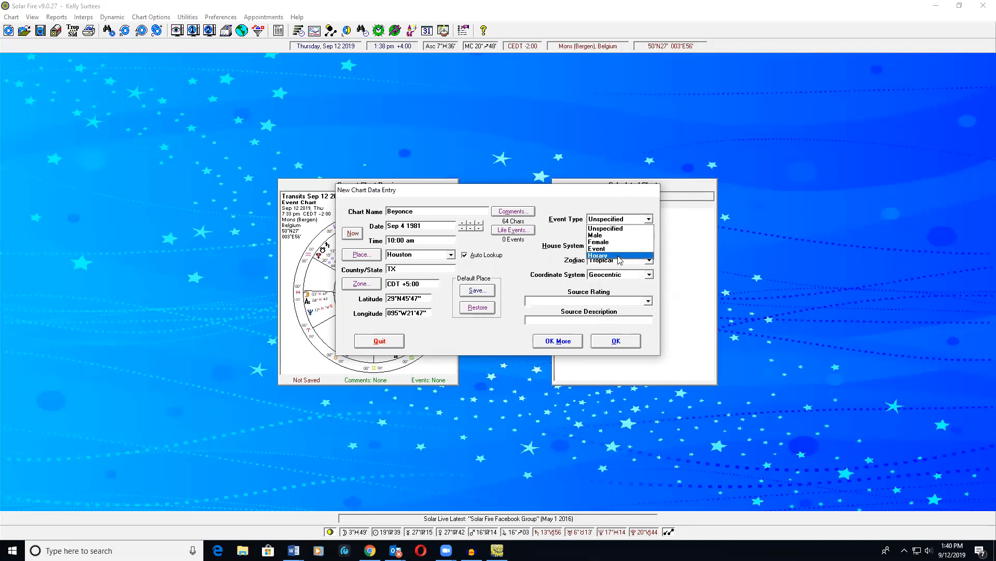
left_click(632, 223)
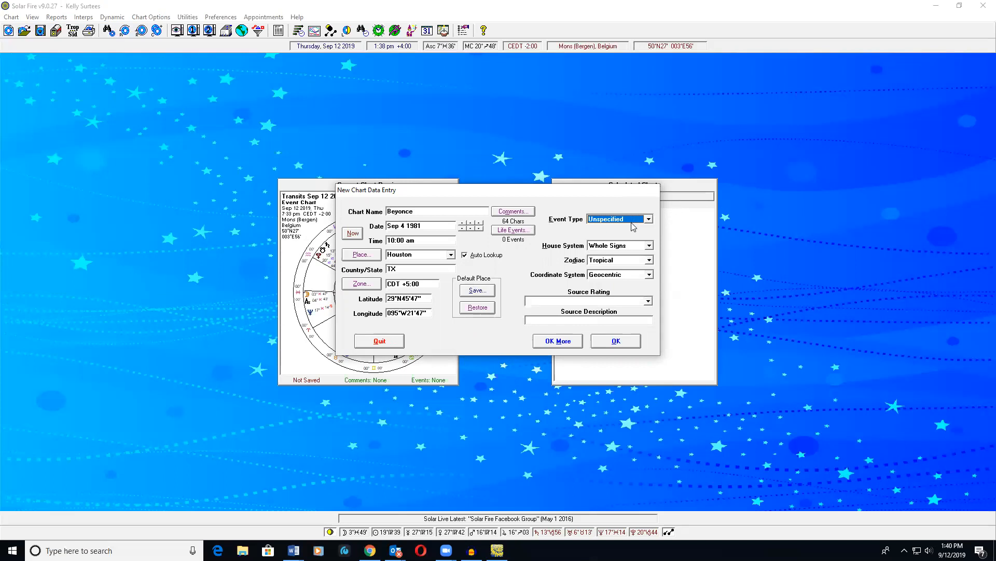
Step: Try the Hindu Bhava and Moon on 1st house systems, and set the house system back to Whole Signs
left_click(649, 245)
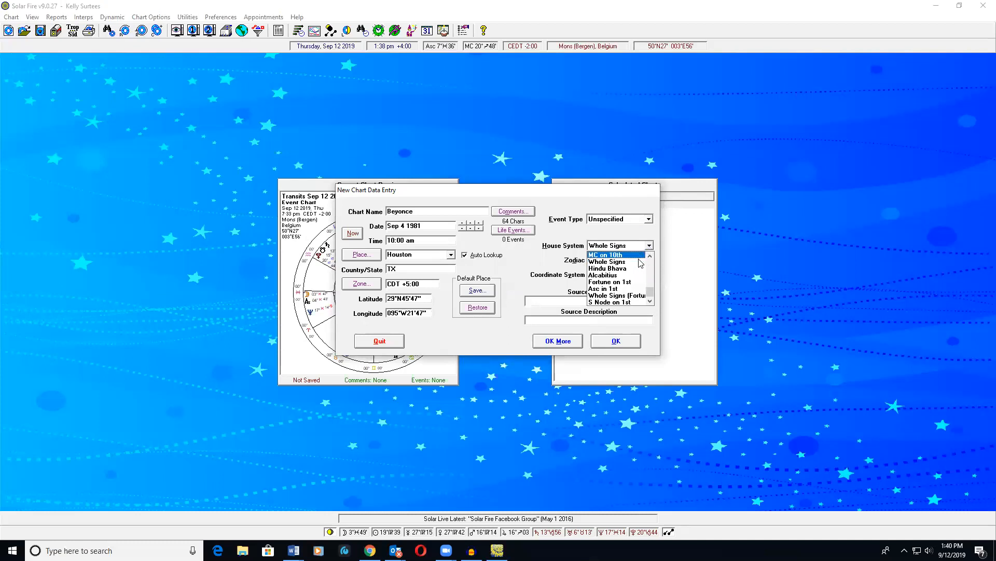
left_click(634, 269)
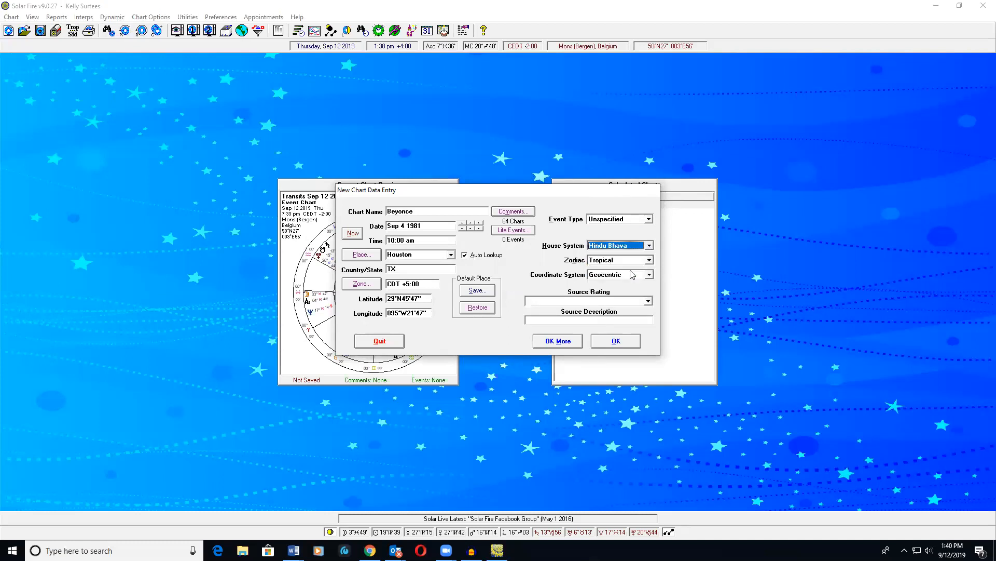
left_click(630, 251)
scroll(625, 272, "down", 10)
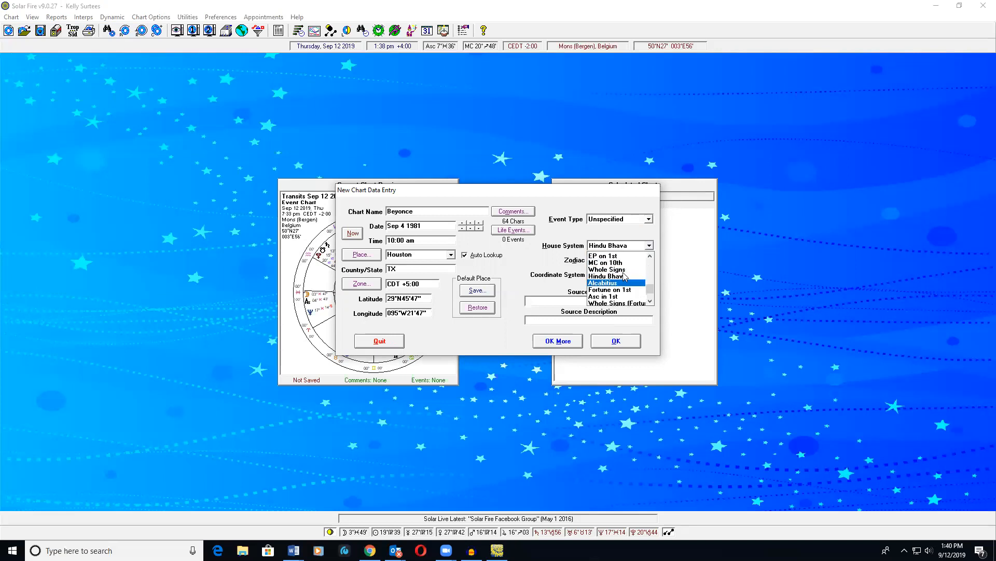
scroll(625, 275, "up", 3)
left_click(615, 279)
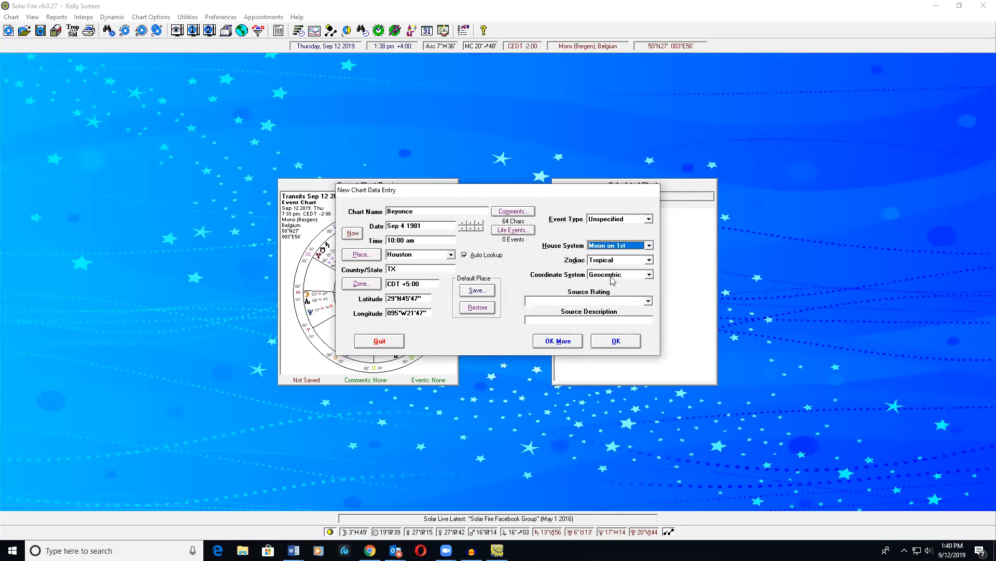
scroll(613, 281, "down", 8)
scroll(613, 280, "up", 1)
scroll(613, 281, "down", 2)
scroll(613, 280, "up", 2)
scroll(613, 281, "up", 1)
scroll(613, 280, "up", 1)
scroll(613, 280, "up", 1)
scroll(613, 280, "up", 1)
left_click(649, 245)
left_click(638, 260)
Step: Try the Lahiri and Raman zodiacs, and set the zodiac back to Tropical
left_click(638, 260)
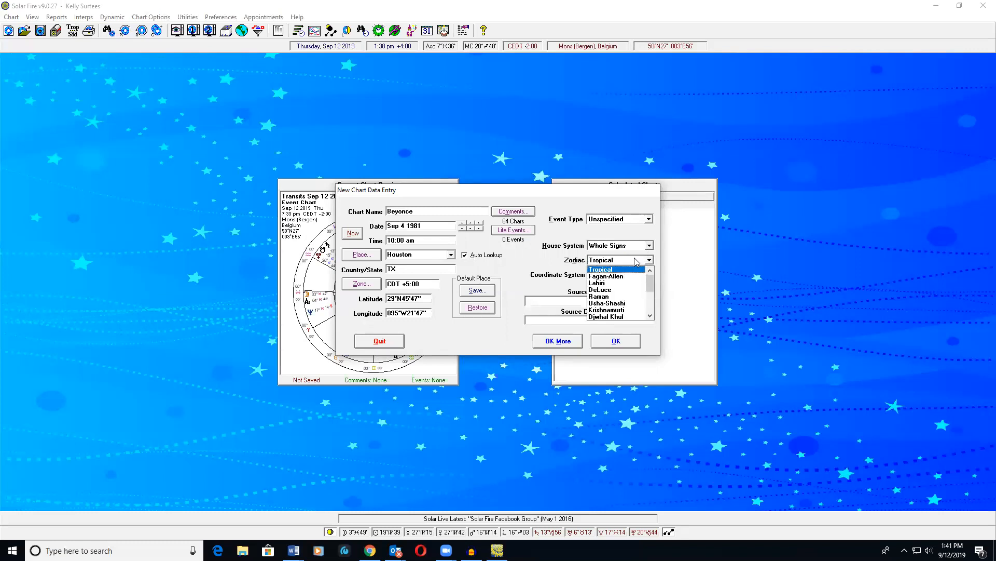
left_click(635, 270)
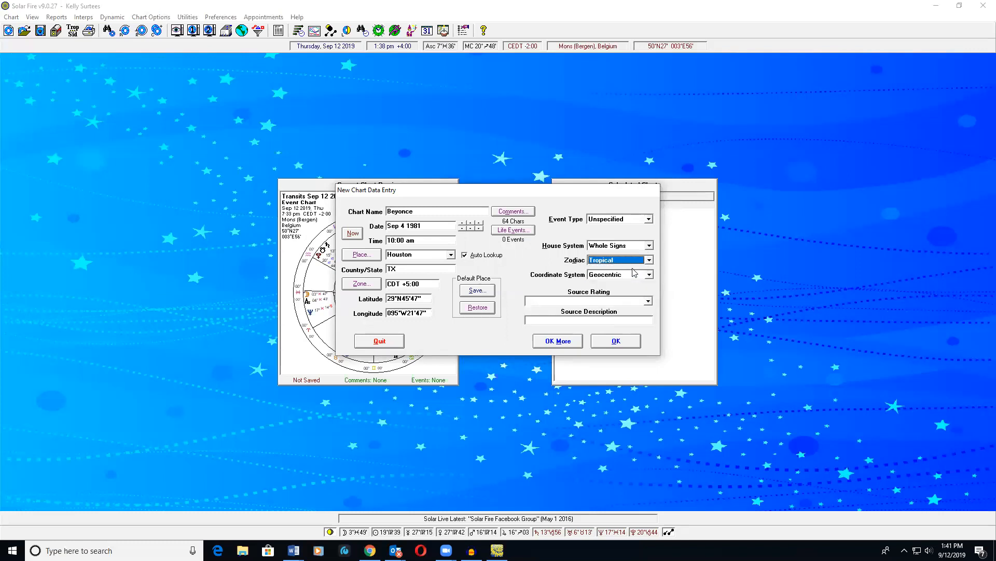
left_click(649, 260)
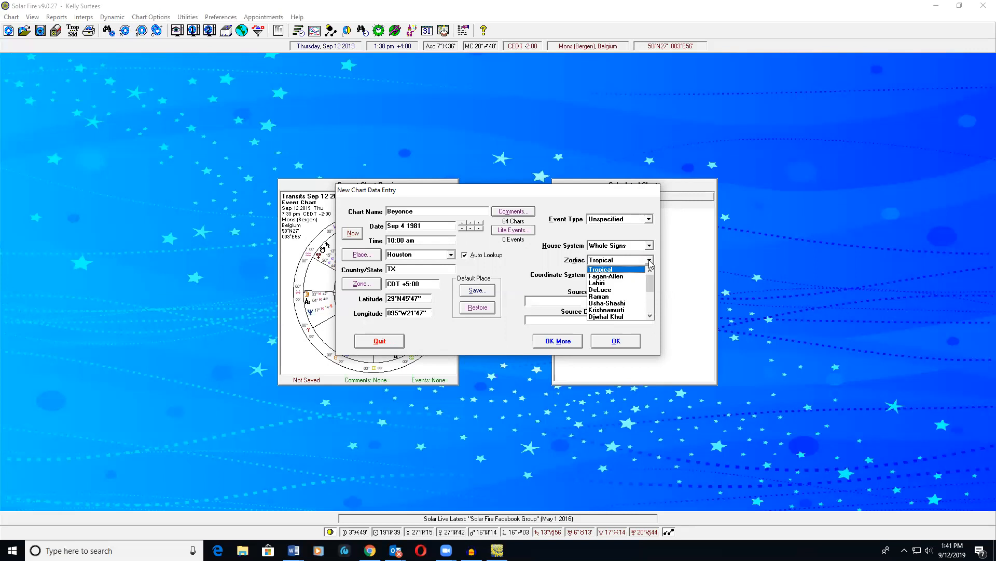
left_click(625, 284)
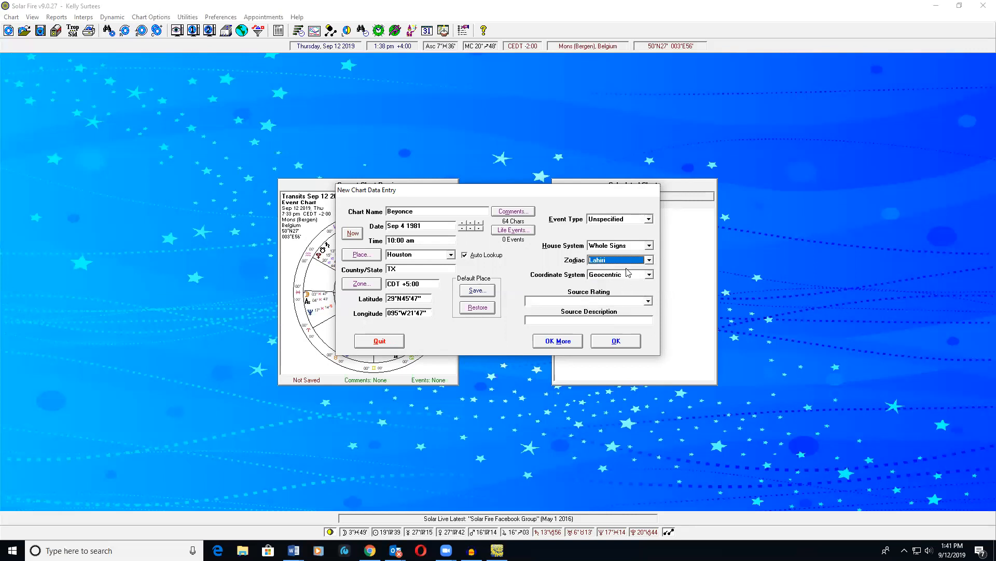
left_click(648, 261)
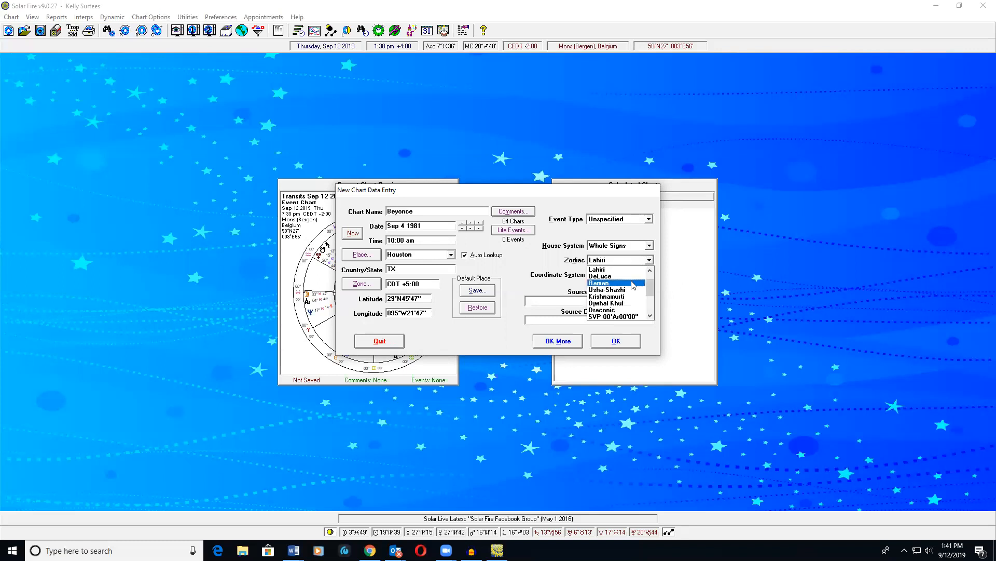
left_click(634, 284)
key("t")
Step: Keep the Geocentric coordinate system, set the source rating to "AA - From birth record", and calculate the chart
left_click(632, 276)
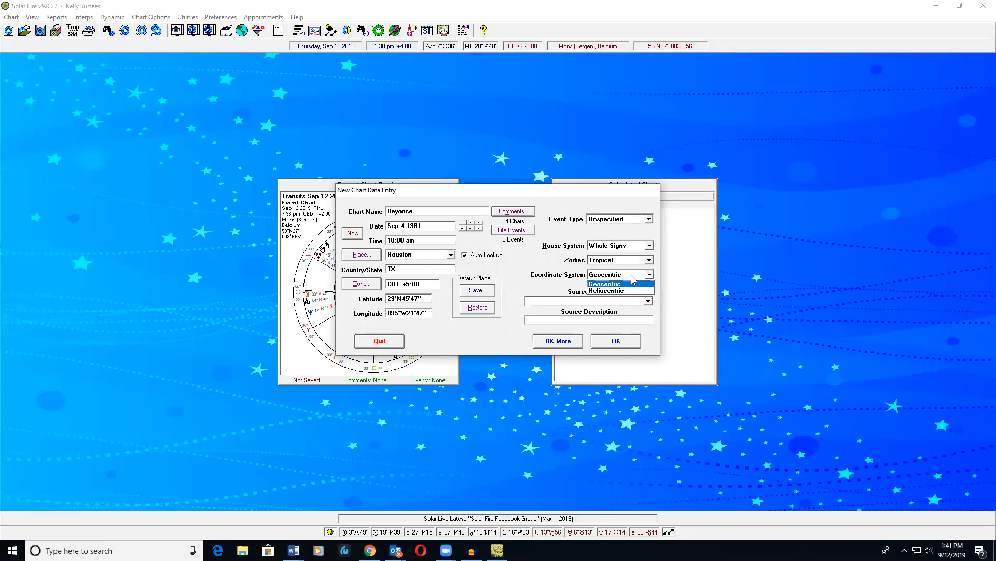
left_click(632, 277)
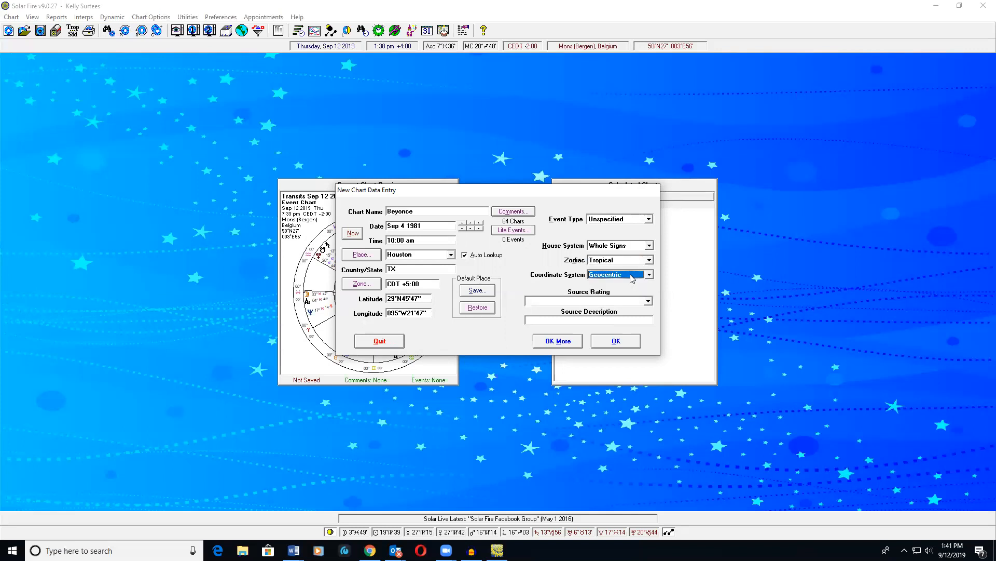
left_click(649, 301)
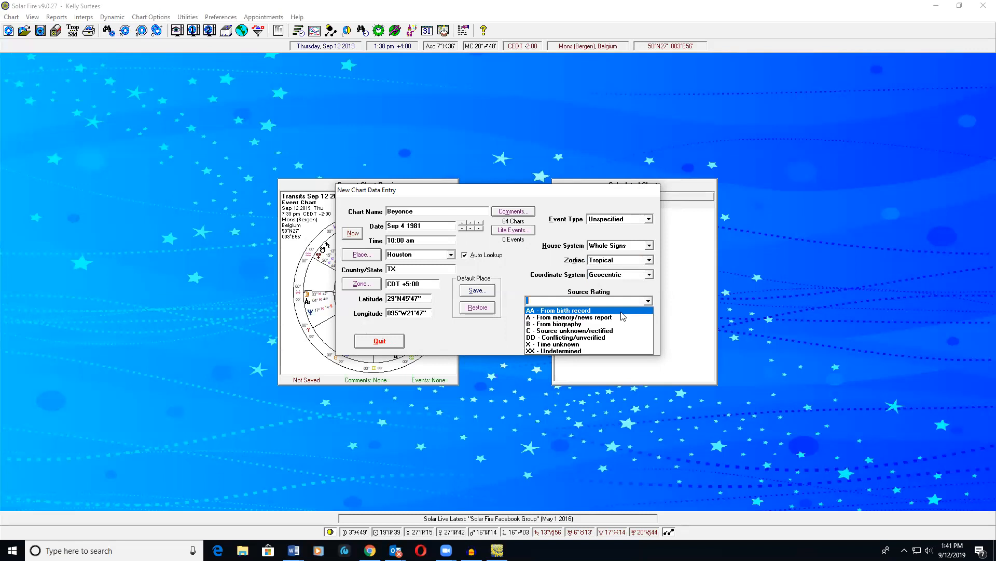
left_click(621, 311)
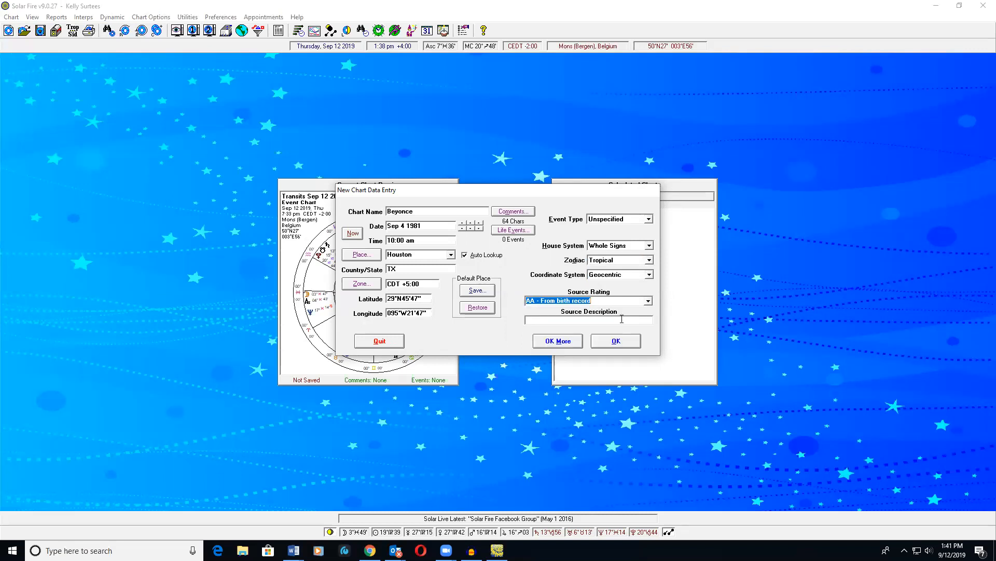
left_click(623, 346)
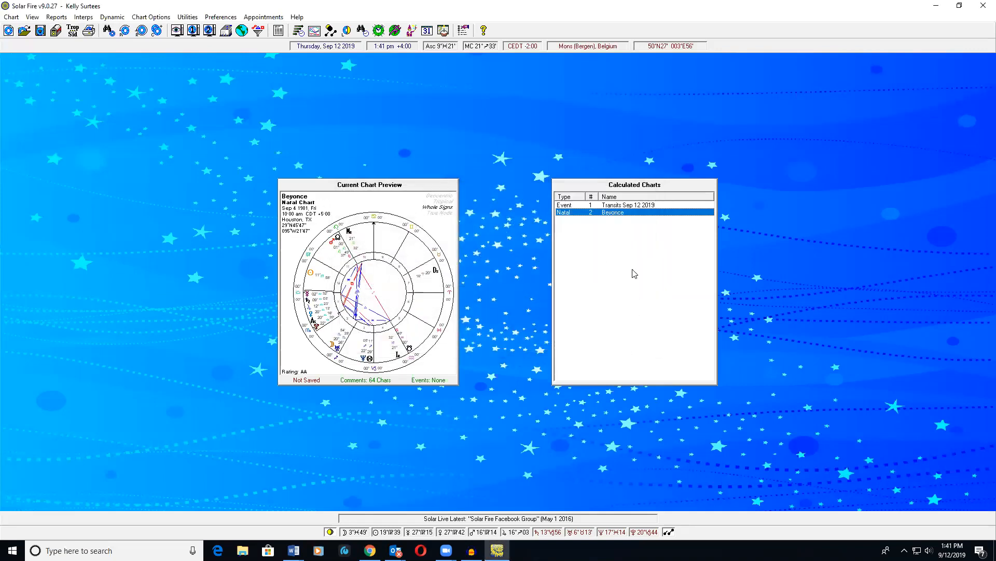
Step: Select the Beyonce natal chart among the calculated charts and save it to the 2019.SFcht chart file
left_click(632, 208)
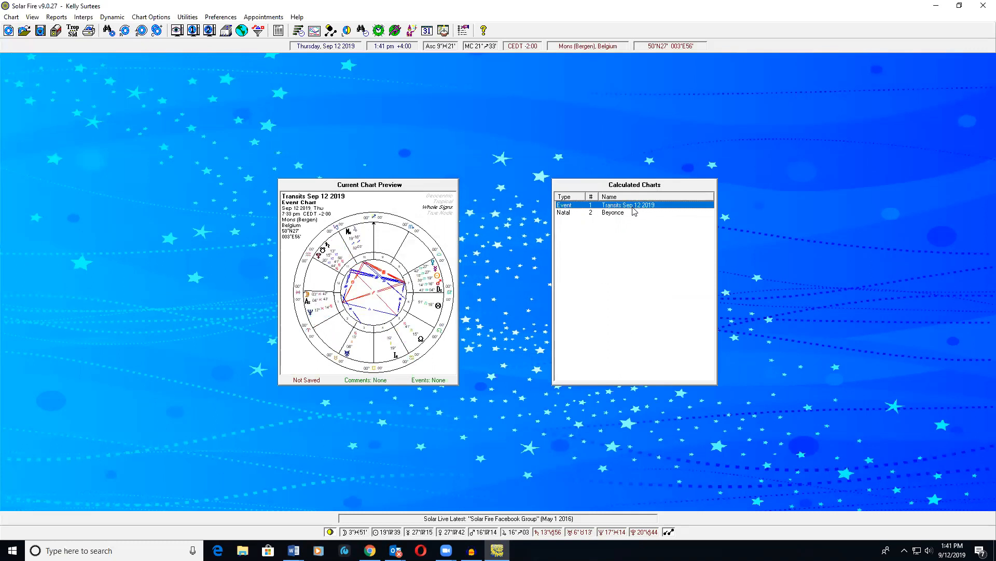
left_click(629, 213)
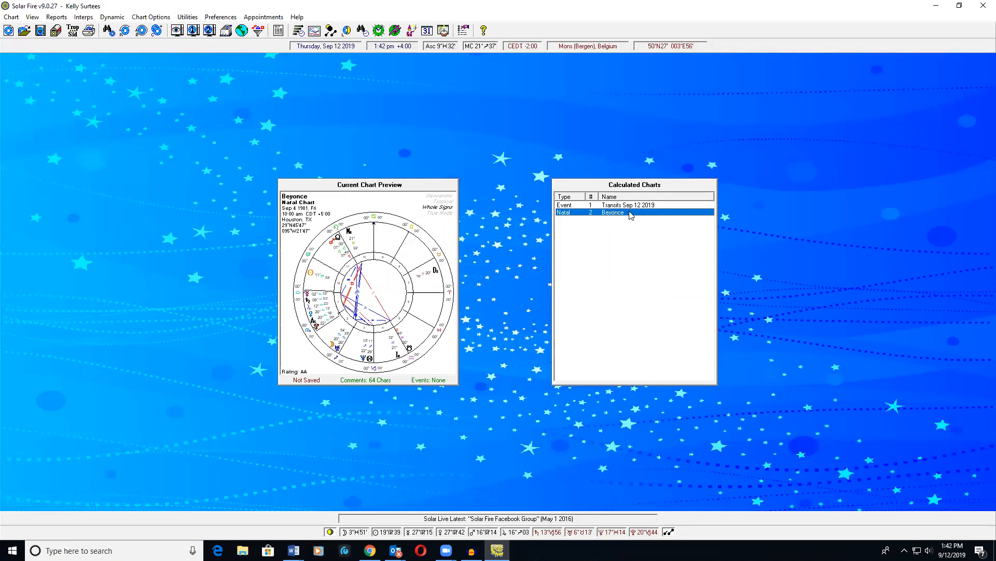
key("ctrl+s")
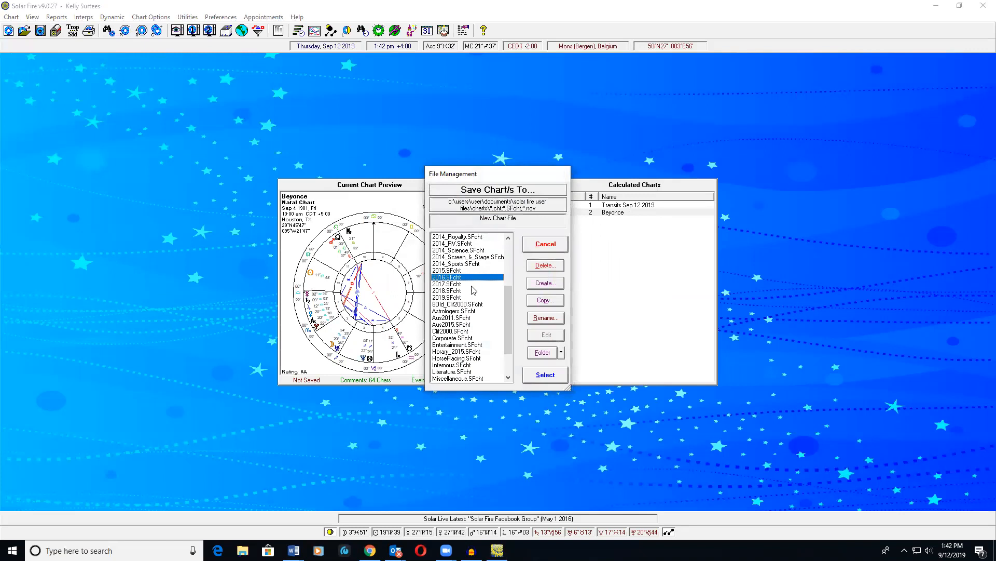
scroll(467, 292, "up", 2)
scroll(467, 292, "down", 1)
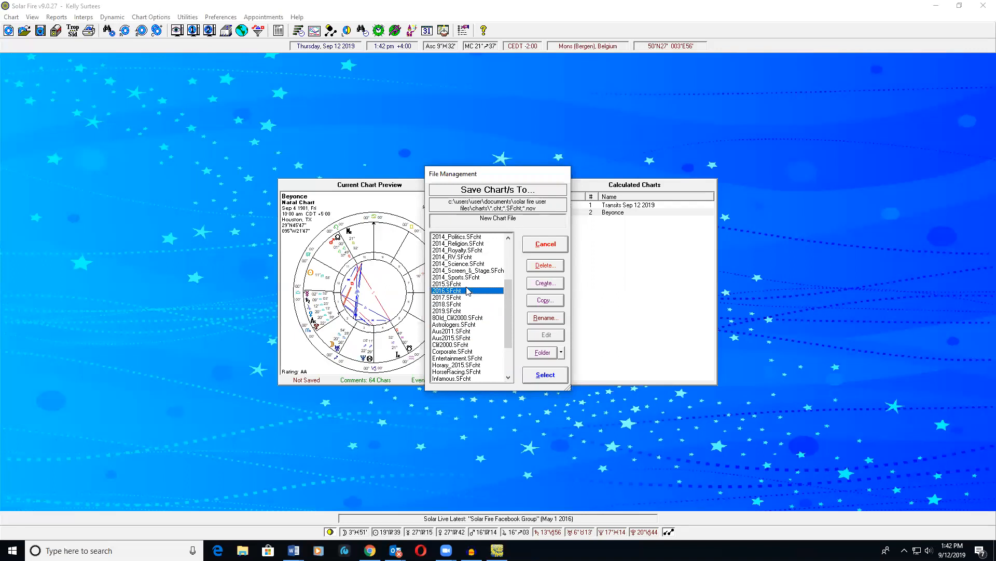
left_click(464, 285)
left_click(464, 291)
left_click(463, 297)
left_click(463, 304)
left_click(463, 310)
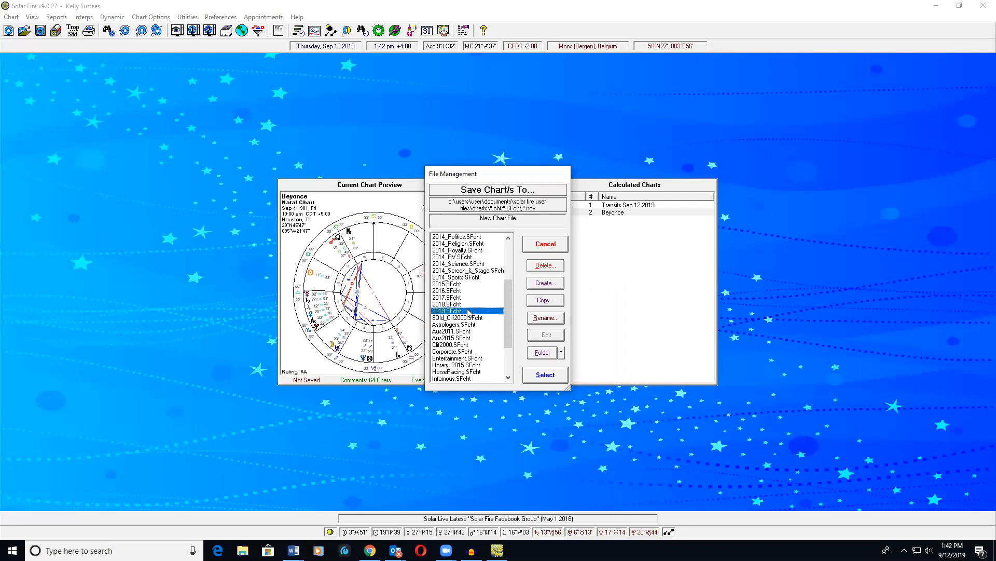
left_click(537, 373)
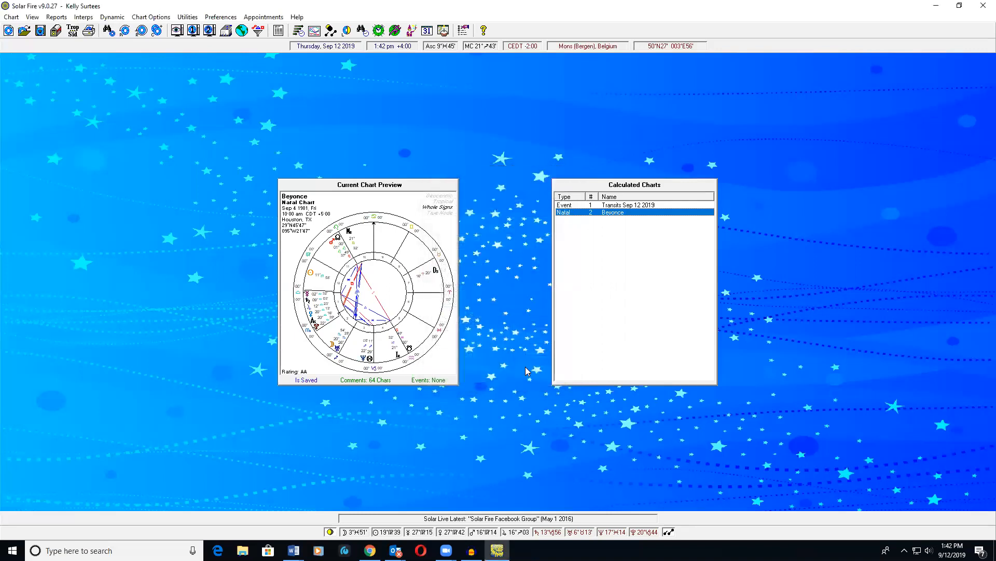
left_click(17, 17)
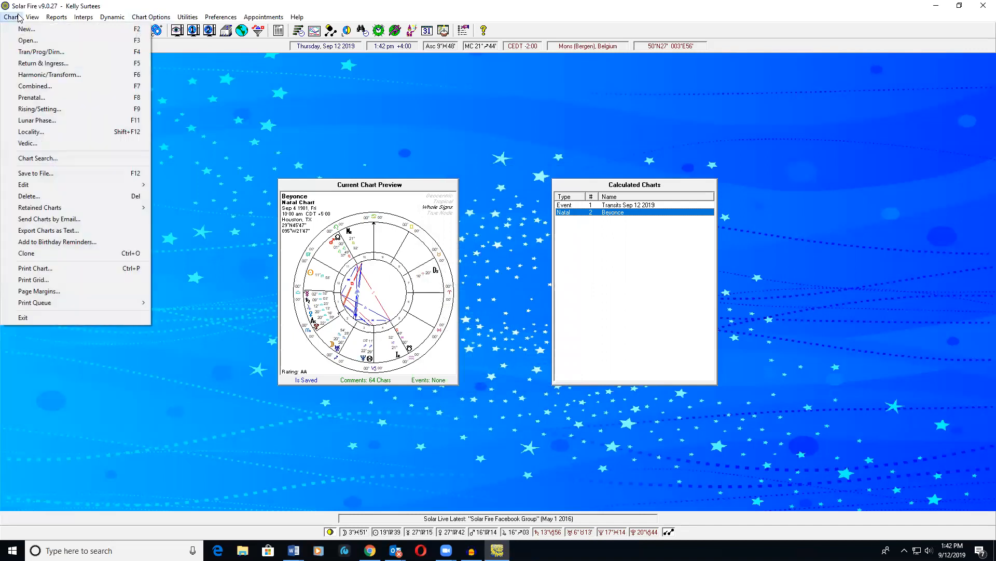
left_click(25, 175)
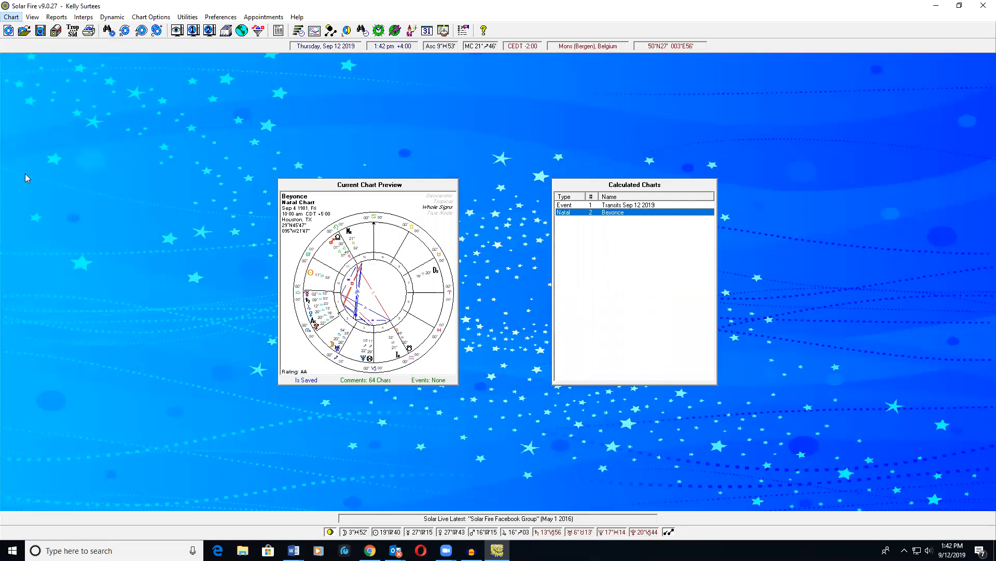
key("ctrl+n")
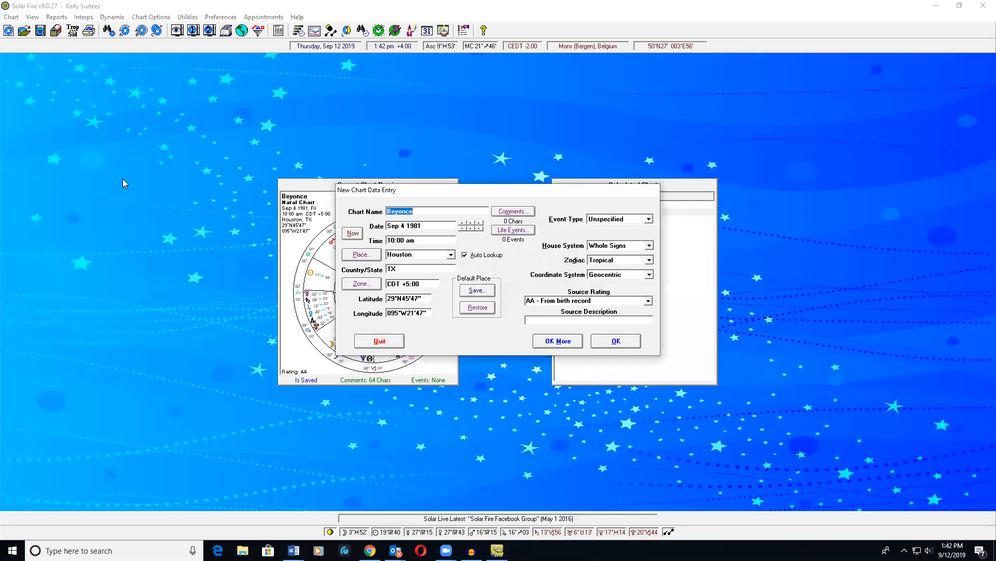
key("Return")
key("ctrl+o")
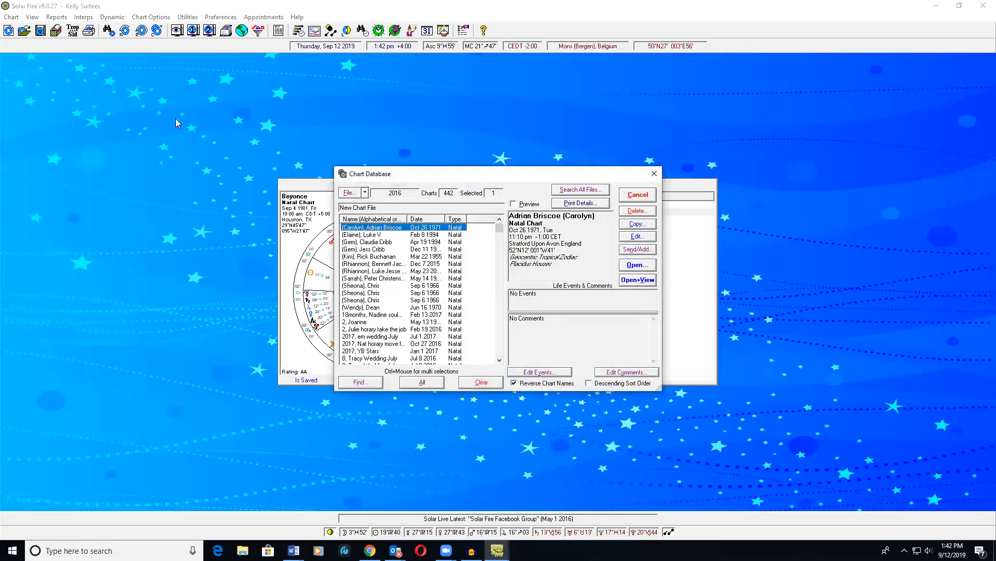
left_click(660, 172)
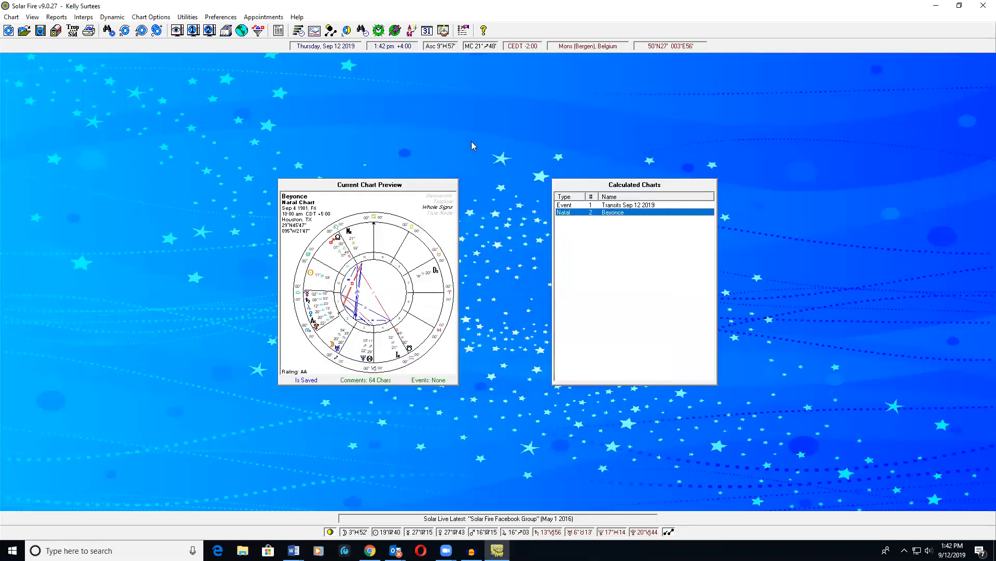
Step: Browse the Royalty, Politics and Entertainment chart files in the chart database
key("ctrl+o")
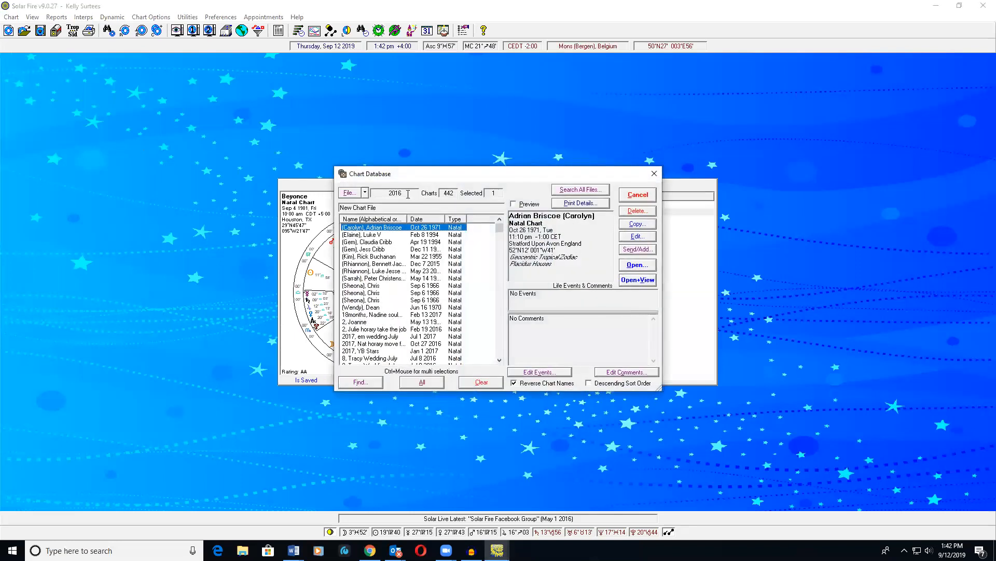
left_click(366, 193)
left_click(369, 242)
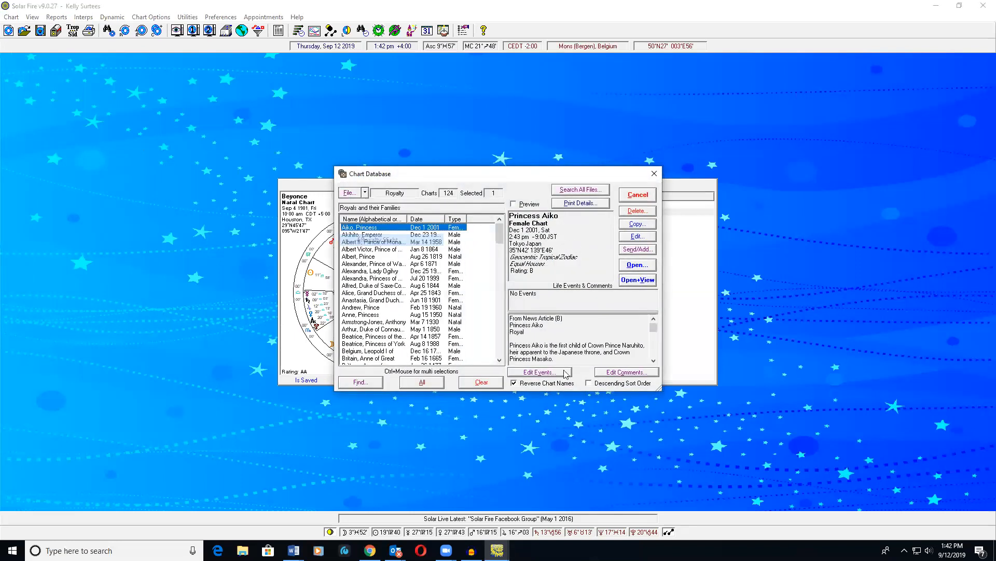
left_click(365, 193)
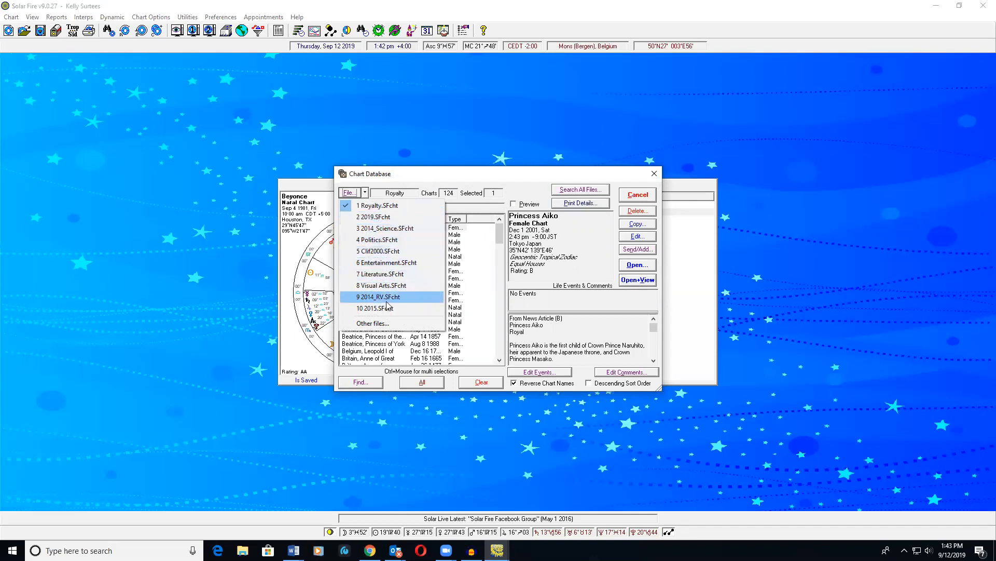
left_click(376, 239)
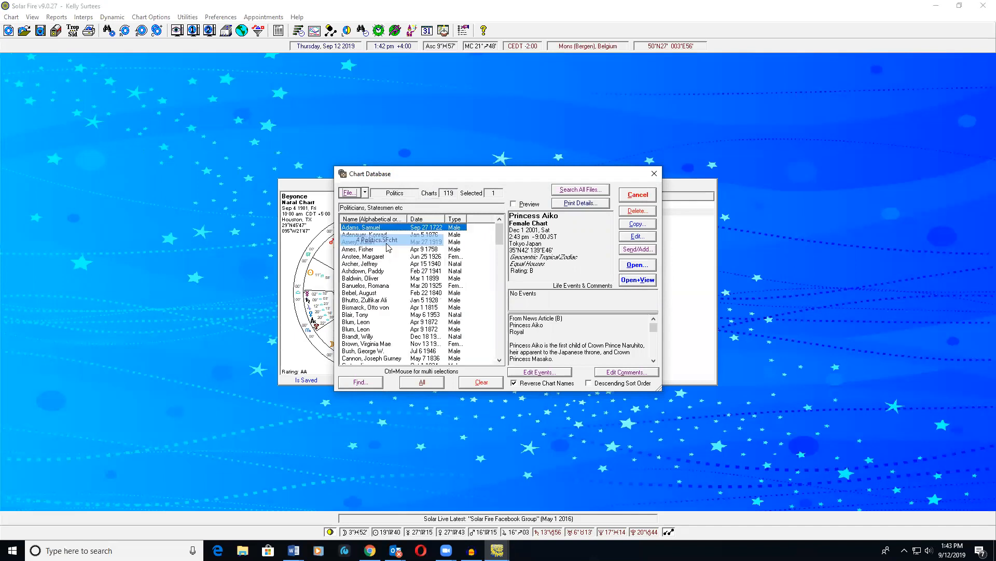
left_click(364, 192)
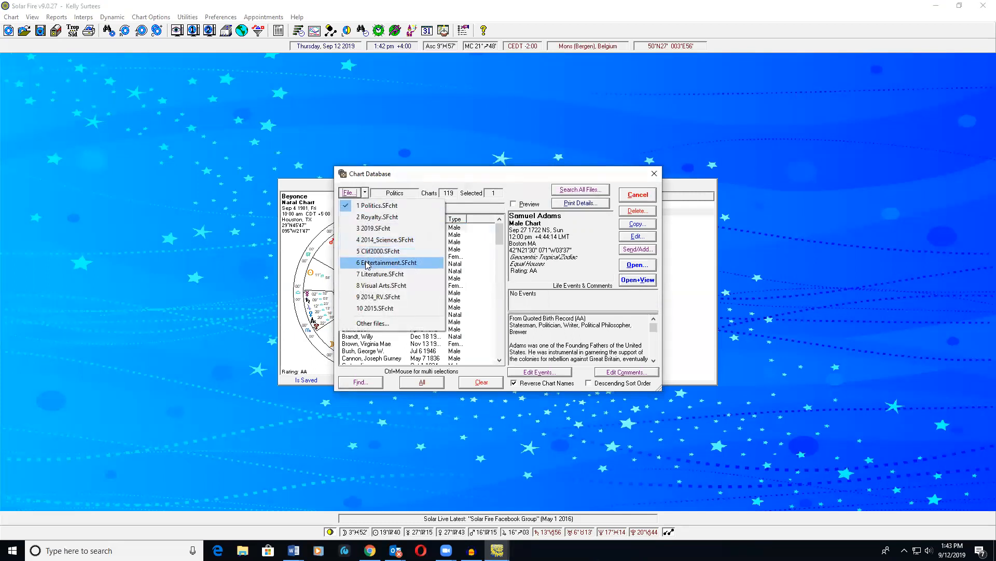
left_click(368, 264)
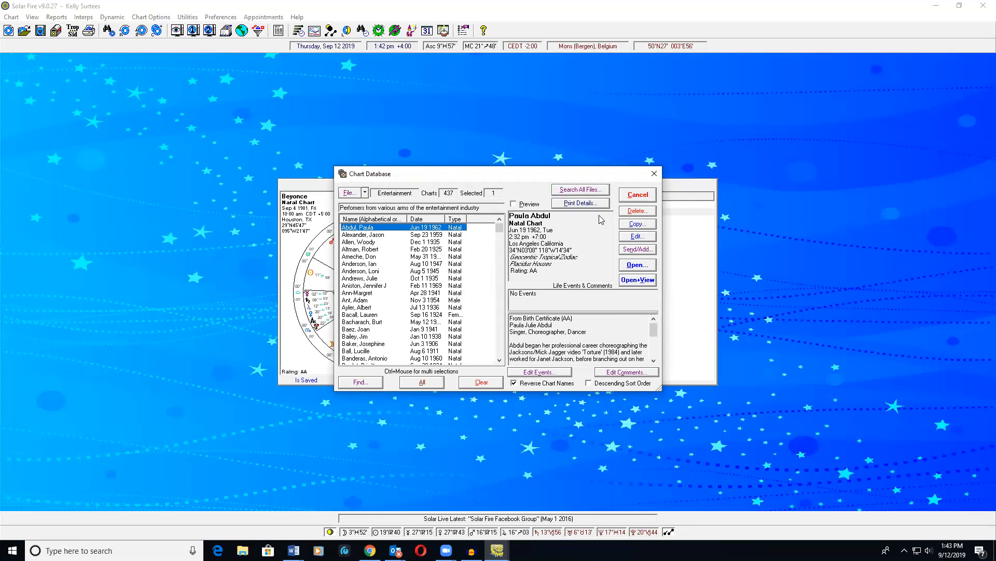
Step: Search all chart files for chart names containing "queen"
left_click(593, 193)
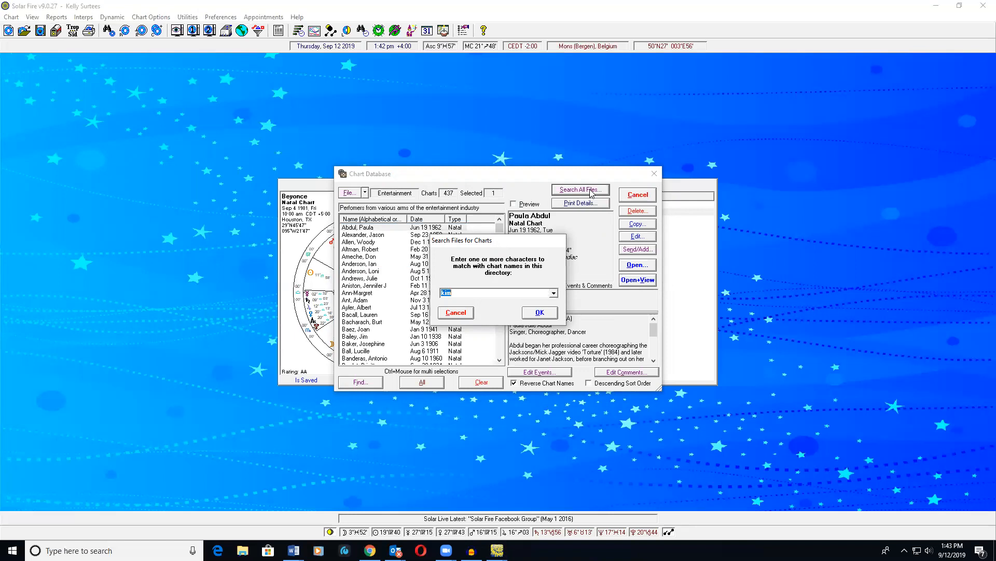
type("een")
left_click(539, 312)
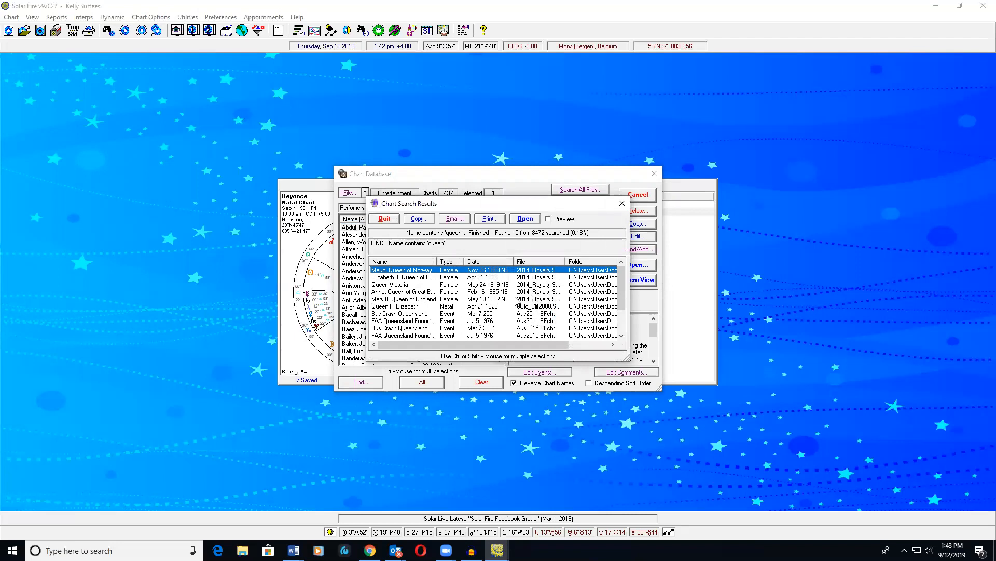
Step: Add the Elizabeth II, Queen of England chart from the search results to the calculated chart list
left_click(397, 278)
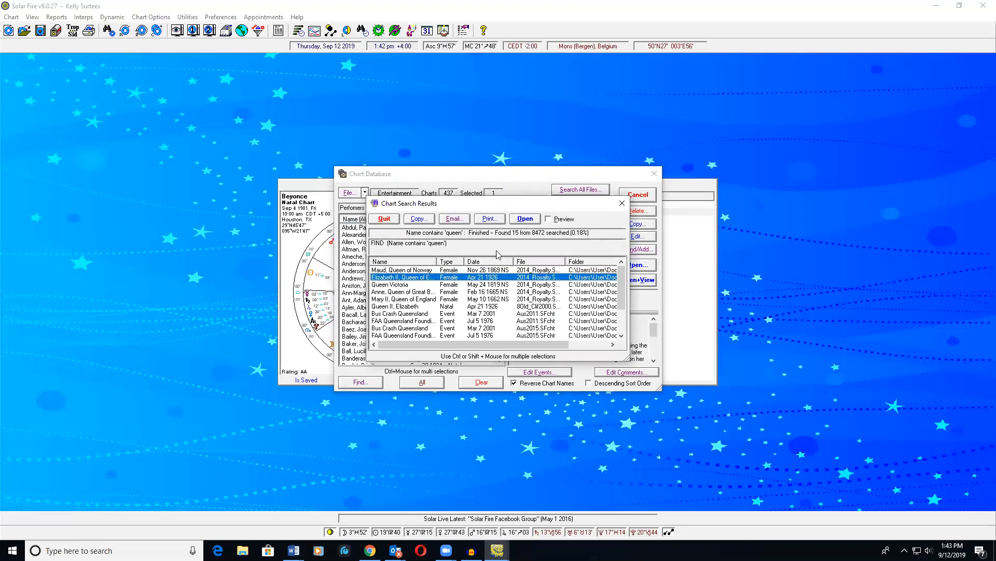
left_click(523, 220)
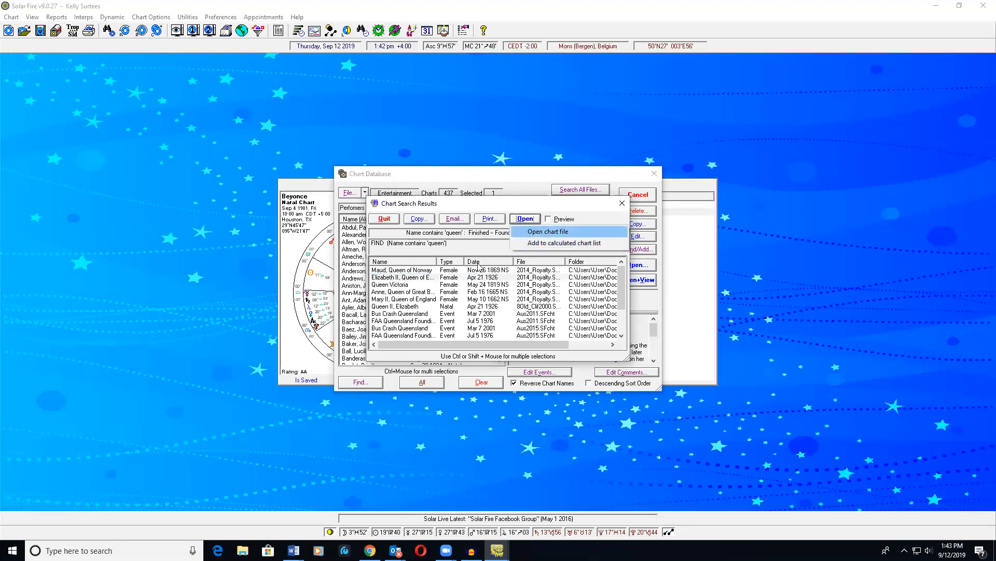
left_click(420, 279)
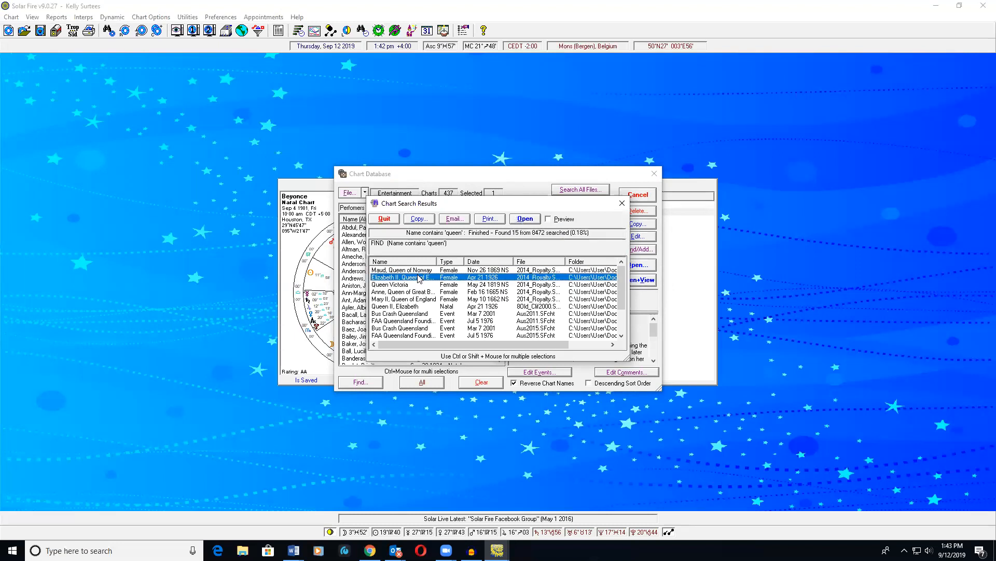
left_click(538, 219)
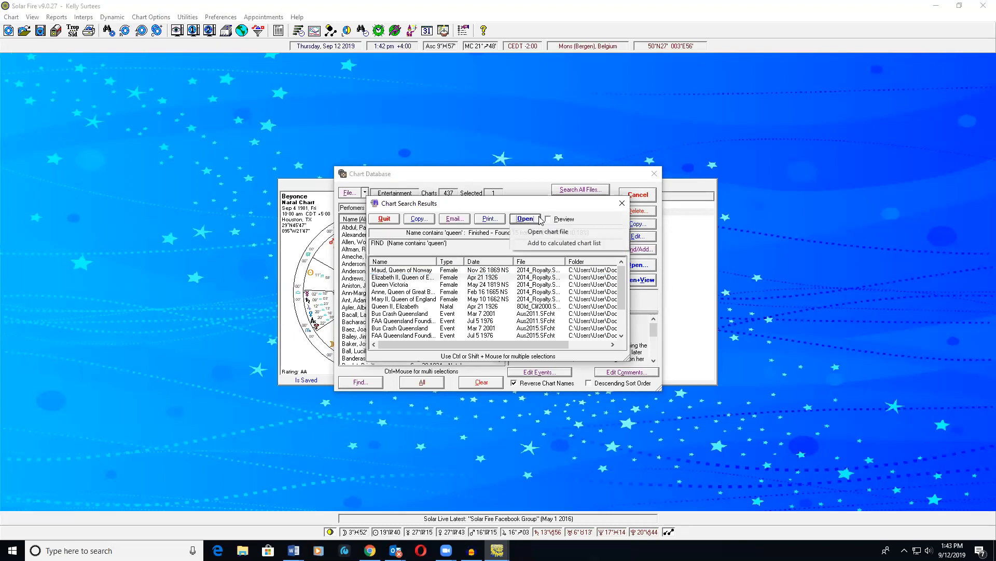
left_click(545, 243)
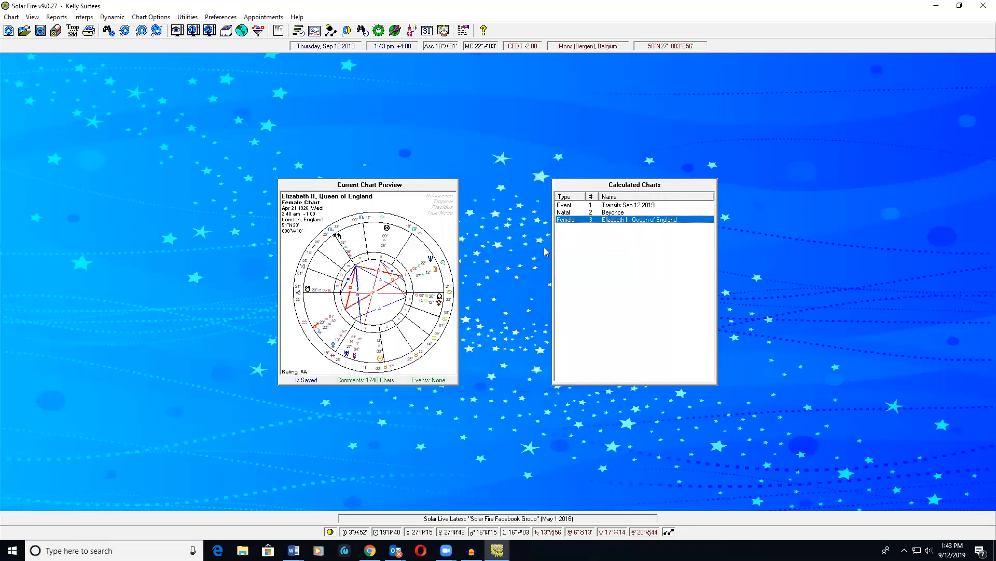
Step: Open Chart Search from the chart database and delete the existing Moon-Mars square and conjunction search conditions
key("ctrl+o")
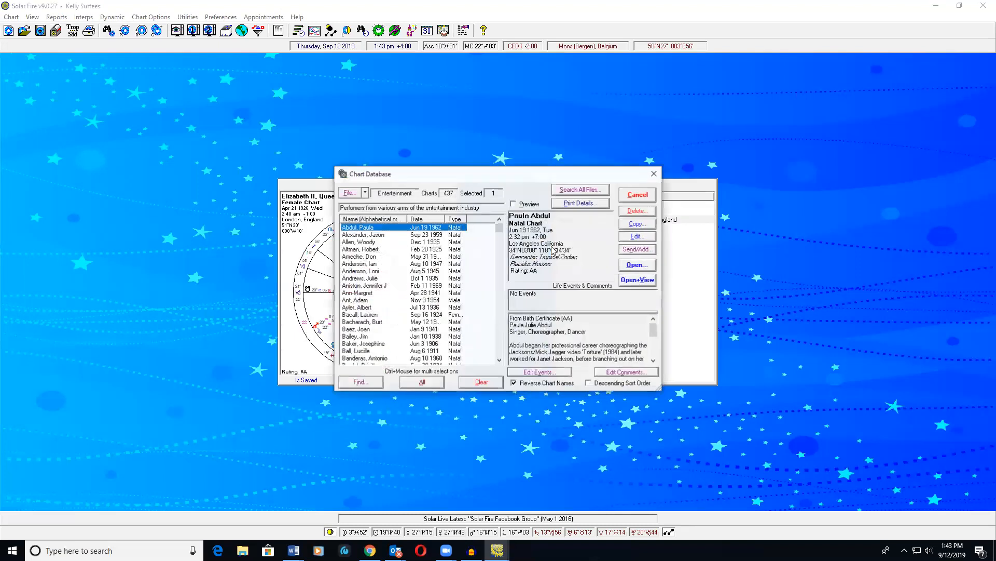
left_click(361, 382)
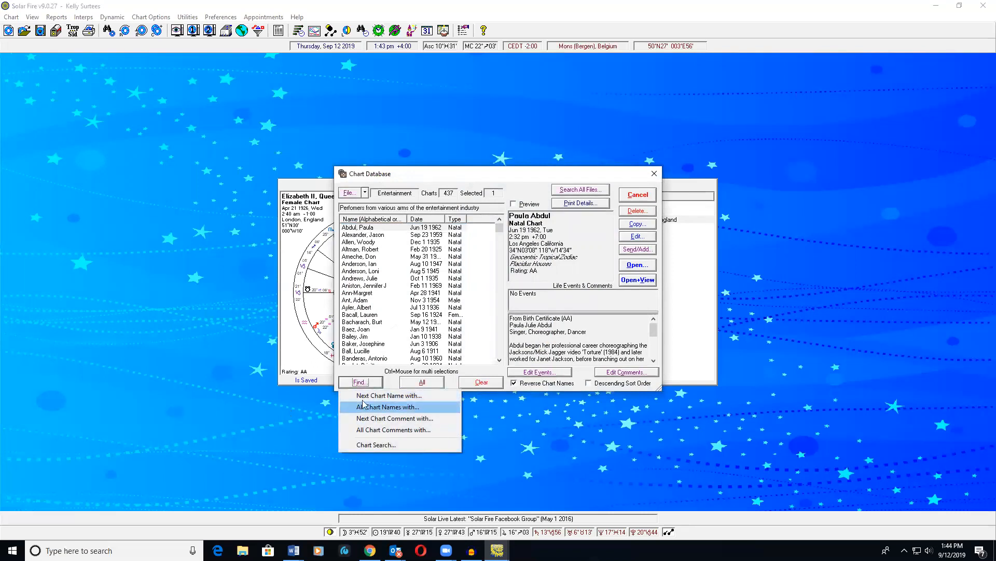
left_click(370, 445)
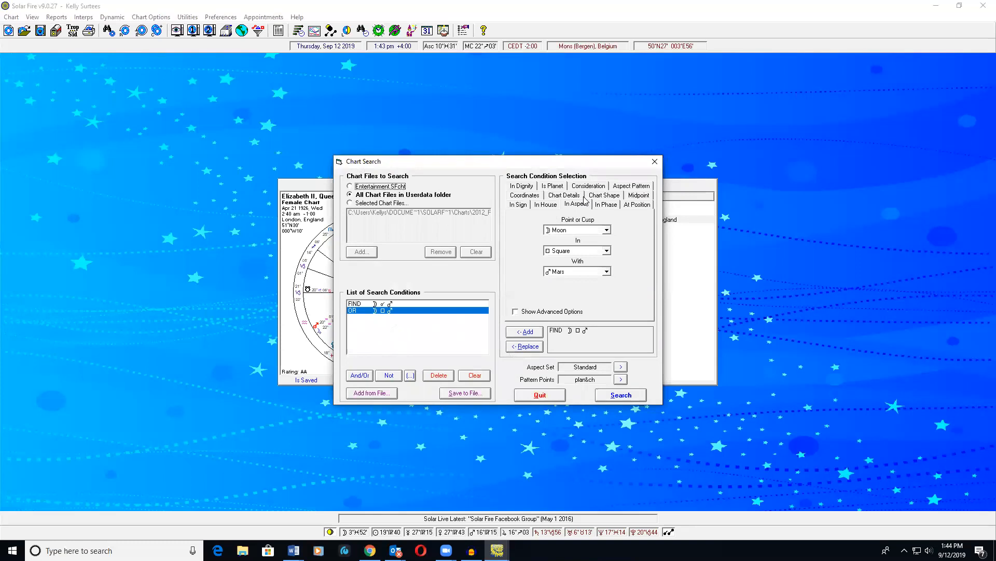
left_click(436, 378)
left_click(377, 305)
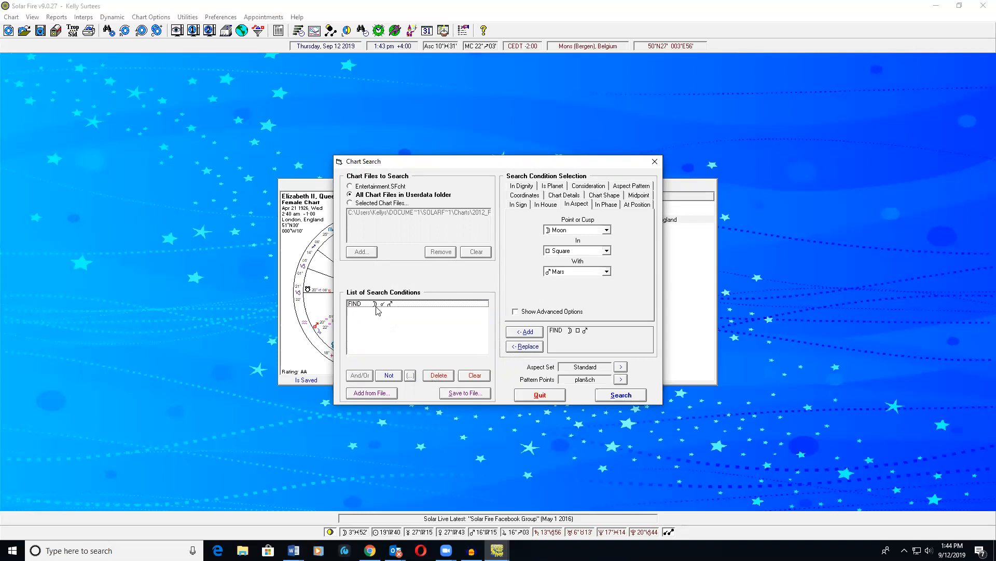
left_click(434, 378)
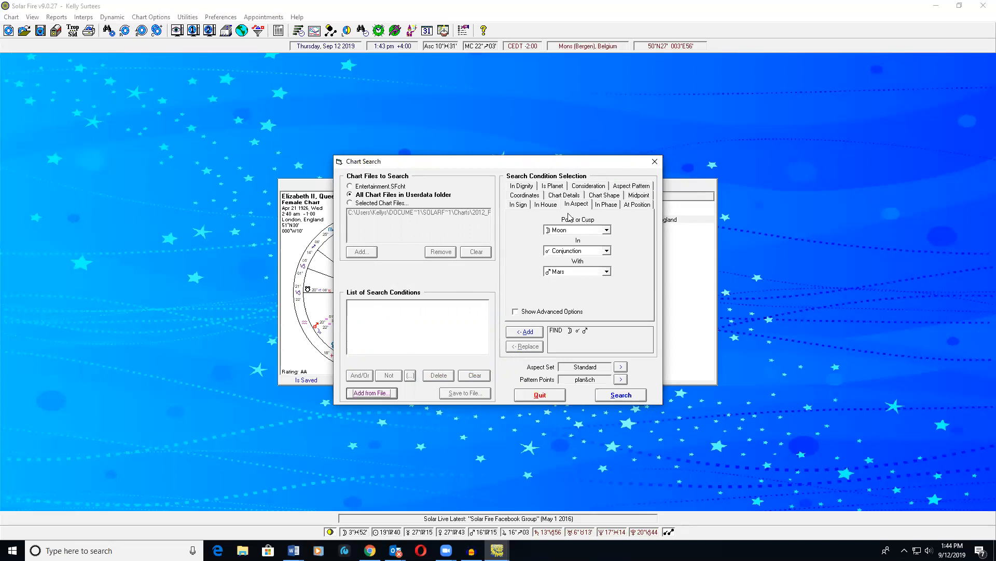
Step: Add a sign-placement search condition for Mercury in Scorpio to the list of search conditions
left_click(519, 206)
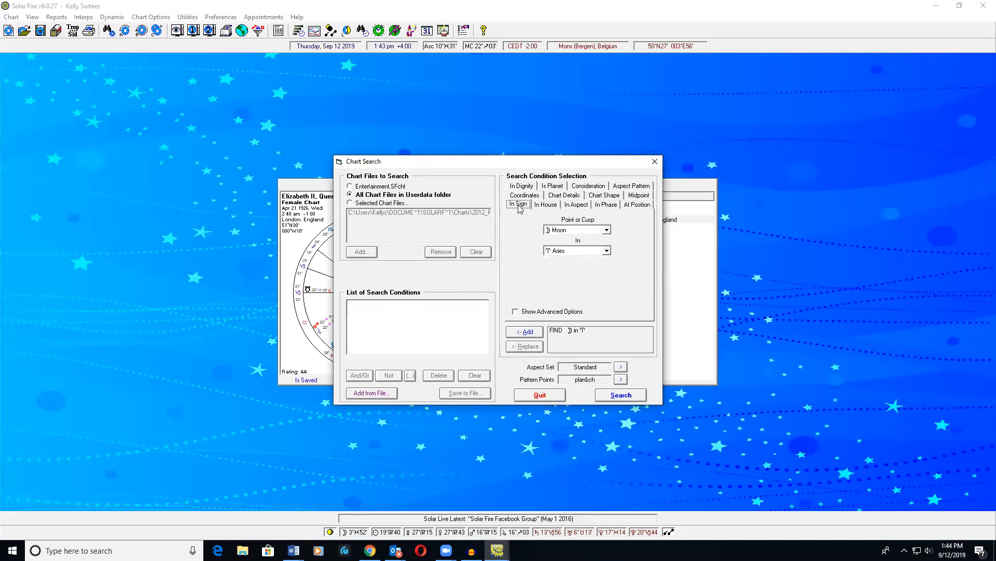
left_click(606, 230)
left_click(606, 230)
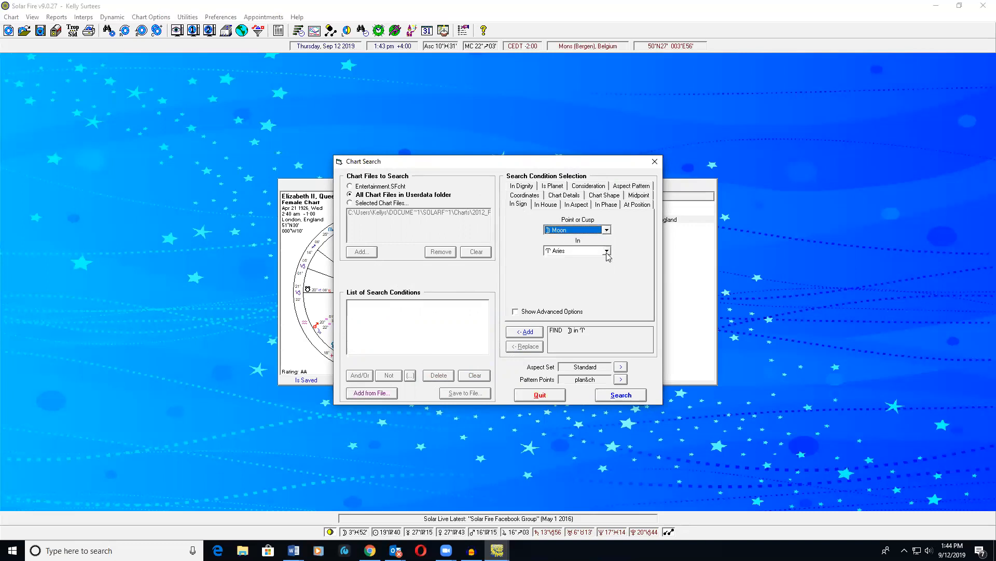
left_click(606, 252)
left_click(591, 280)
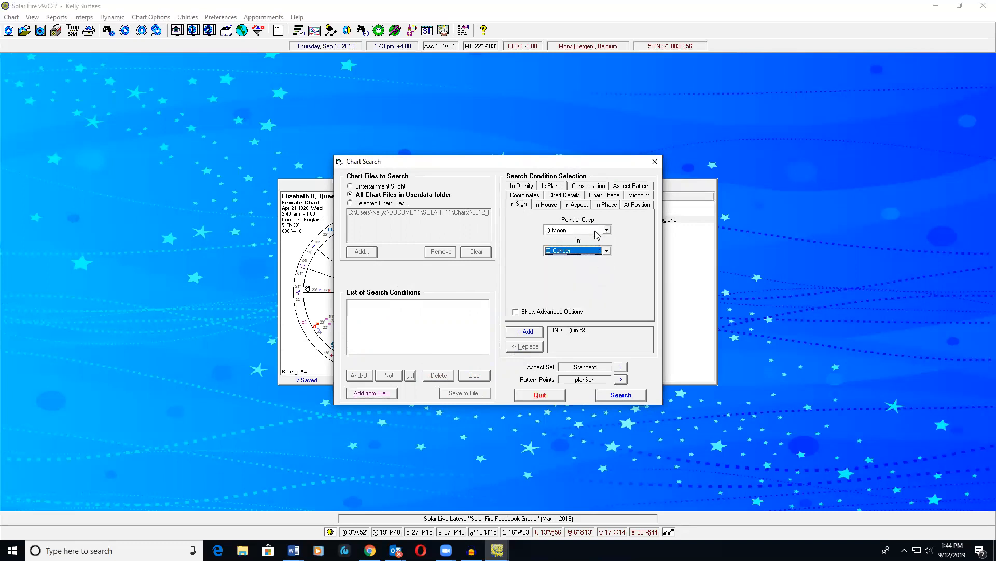
left_click(596, 231)
left_click(591, 260)
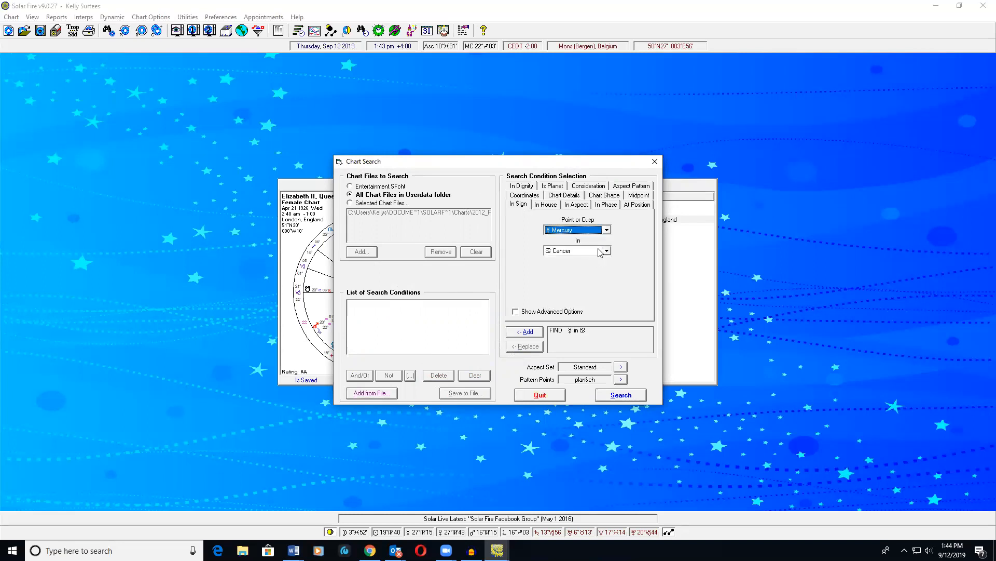
left_click(604, 252)
left_click(586, 290)
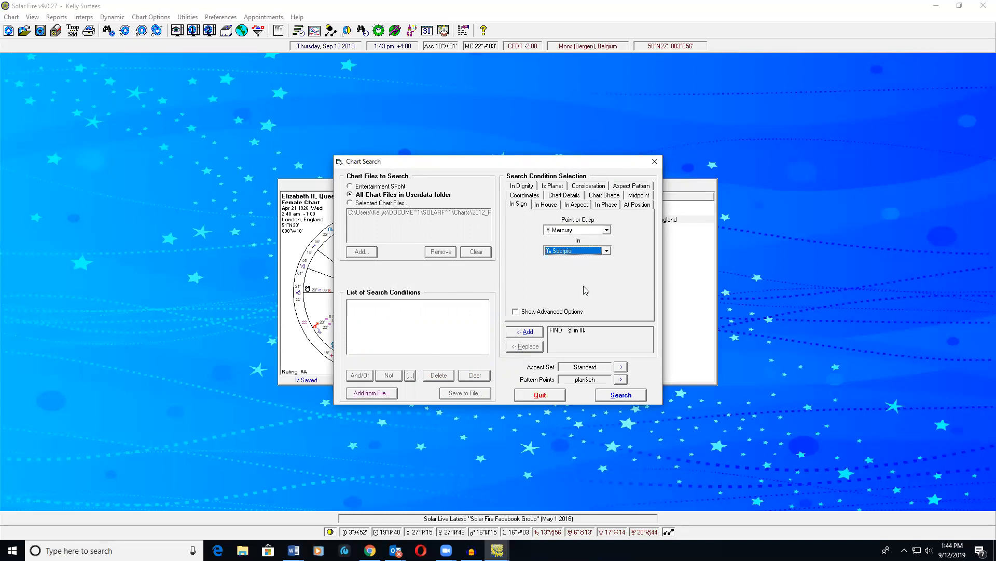
left_click(538, 333)
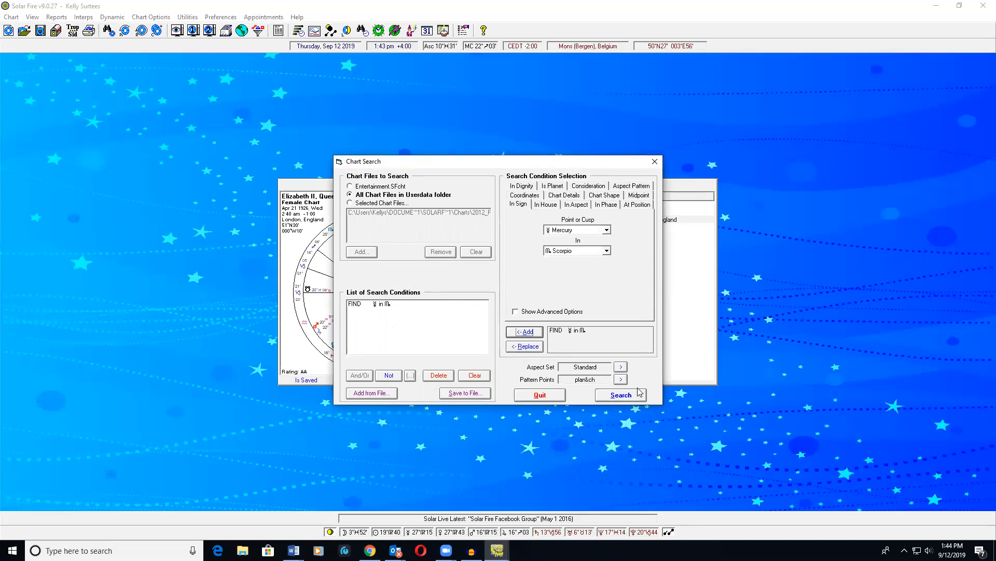
Step: Search only the Entertainment.SFcht file with the Mercury in Scorpio condition, review the matching charts, and close the search and chart database
left_click(359, 188)
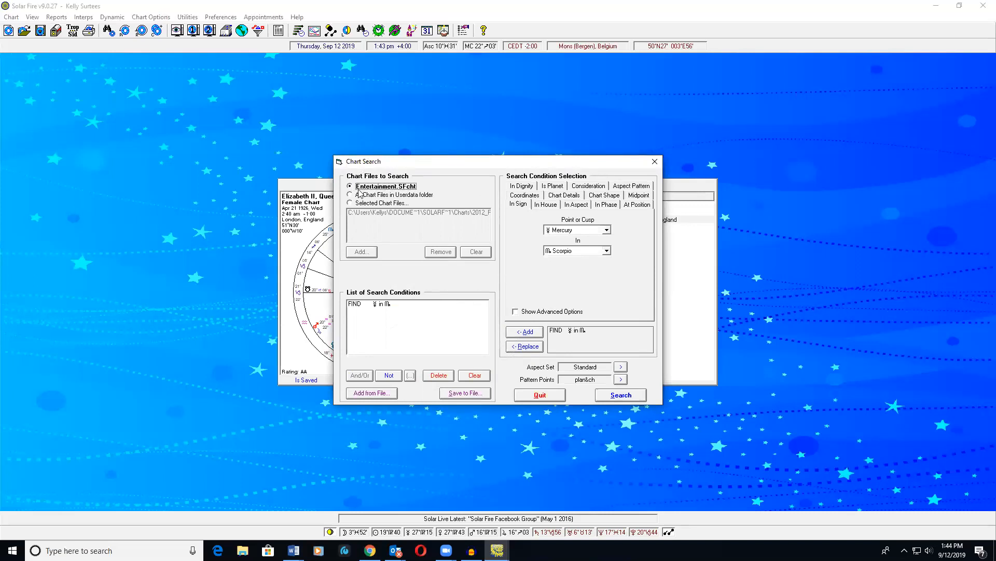
left_click(620, 396)
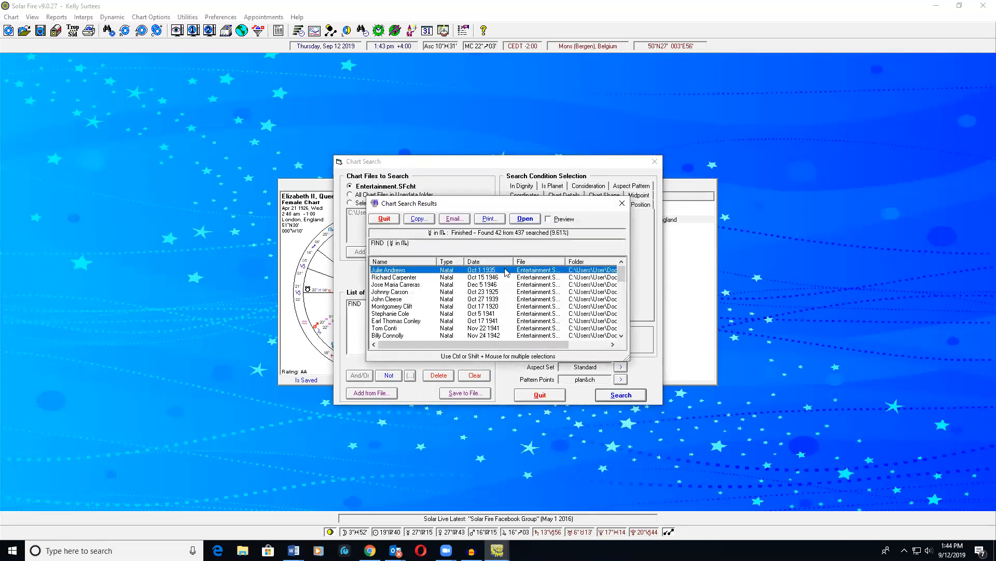
scroll(506, 272, "down", 10)
scroll(502, 289, "down", 1)
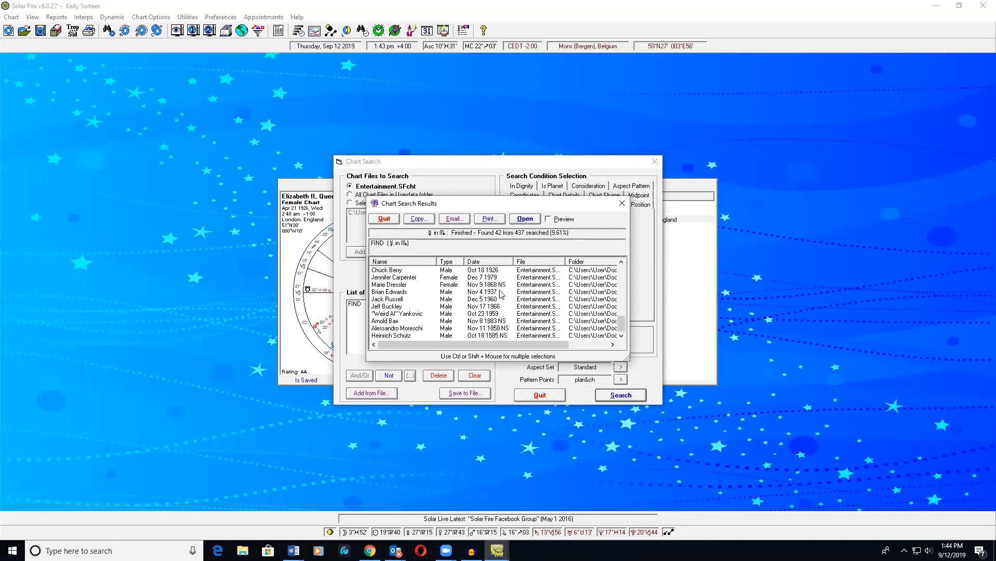
left_click(623, 203)
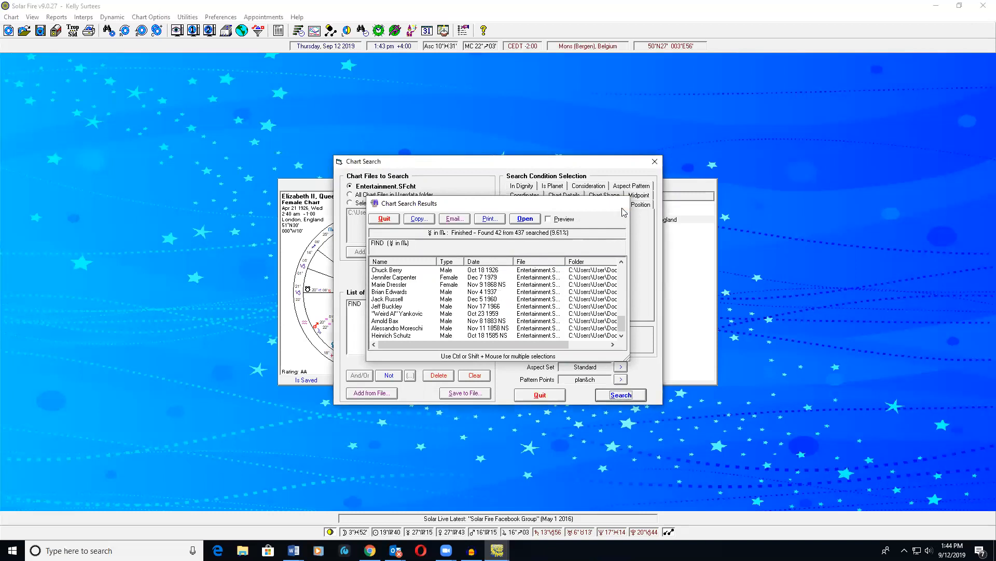
left_click(655, 162)
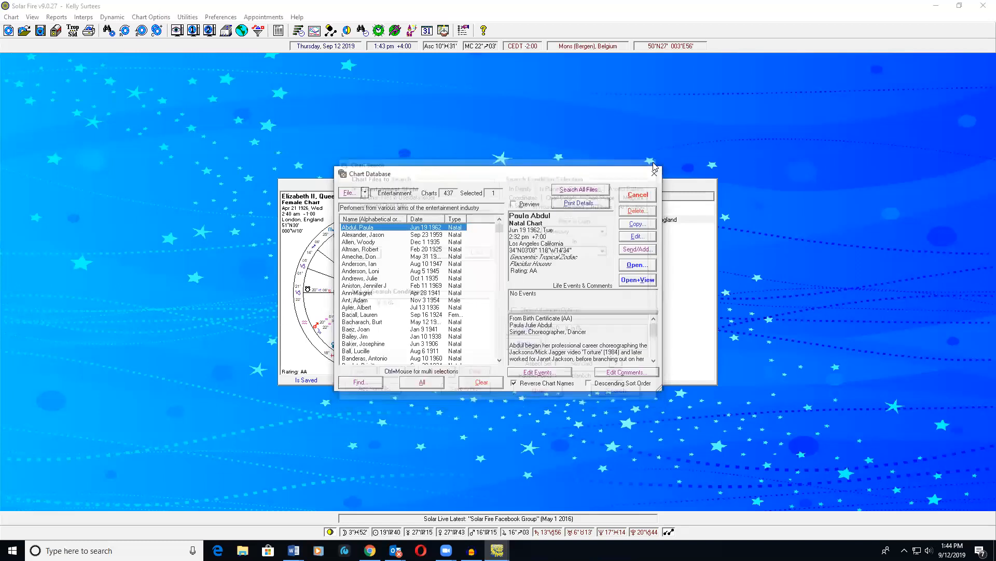
left_click(654, 172)
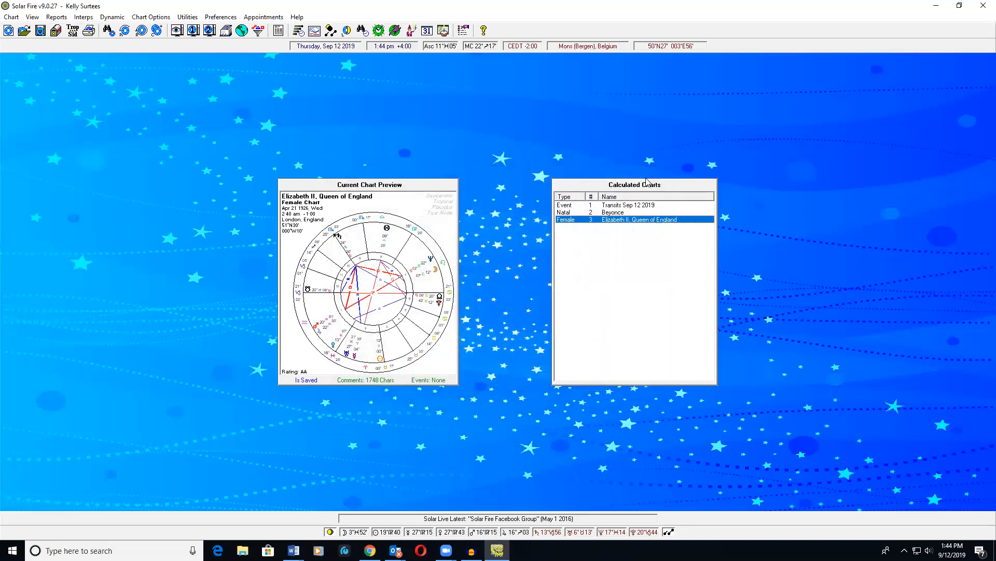
Step: Change the house system of the Elizabeth II, Queen of England chart to Whole Signs
key("ctrl+e")
left_click(627, 245)
scroll(627, 245, "down", 3)
scroll(627, 245, "down", 1)
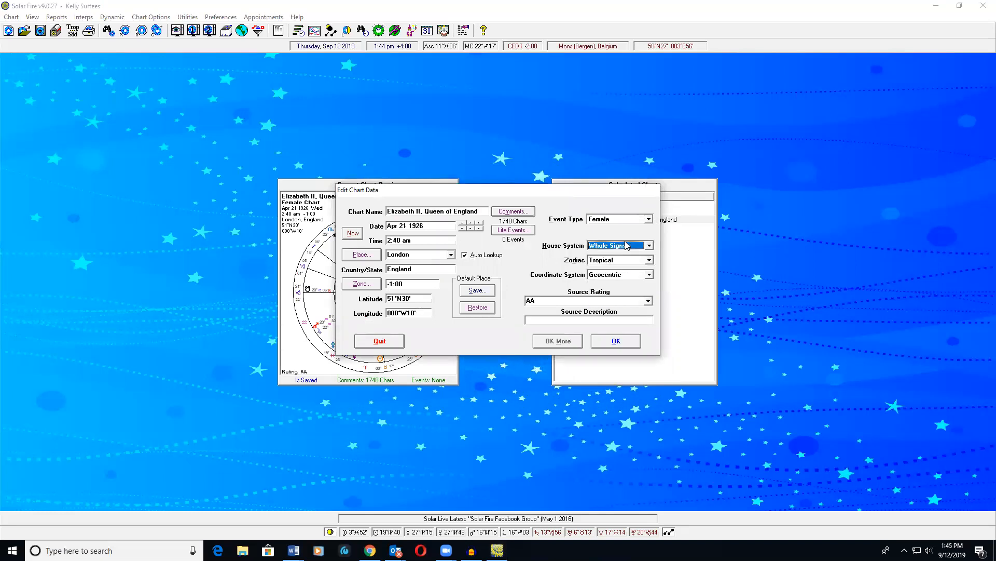
left_click(615, 340)
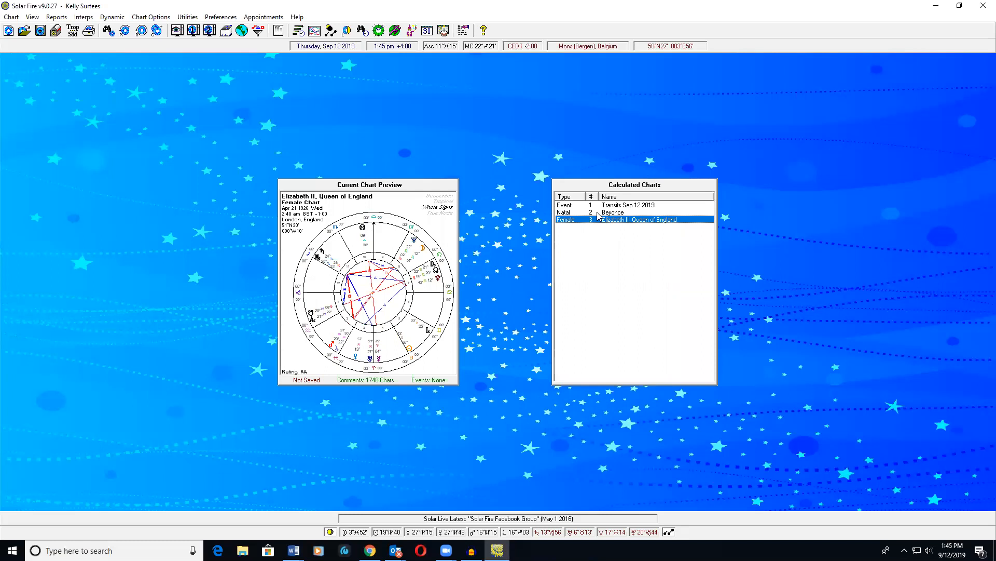
Step: Preview the calculated charts one by one, view the Elizabeth II, Queen of England chart full screen, and close it
key("Up")
key("Up")
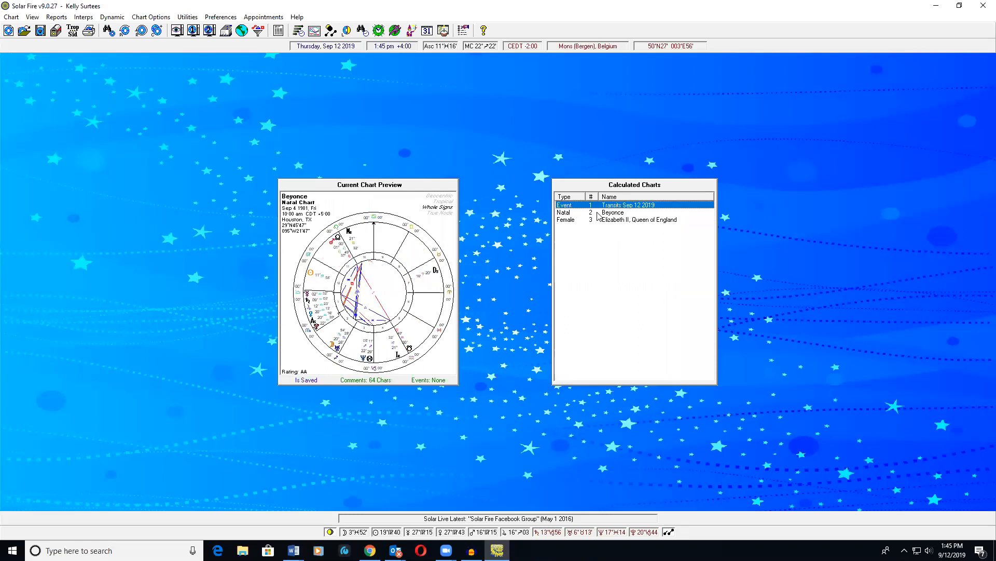
key("Down")
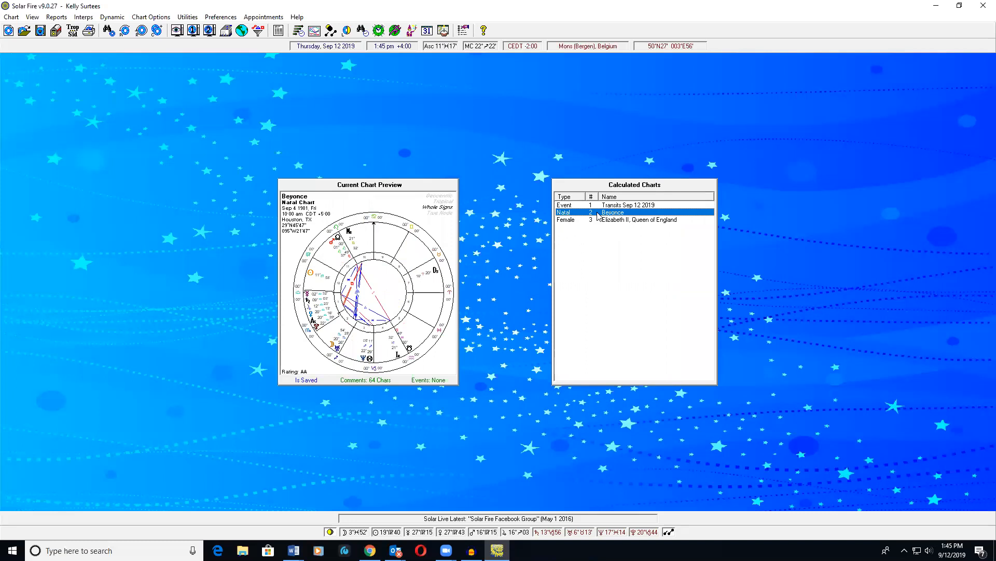
key("Down")
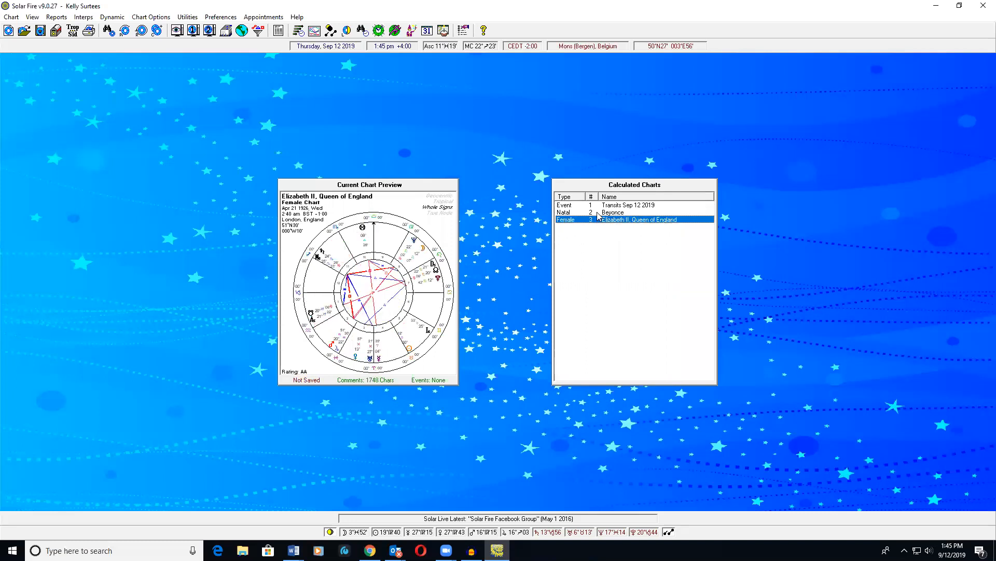
key("Return")
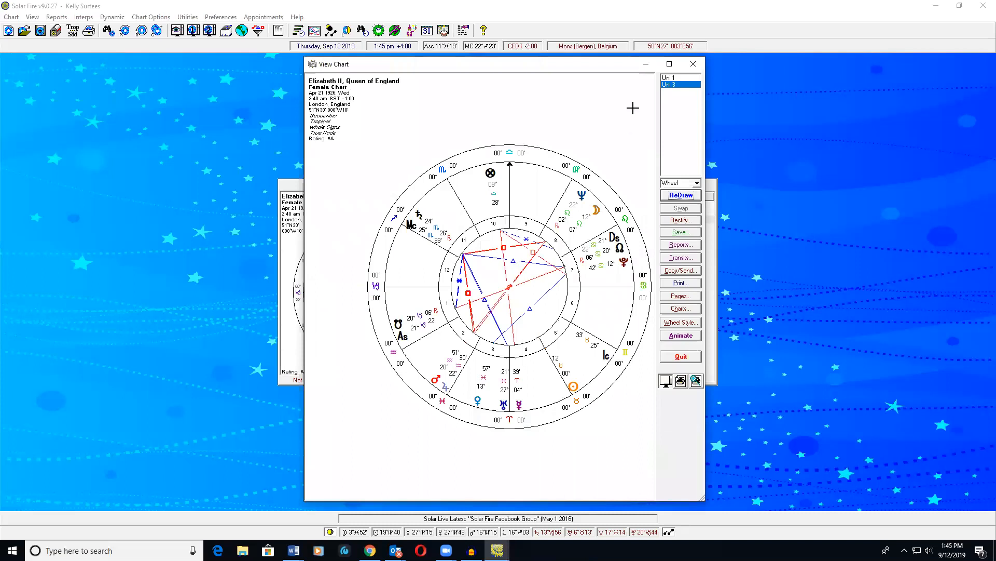
left_click(670, 63)
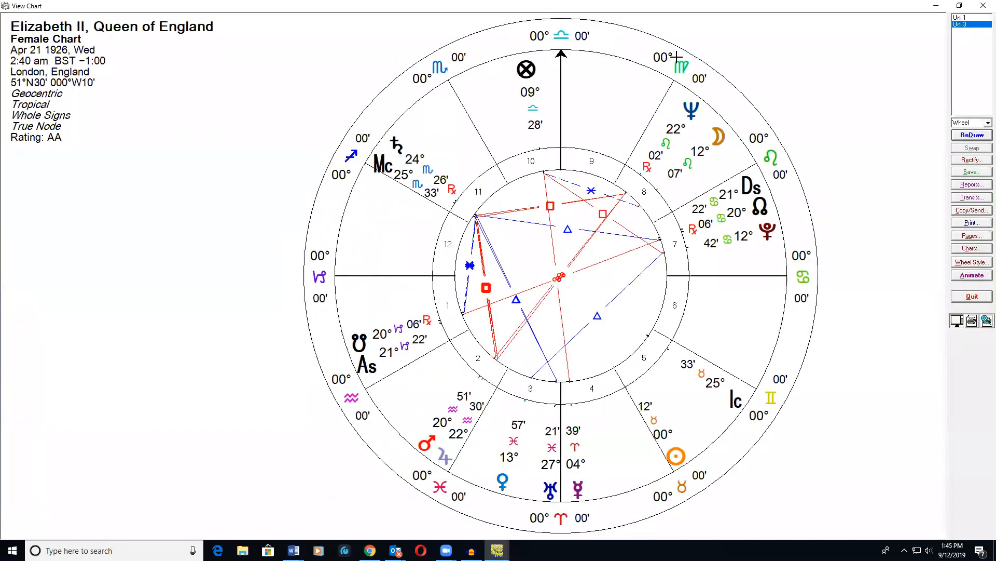
left_click(973, 5)
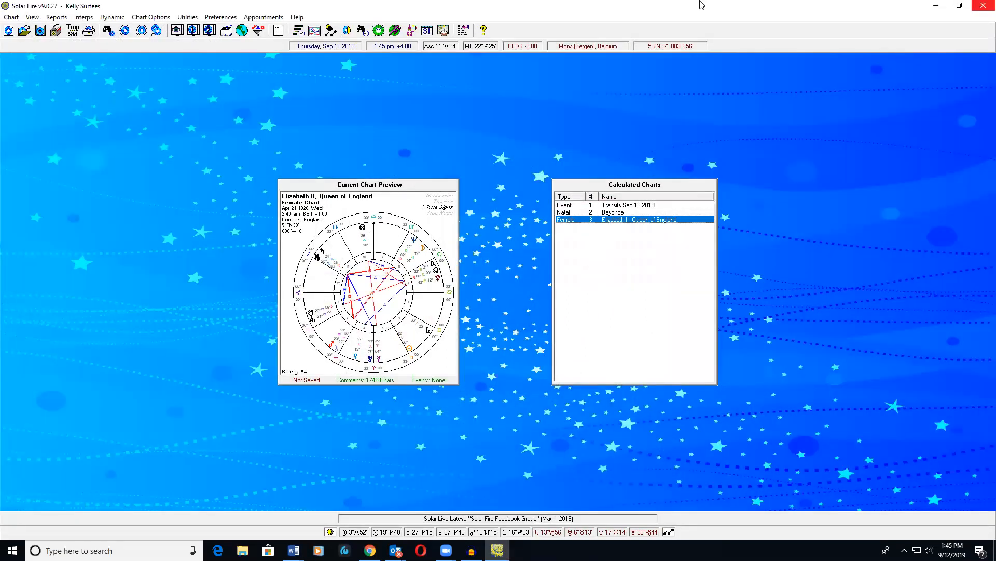
Step: Display the current Elizabeth II, Queen of England chart once more and return to the calculated charts
left_click(11, 17)
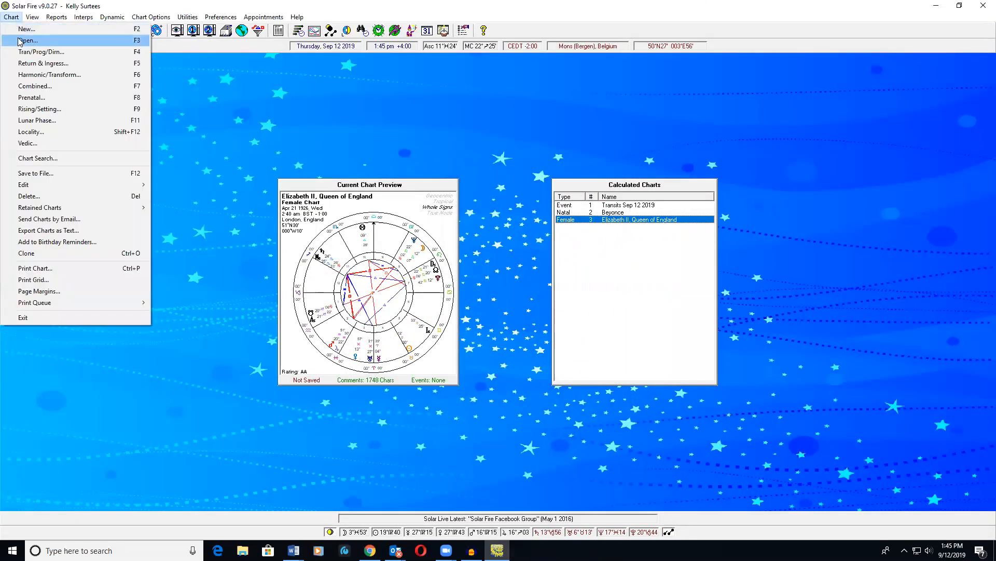
mouse_move(30, 18)
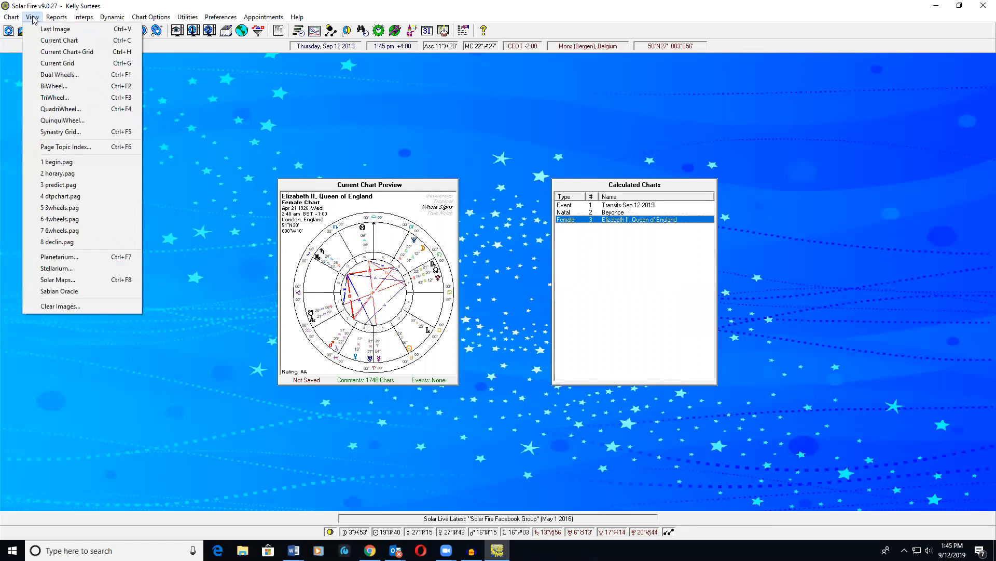
left_click(37, 42)
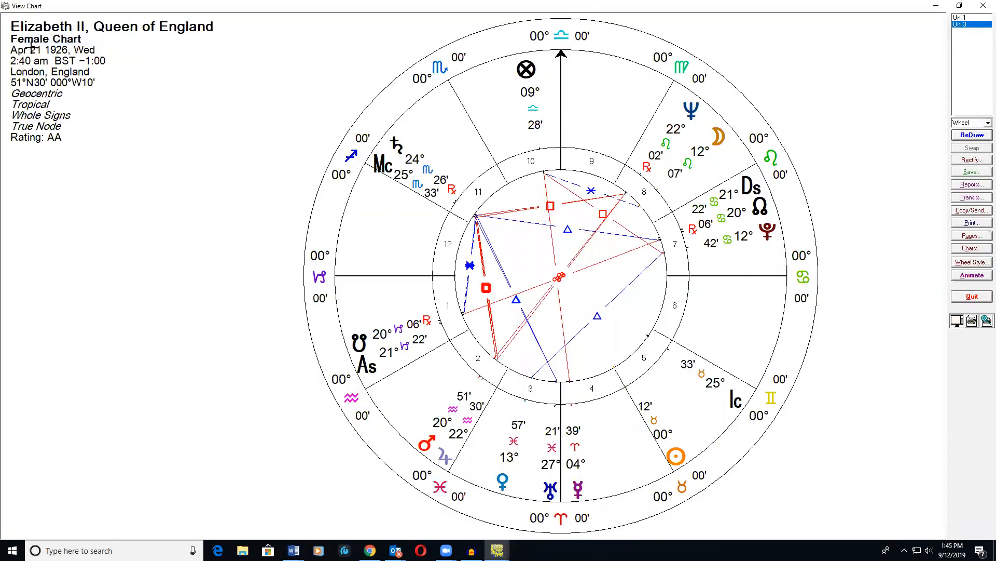
left_click(982, 7)
key("Delete")
left_click(575, 309)
Step: Make Beyonce the current chart, view its full chart wheel, and close it
key("Up")
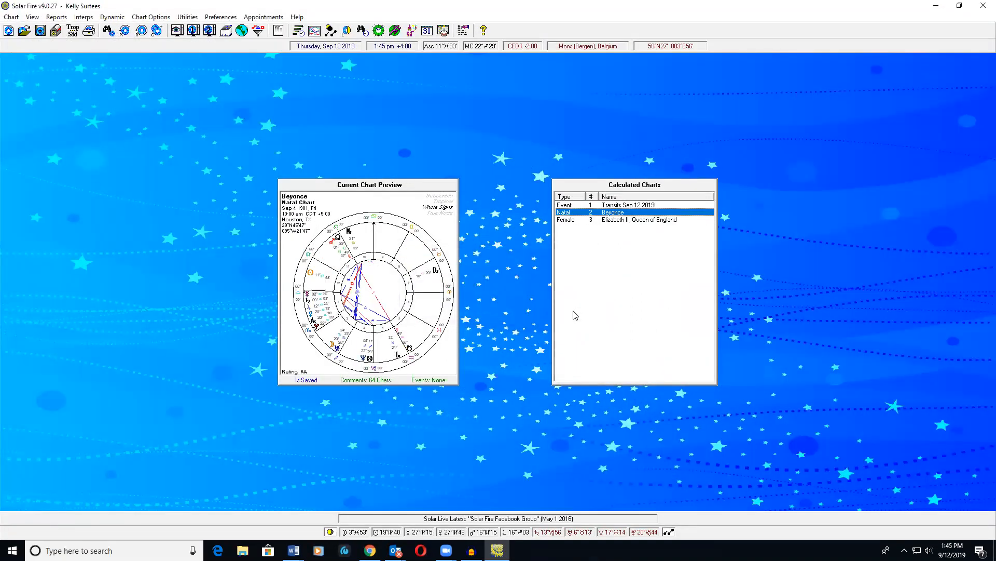
left_click(30, 17)
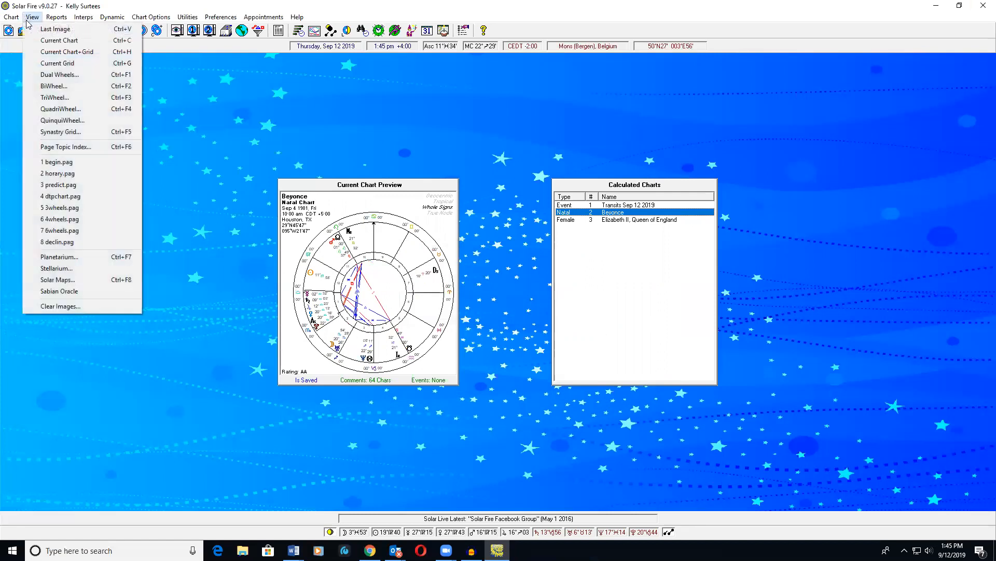
left_click(39, 42)
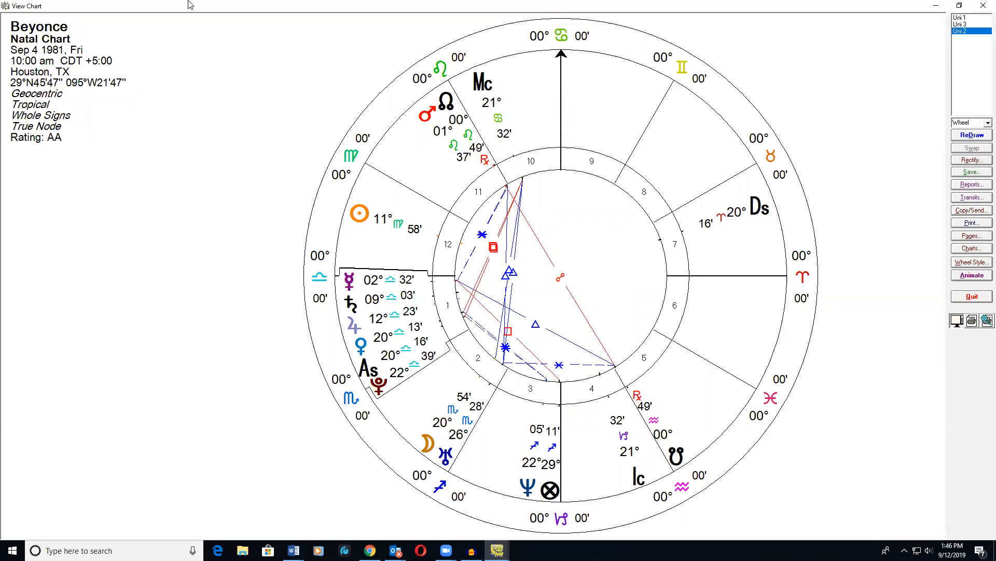
left_click(984, 5)
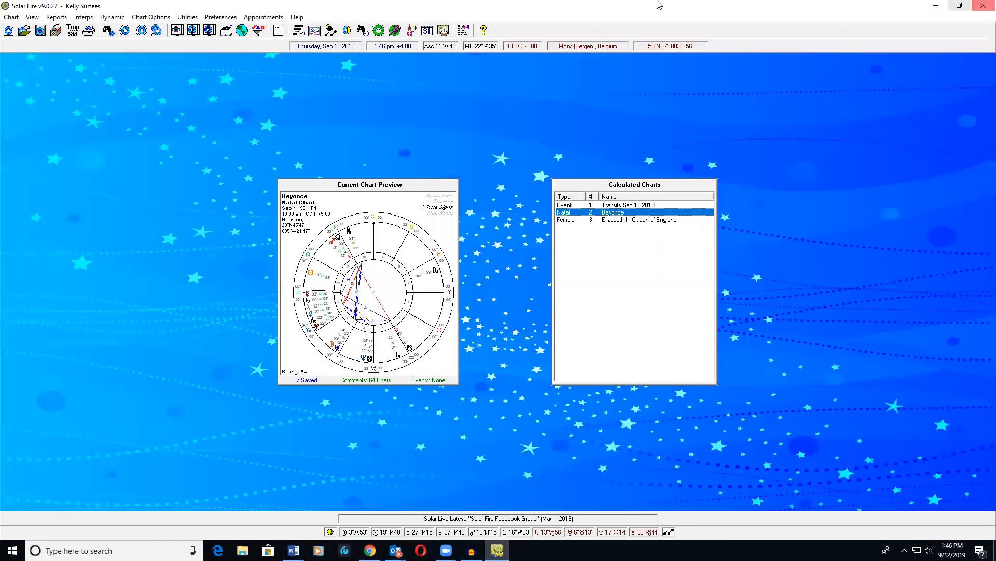
Step: Display the Beyonce chart and apply the SgnRuler.wh1 wheel design to it after previewing other wheel styles
left_click(379, 31)
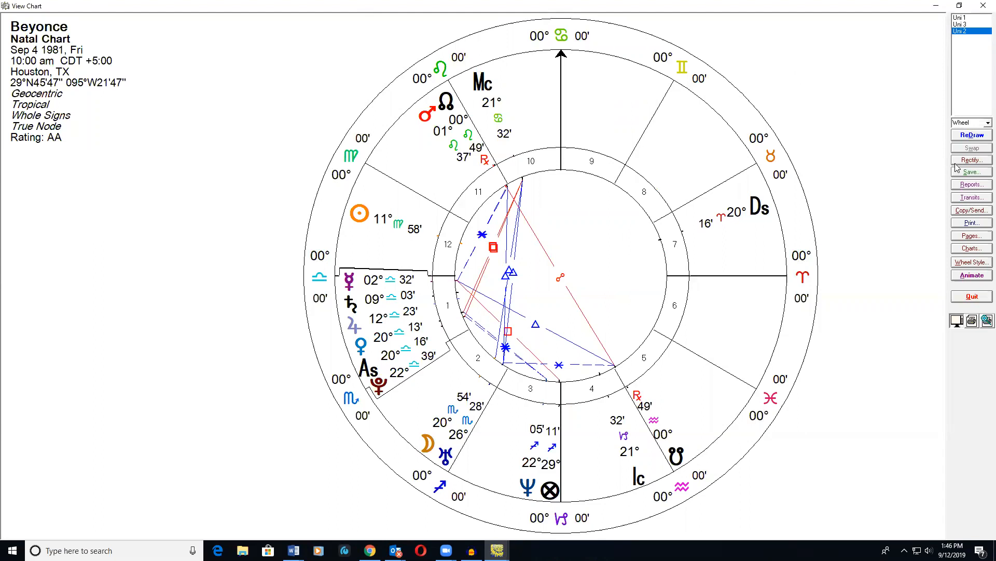
left_click(958, 267)
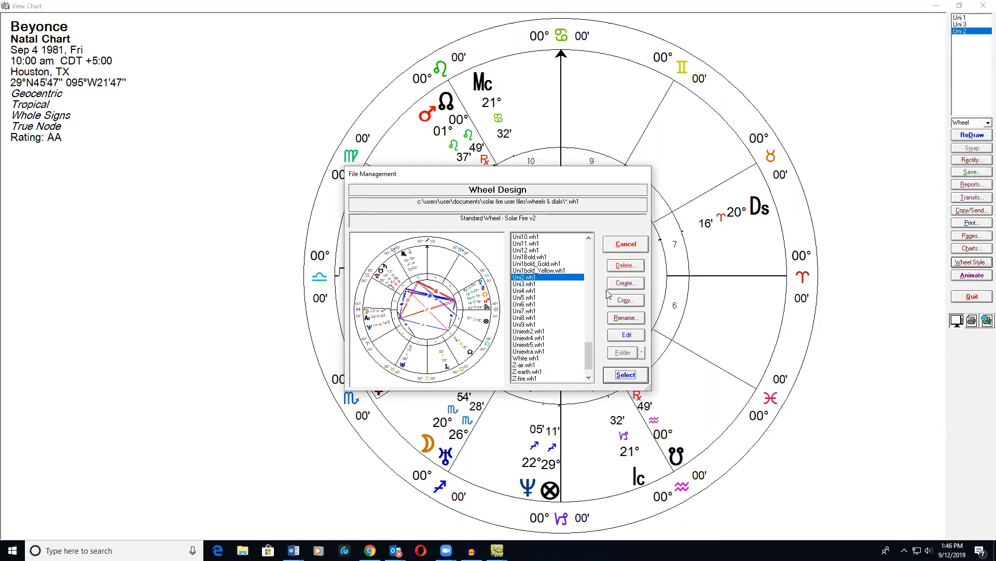
left_click(544, 359)
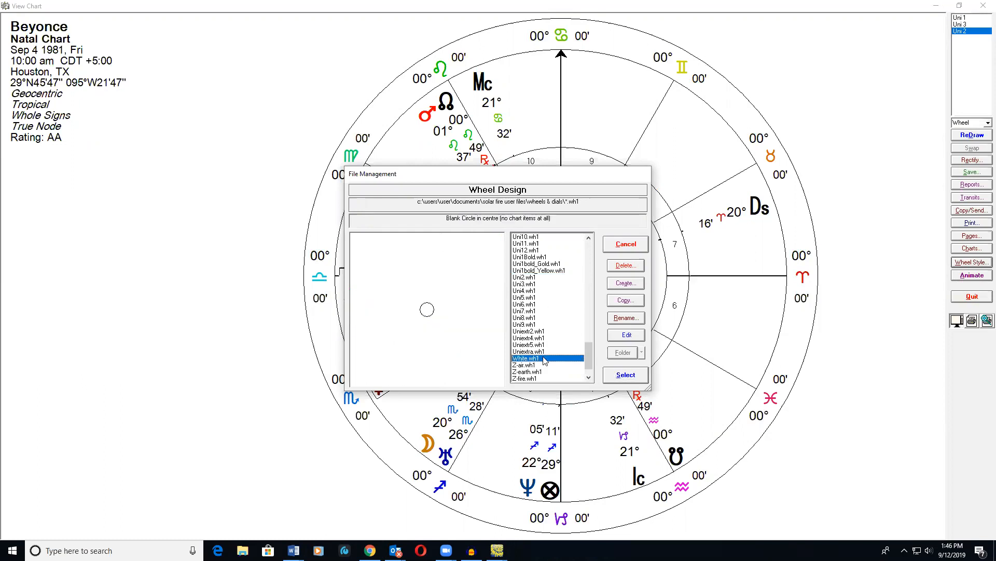
left_click(589, 258)
left_click(589, 258)
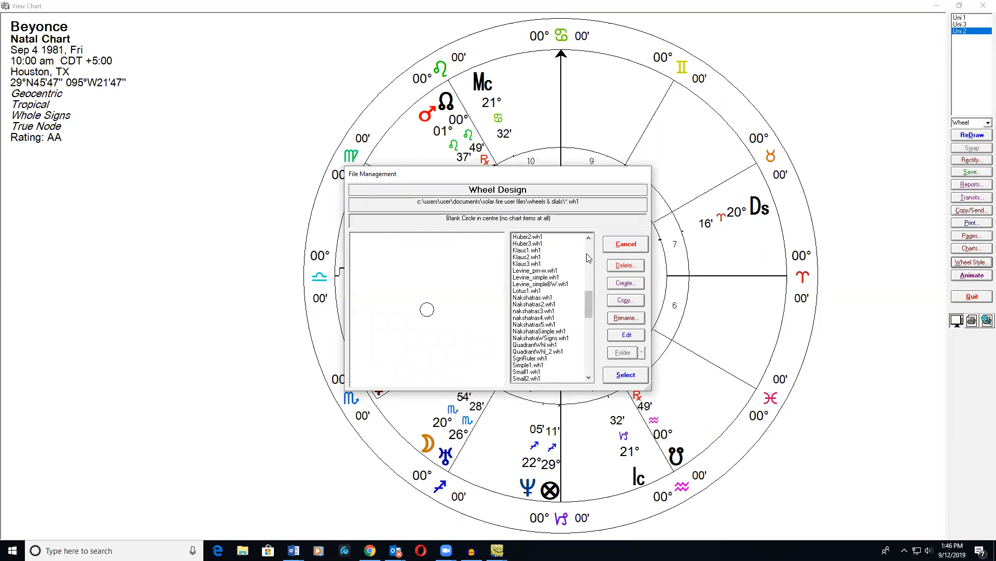
left_click(545, 331)
scroll(545, 332, "down", 2)
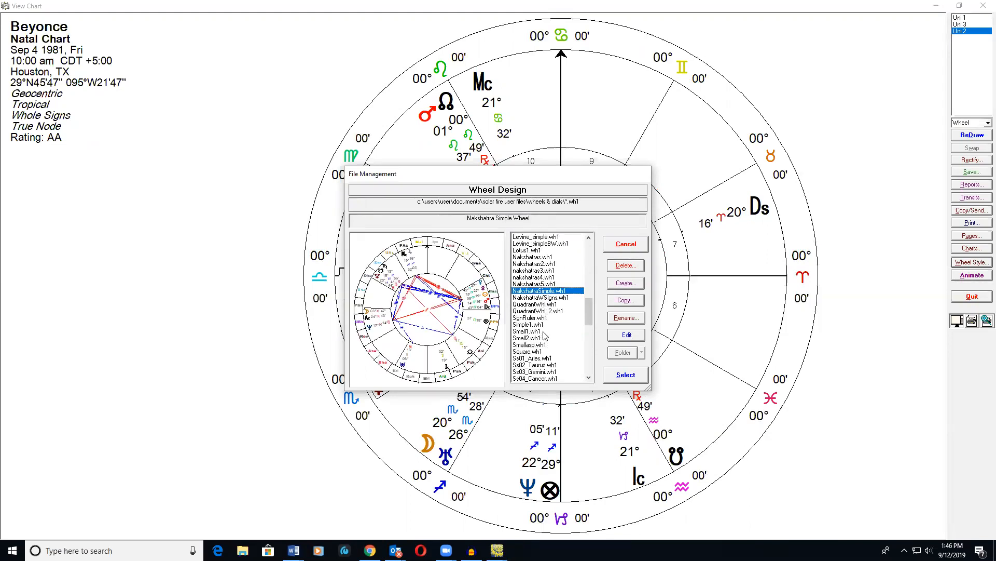
left_click(543, 319)
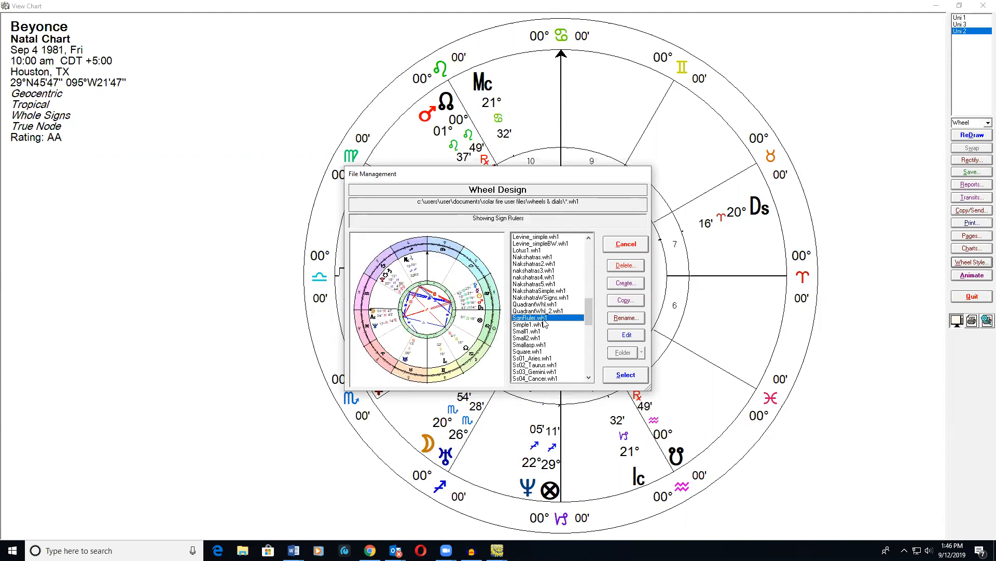
left_click(619, 376)
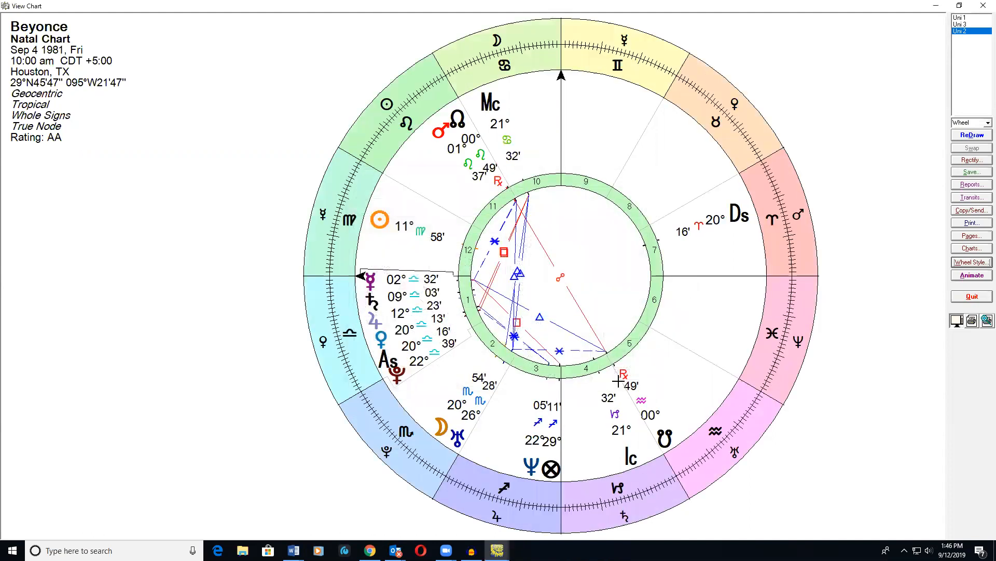
Step: Apply the Uni12.wh1 wheel design to the Beyonce chart
left_click(981, 261)
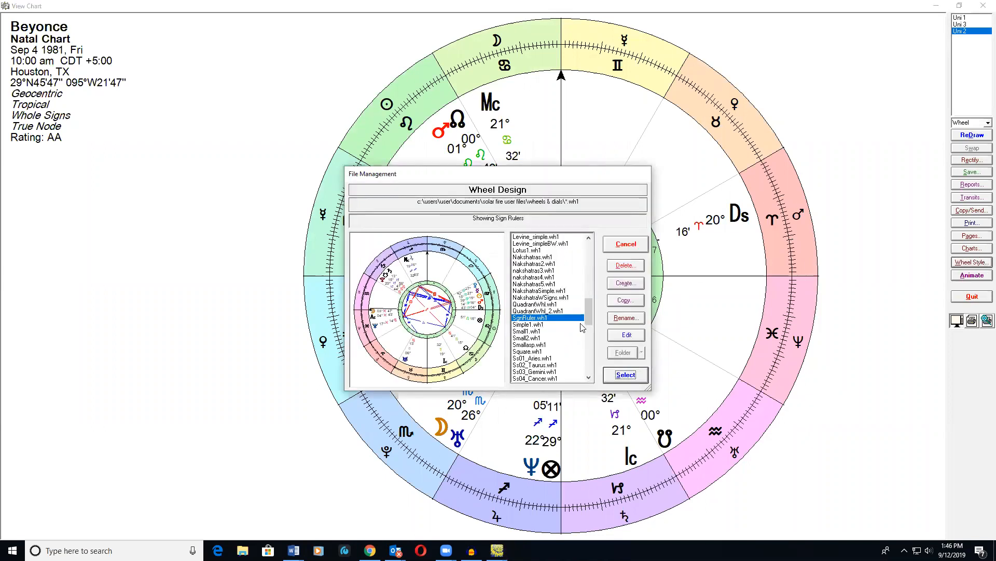
left_click(548, 358)
scroll(551, 322, "down", 8)
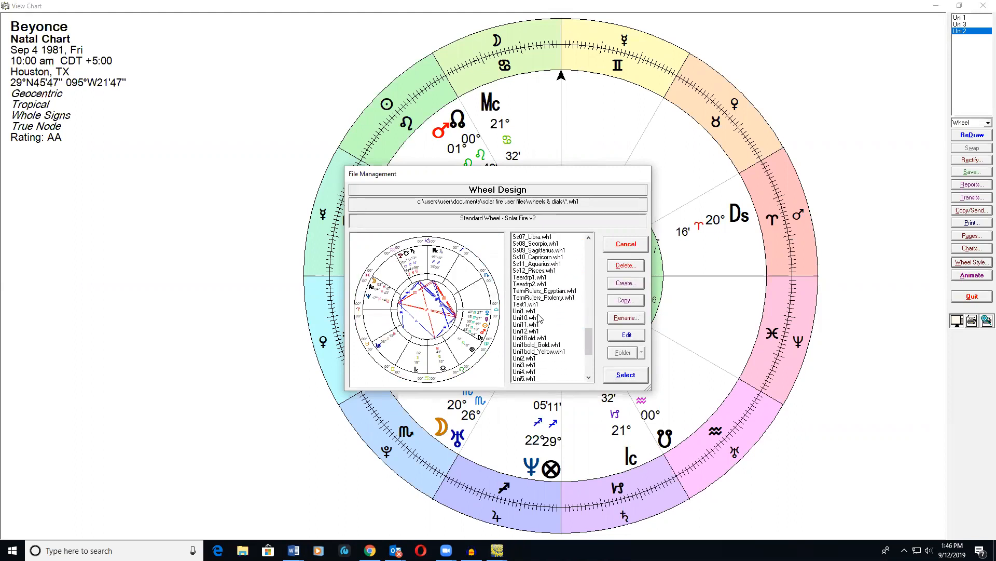
left_click(535, 332)
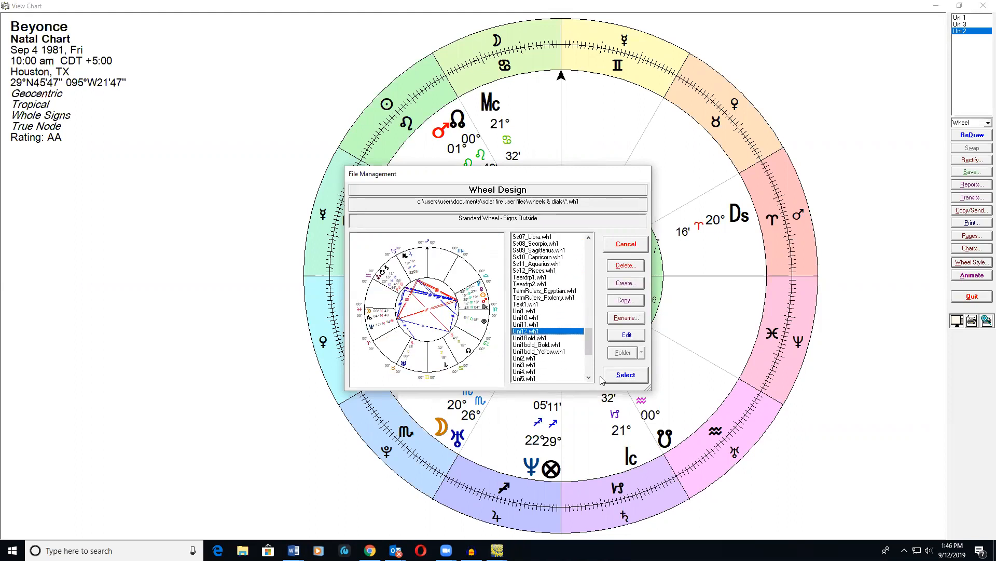
left_click(626, 374)
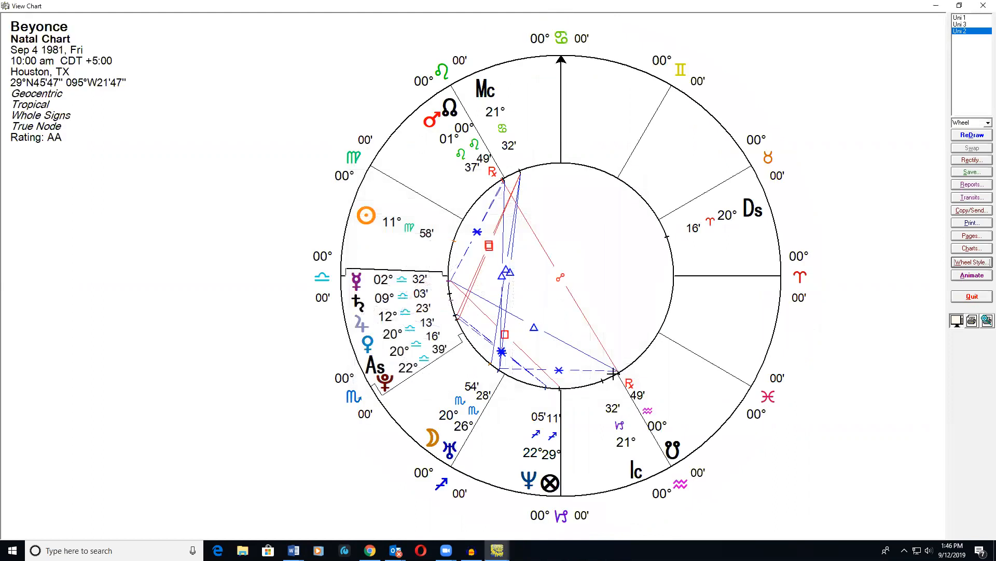
Step: Apply the Uni2.wh1 wheel design to the Beyonce chart and close the chart view
left_click(978, 211)
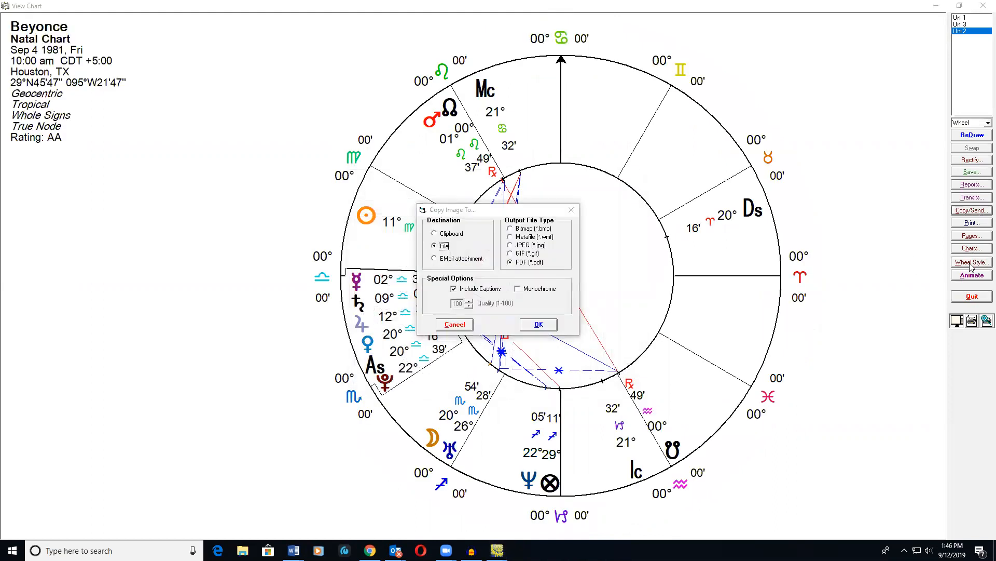
left_click(569, 209)
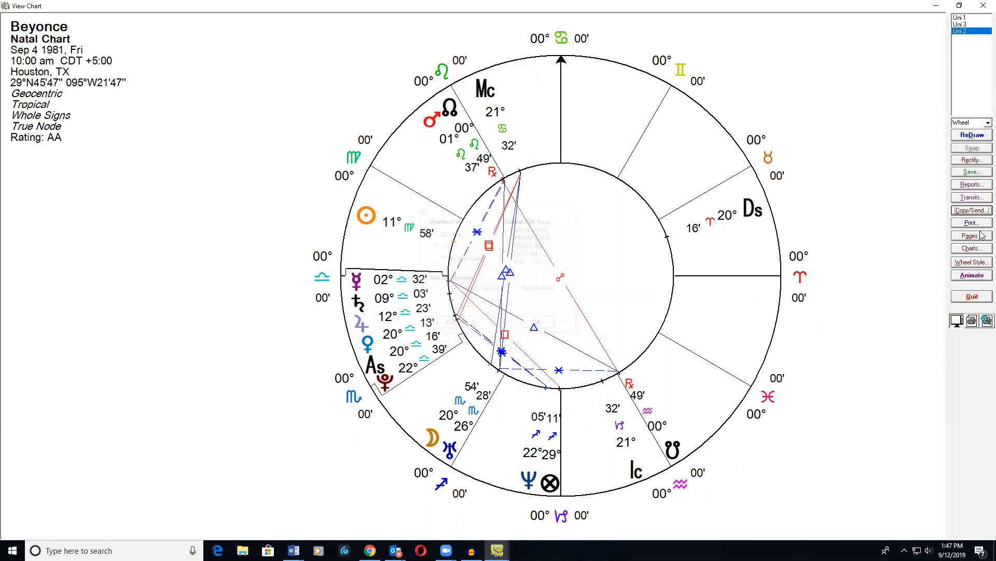
left_click(971, 263)
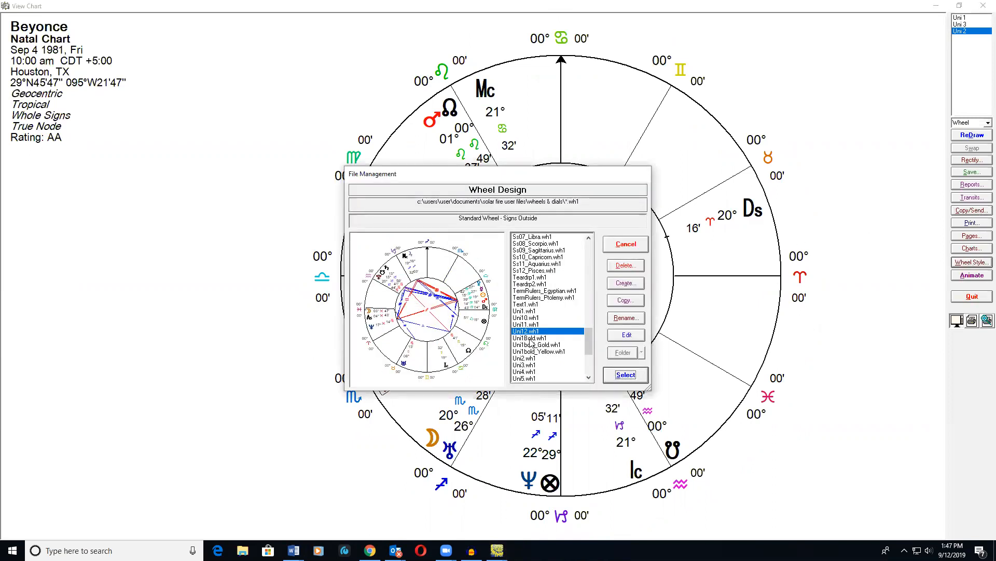
left_click(538, 358)
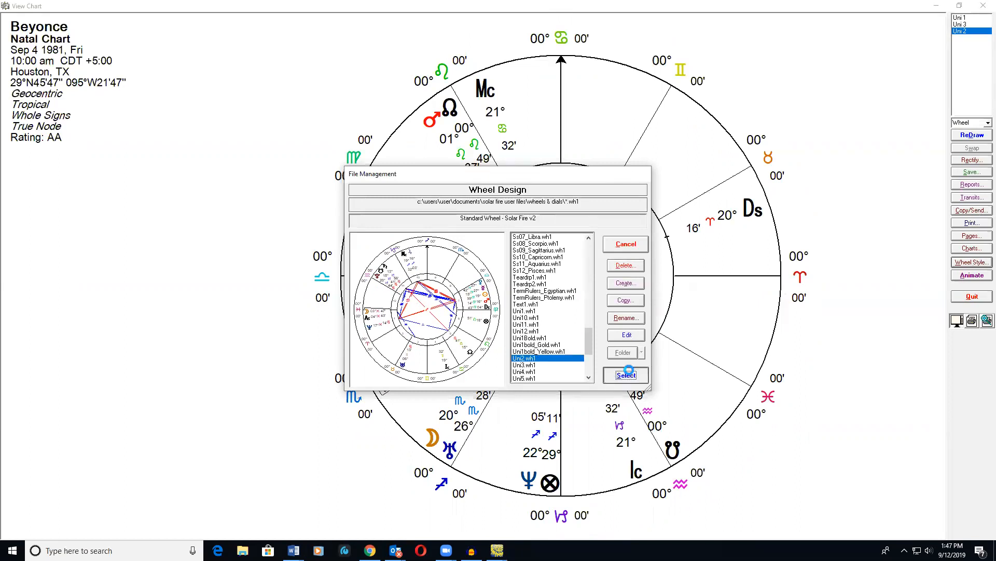
left_click(626, 375)
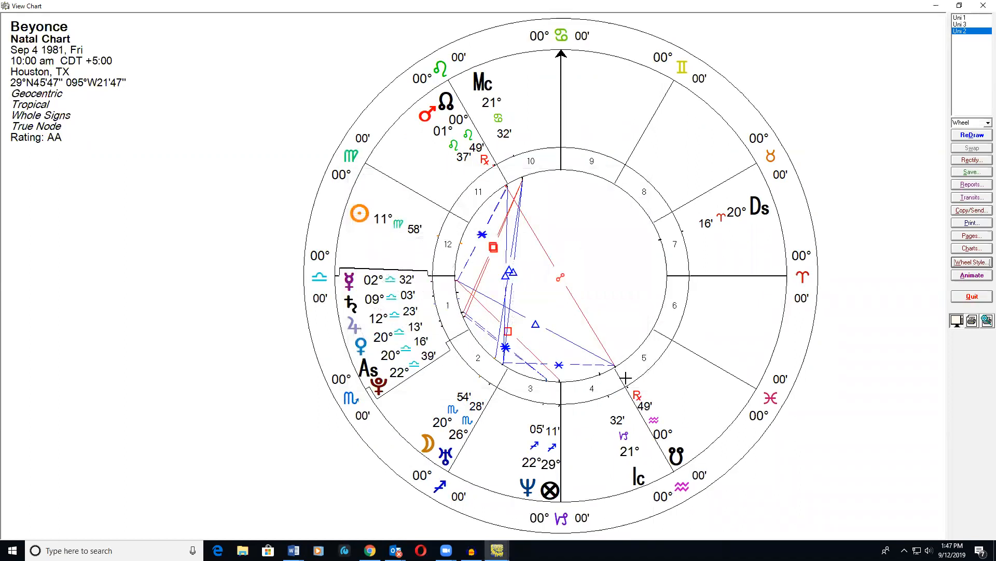
left_click(982, 7)
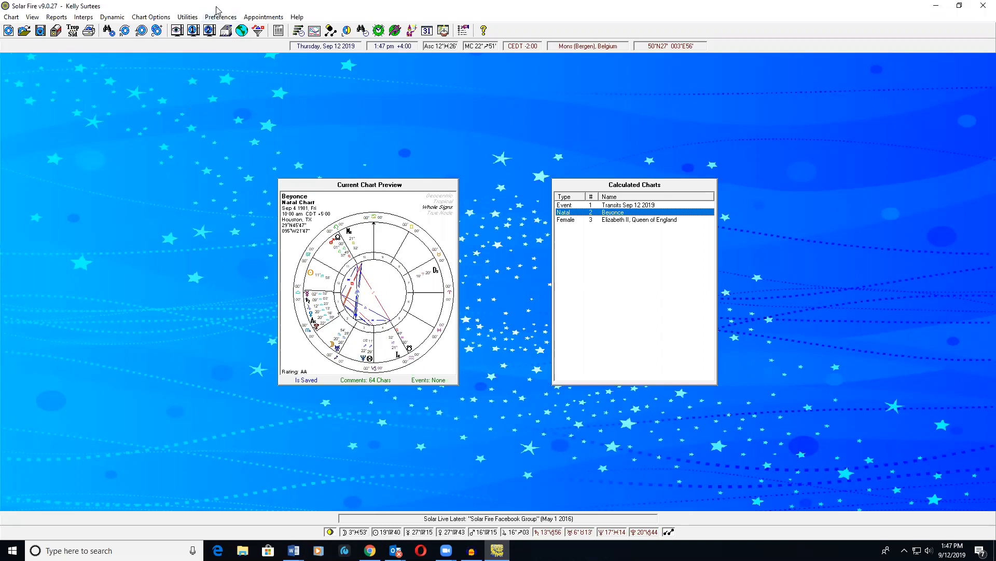
Step: Edit the Plan&ch displayed points file to add Chiron, Vesta, Pallas, Juno and Ceres, leaving Vulcan unselected
left_click(152, 18)
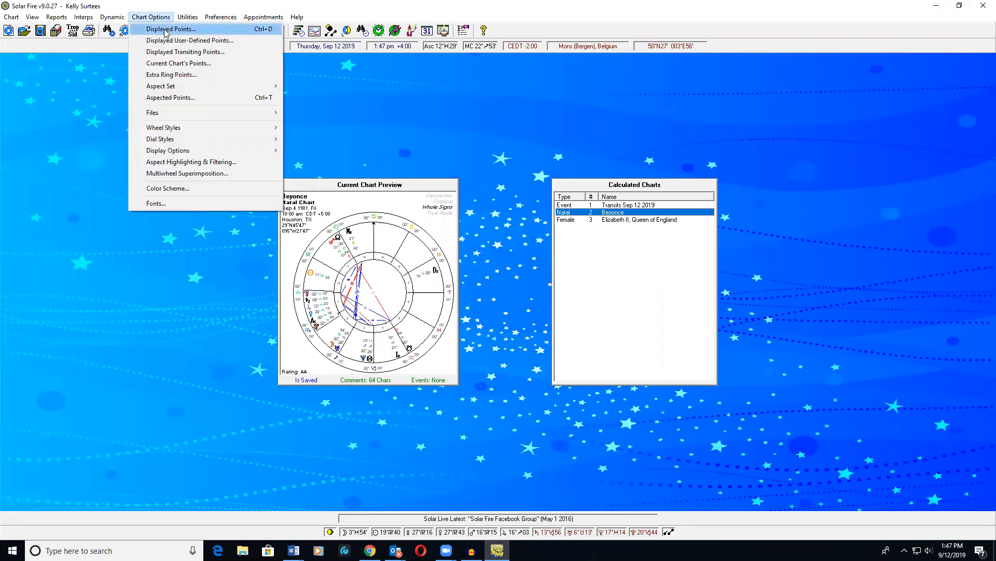
left_click(166, 30)
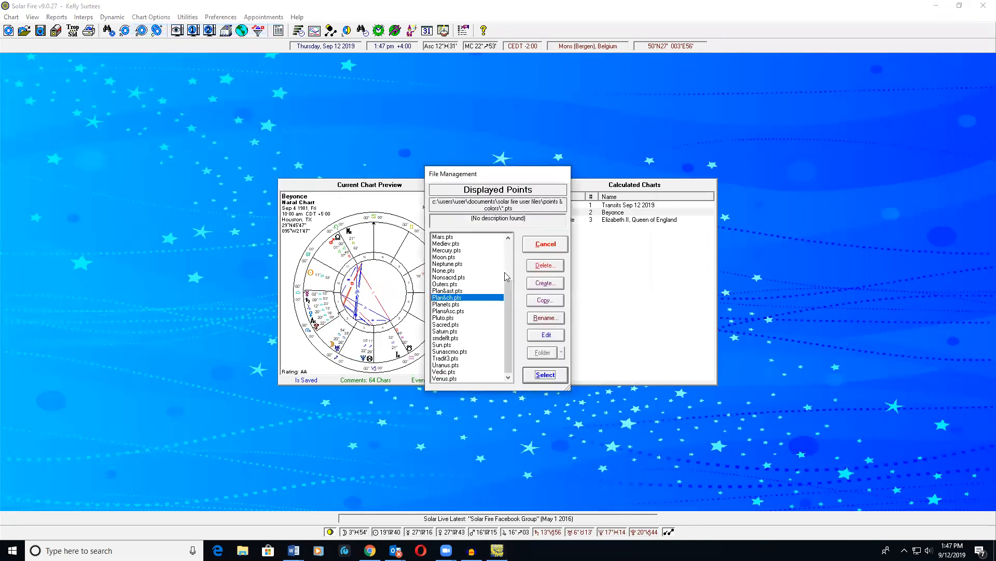
left_click(541, 335)
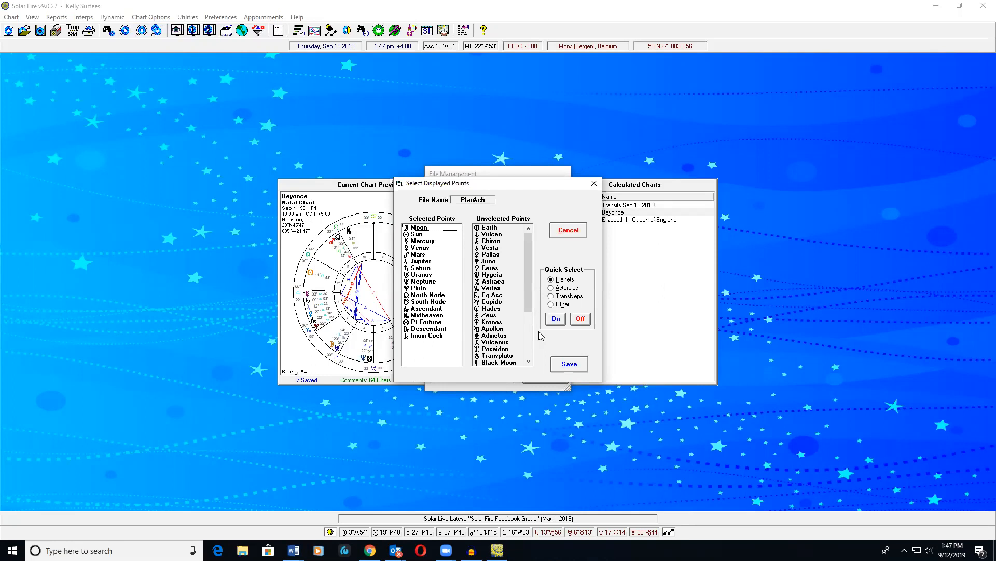
double_click(496, 236)
double_click(497, 237)
double_click(497, 236)
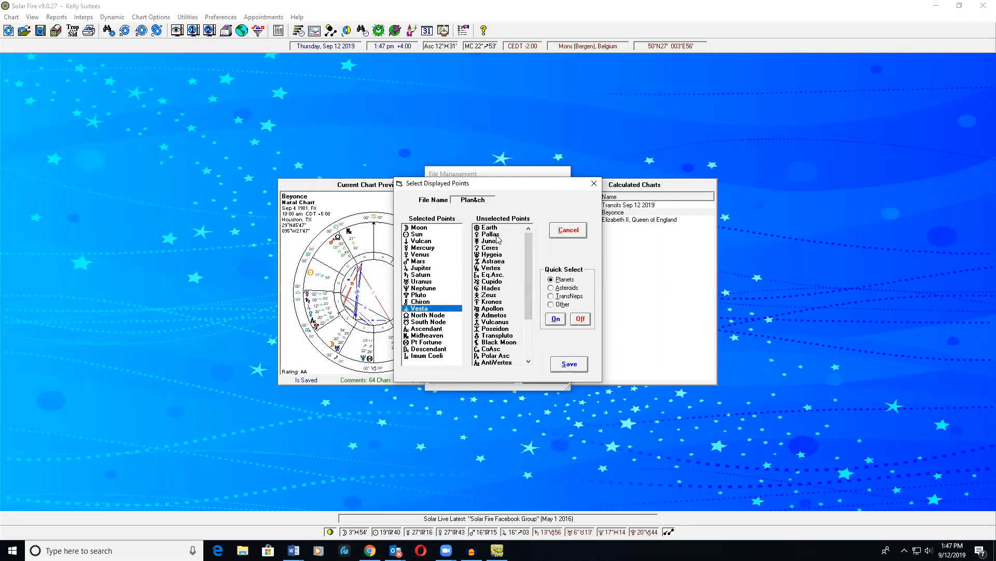
double_click(497, 236)
double_click(497, 236)
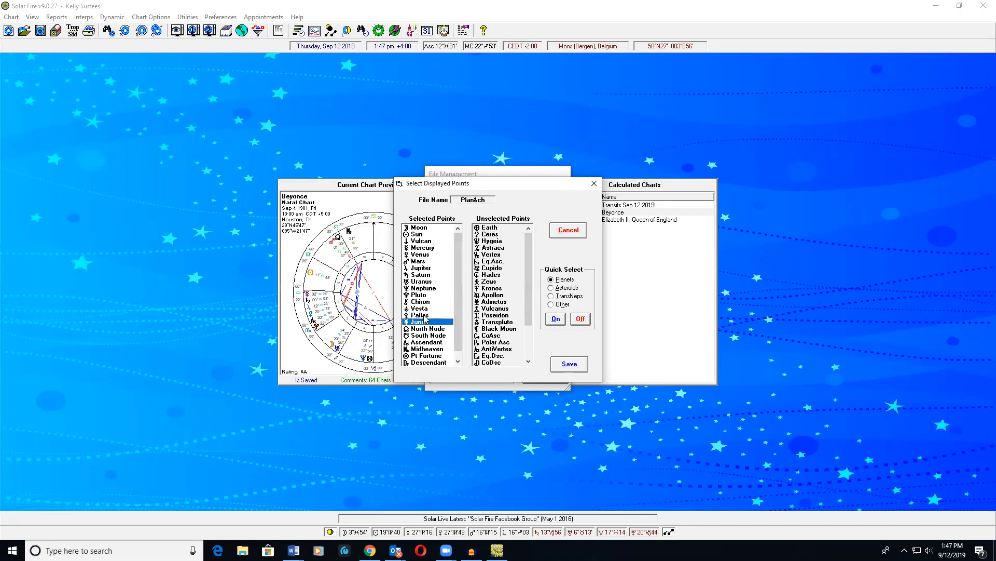
double_click(424, 241)
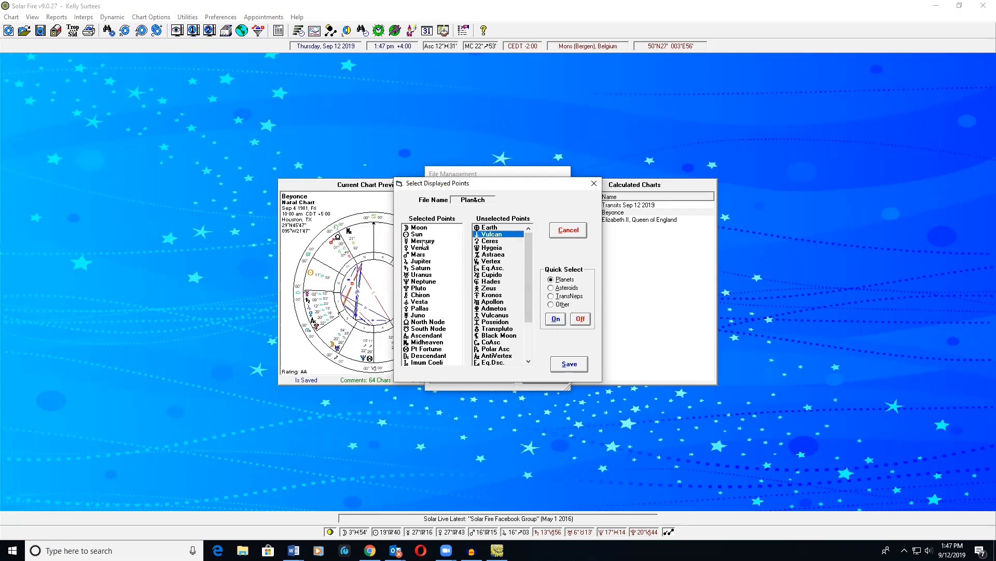
double_click(490, 240)
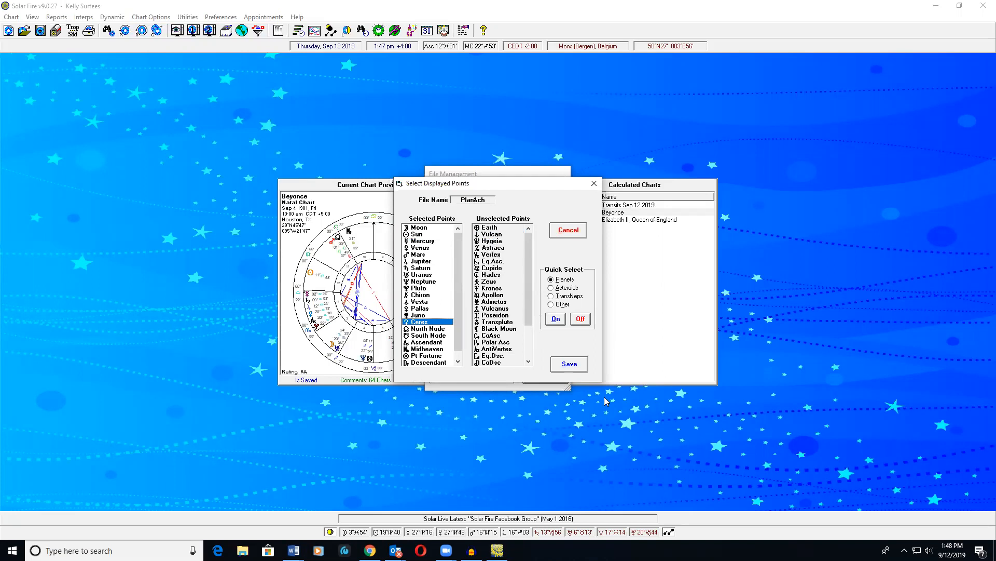
Step: Save and apply the edited displayed points, view the Beyonce chart full screen, and close it
left_click(577, 366)
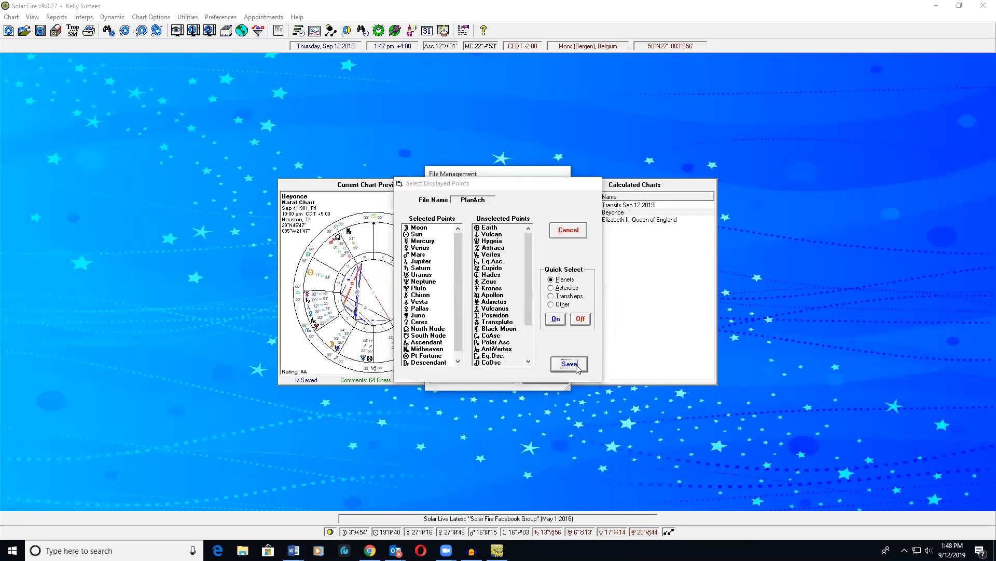
left_click(545, 374)
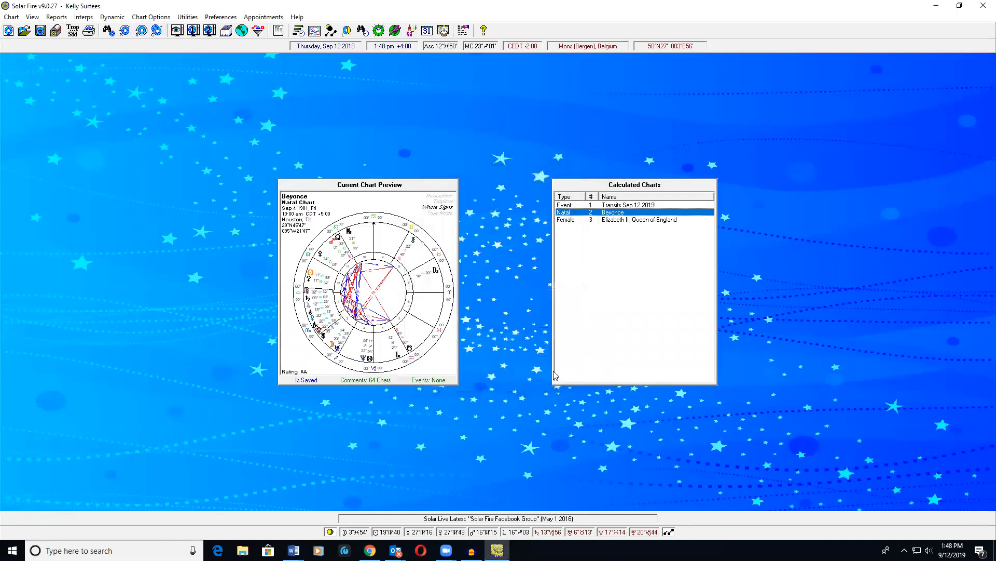
double_click(555, 375)
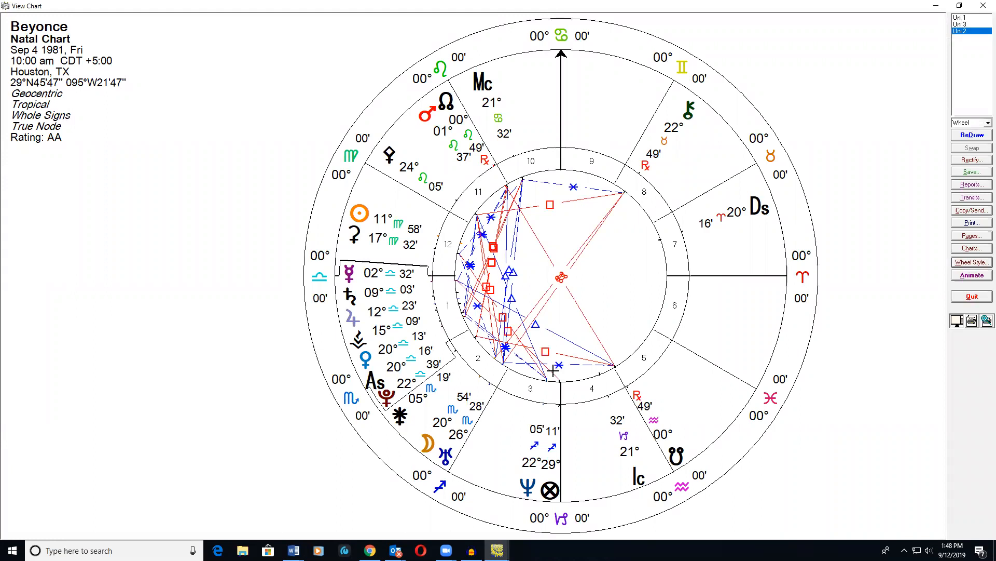
left_click(983, 7)
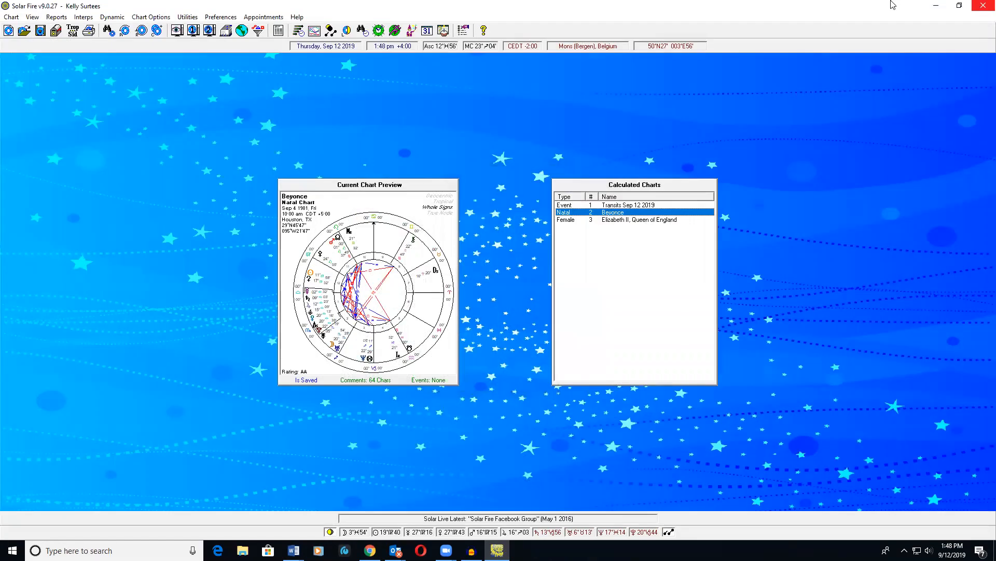
Step: Remove Chiron, Vesta, Pallas, Juno and Ceres from the Plan&ch displayed points, then save and apply the file
left_click(153, 18)
left_click(167, 30)
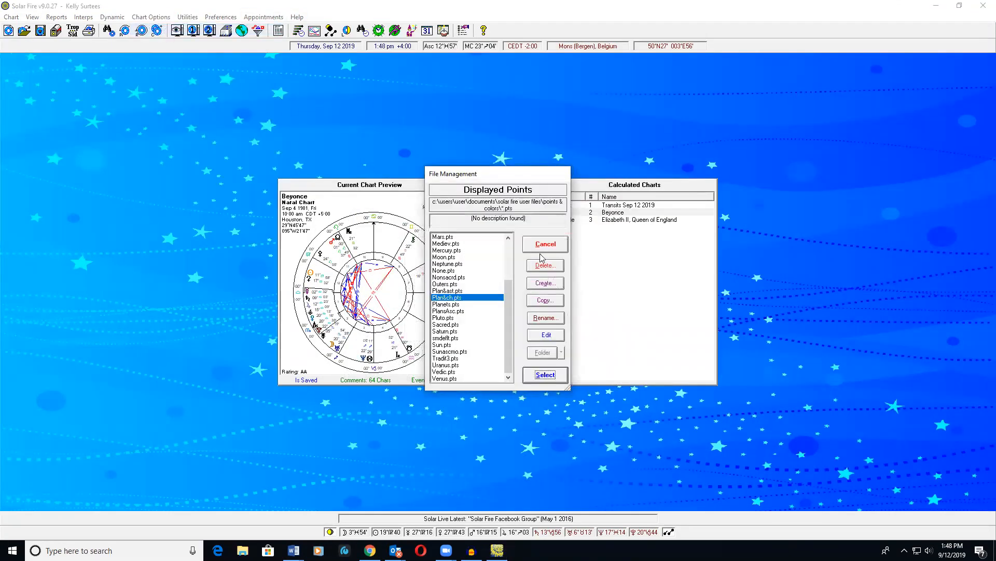
left_click(546, 335)
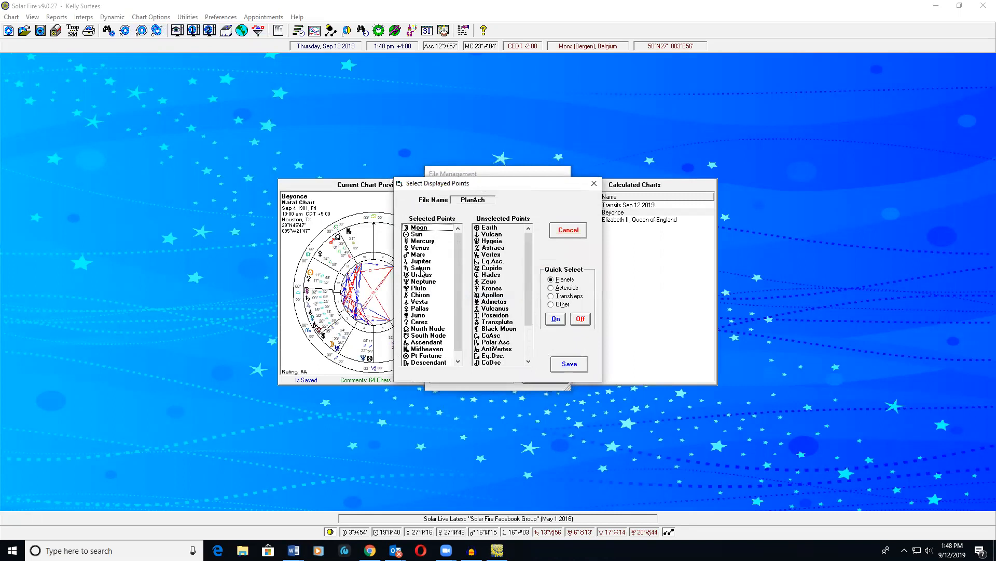
double_click(421, 295)
double_click(422, 295)
left_click(422, 295)
double_click(421, 295)
double_click(420, 295)
double_click(420, 295)
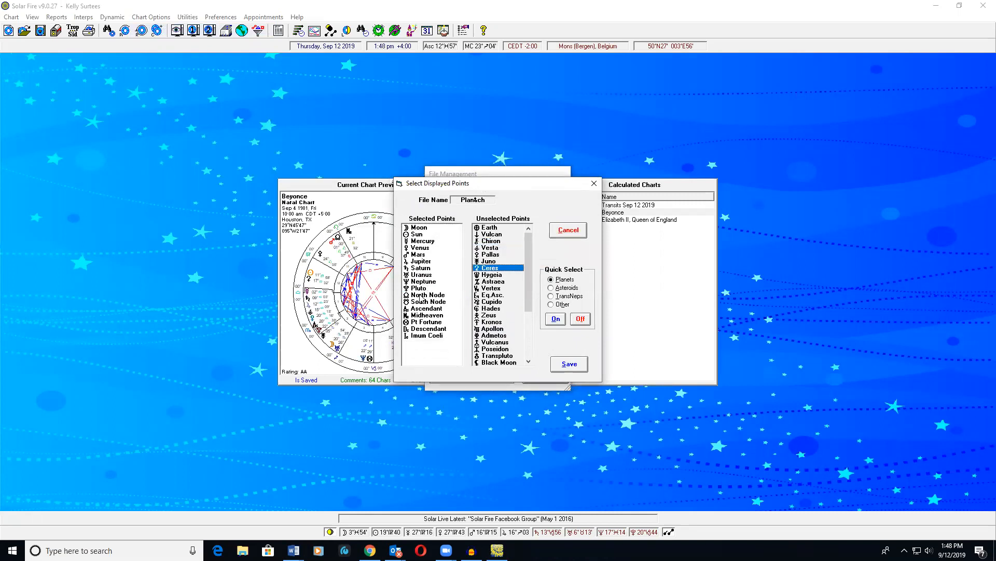
left_click(571, 362)
left_click(548, 378)
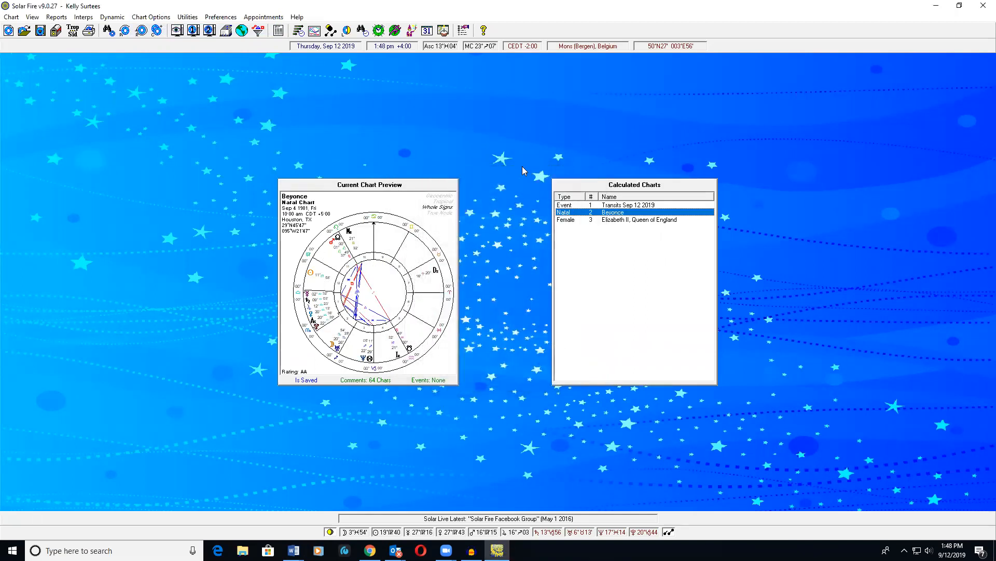
Step: Take the South Node out of the Plan&ch displayed points, add it back, and save and apply the file
left_click(151, 17)
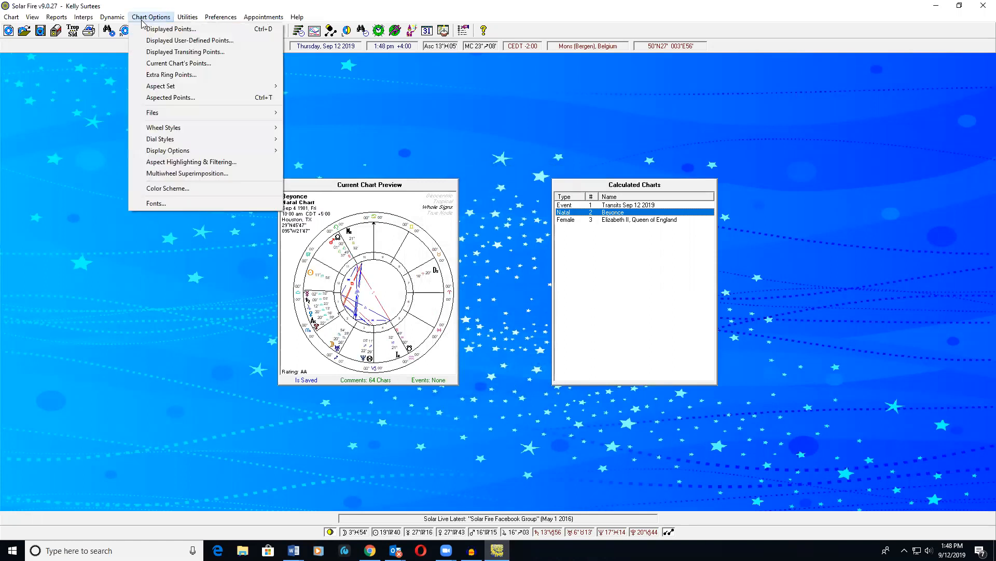
mouse_move(152, 87)
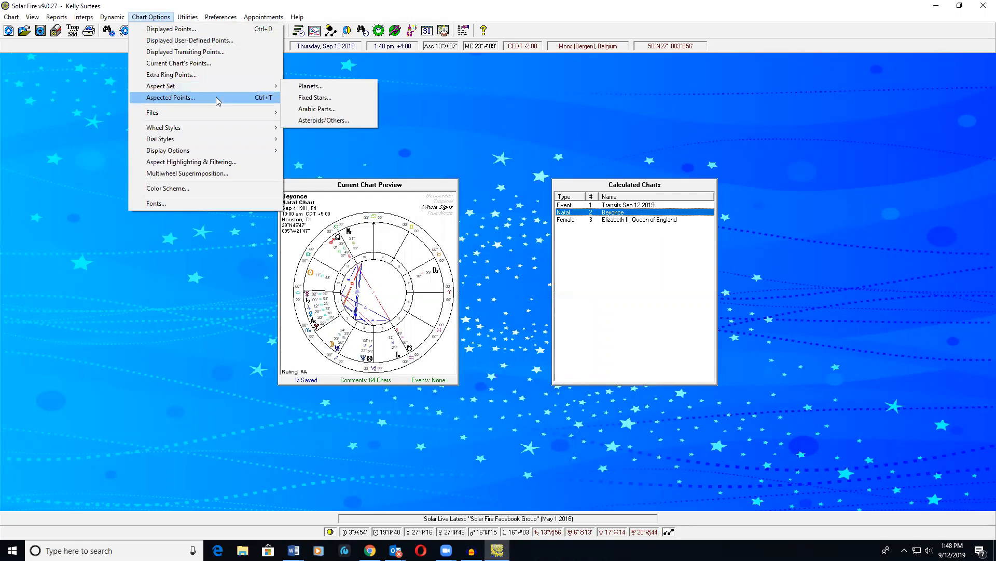
left_click(231, 29)
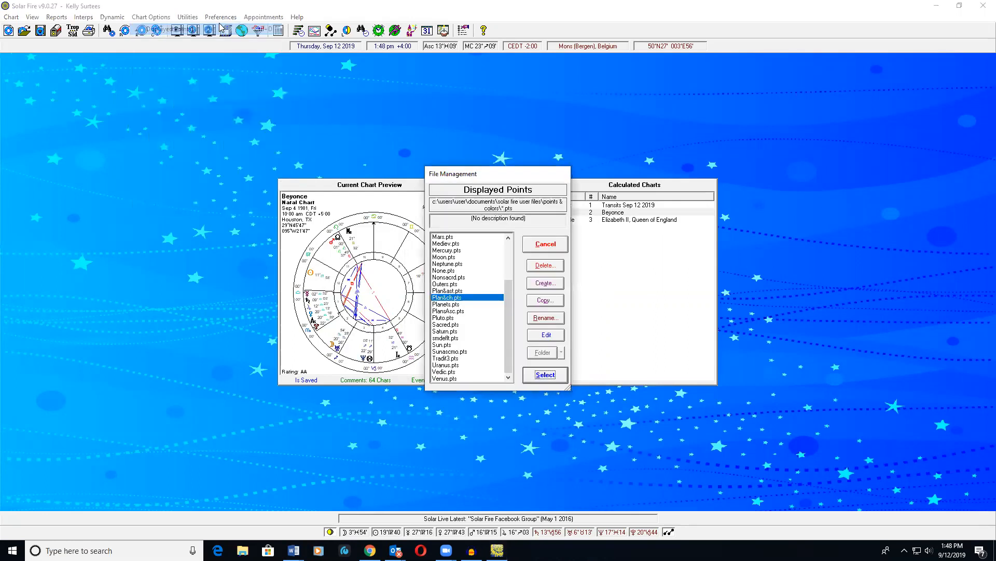
left_click(562, 337)
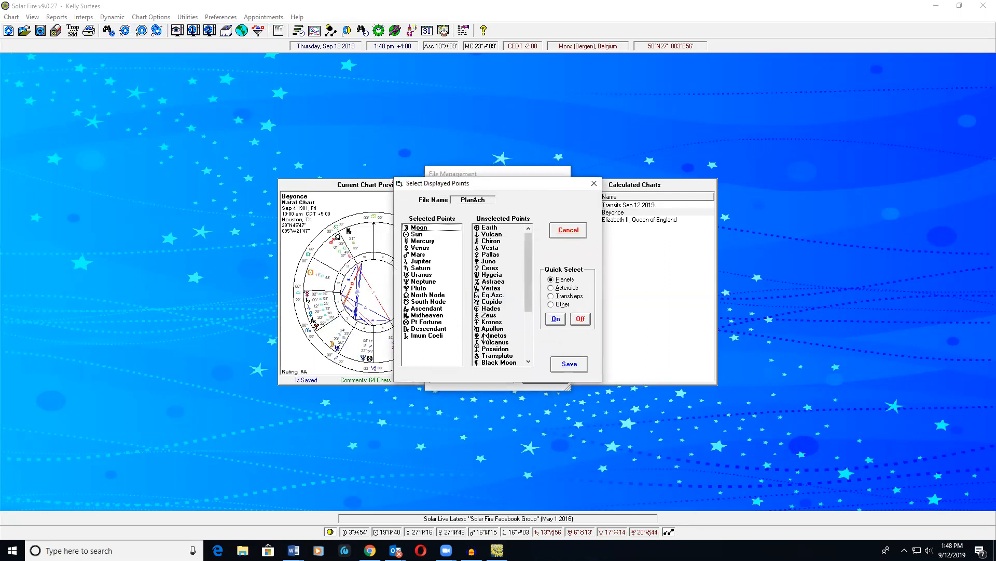
double_click(437, 302)
double_click(478, 288)
double_click(478, 288)
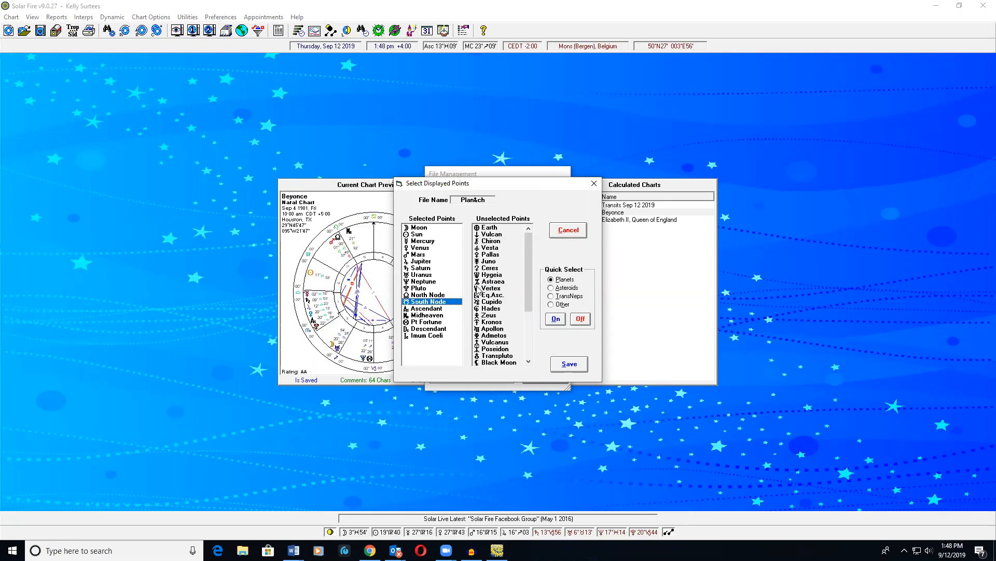
left_click(565, 364)
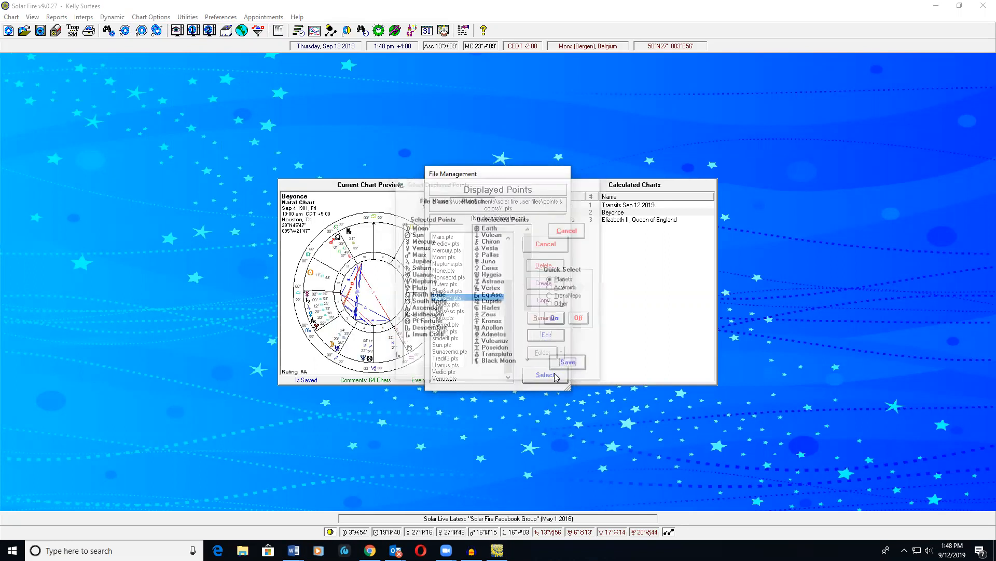
left_click(547, 373)
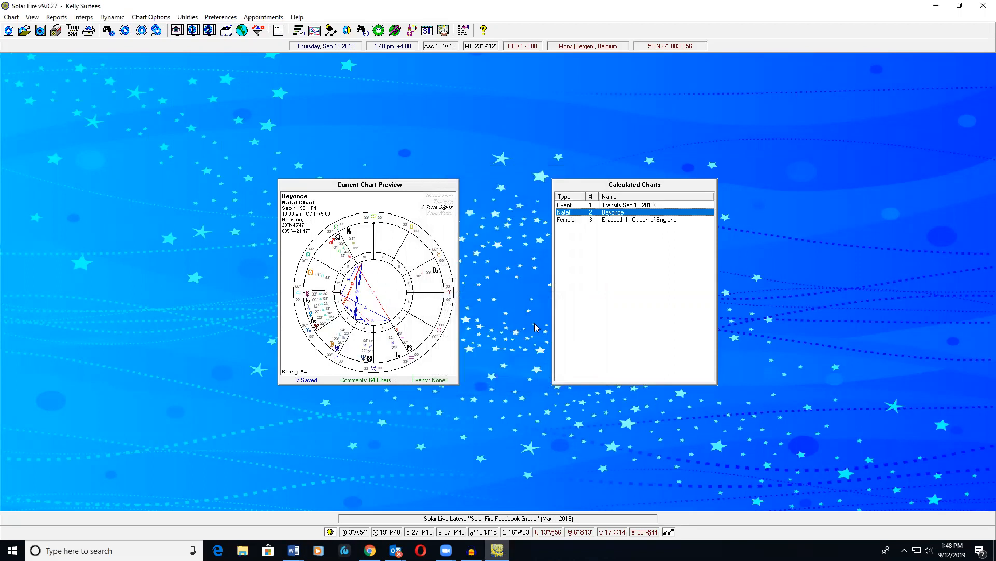
Step: Open the Standard aspect set for planets for editing
left_click(158, 19)
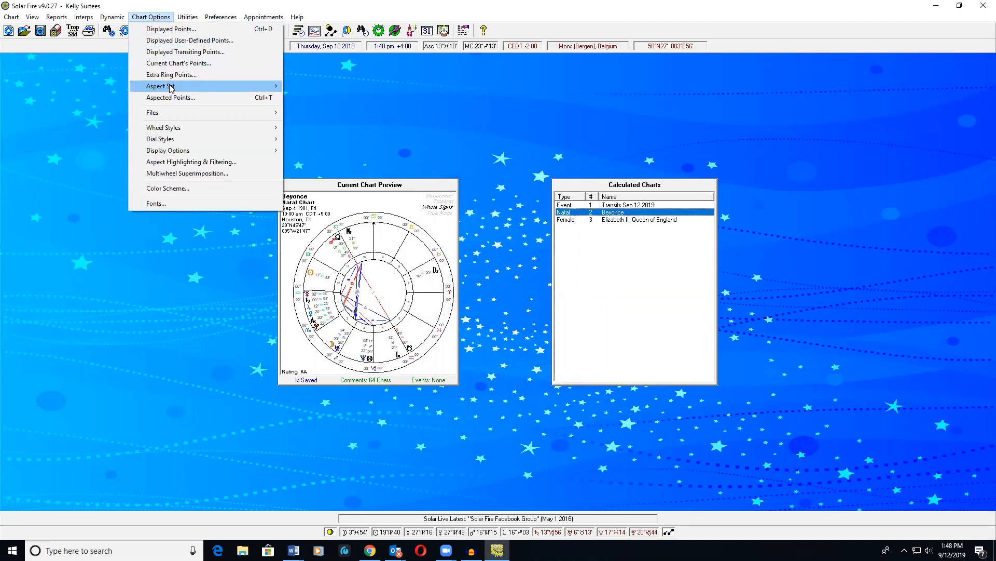
mouse_move(171, 89)
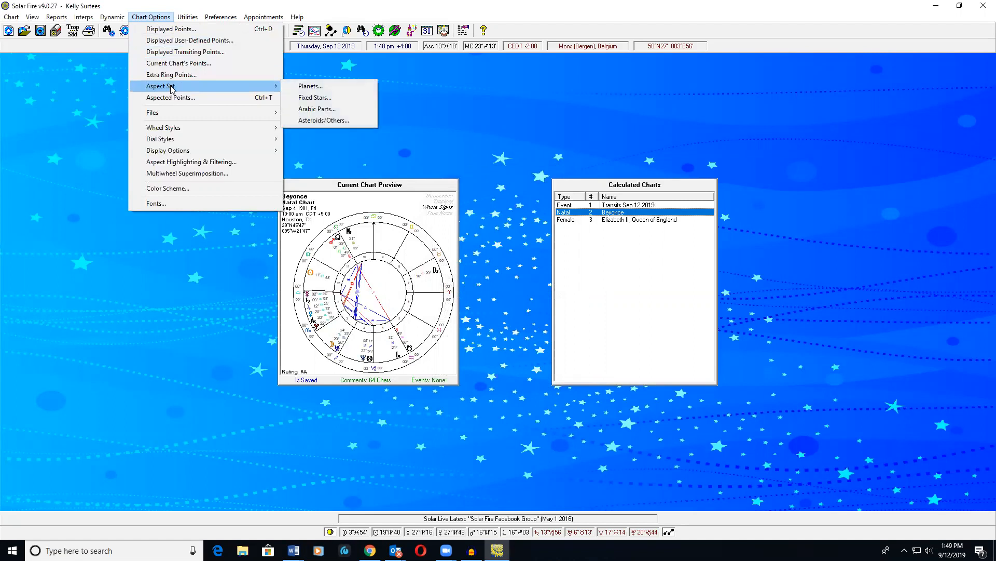
left_click(333, 91)
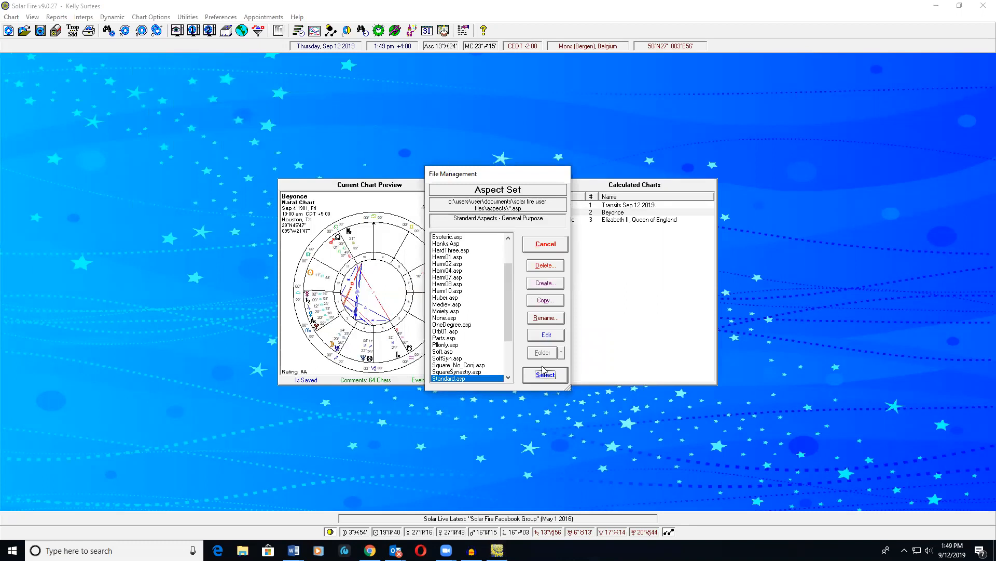
left_click_drag(509, 288, 508, 333)
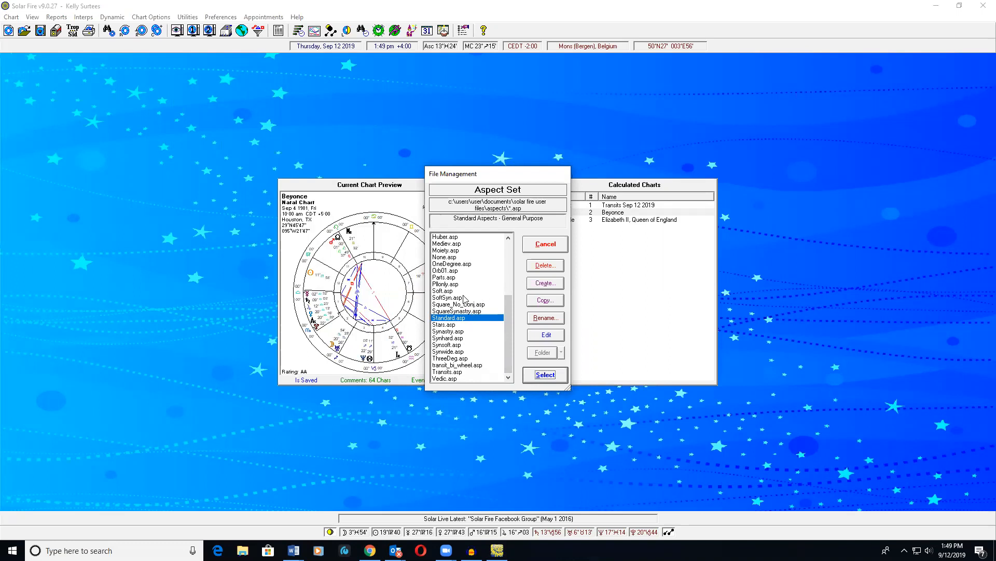
left_click(546, 336)
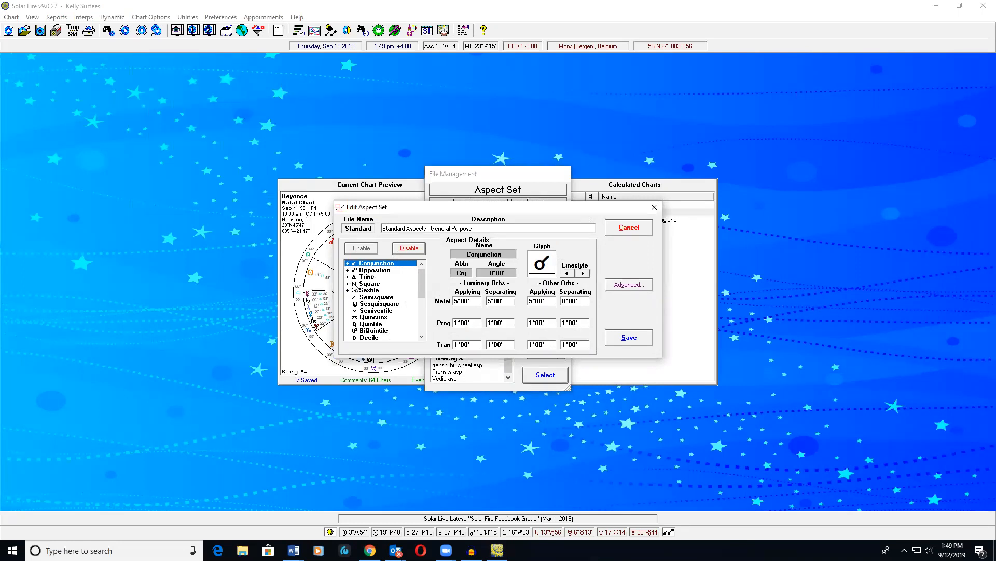
Step: Enable the Quincunx aspect in the Standard aspect set and disable it again
left_click(370, 317)
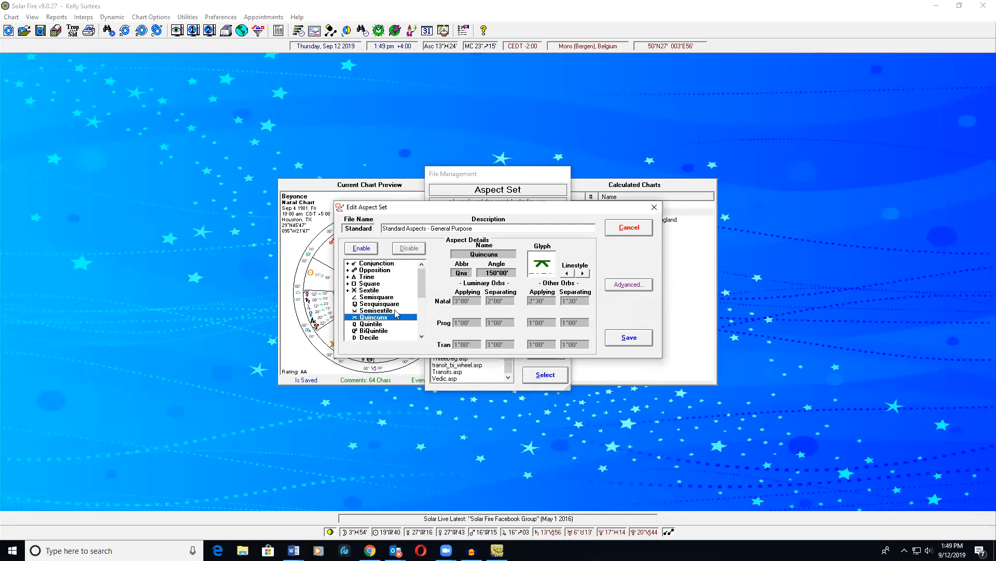
left_click(361, 248)
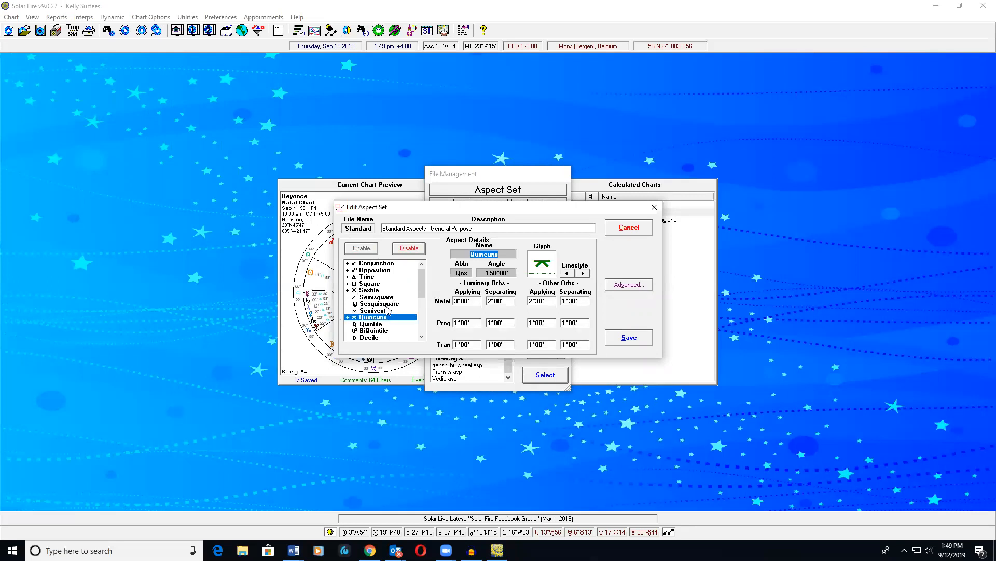
left_click(387, 323)
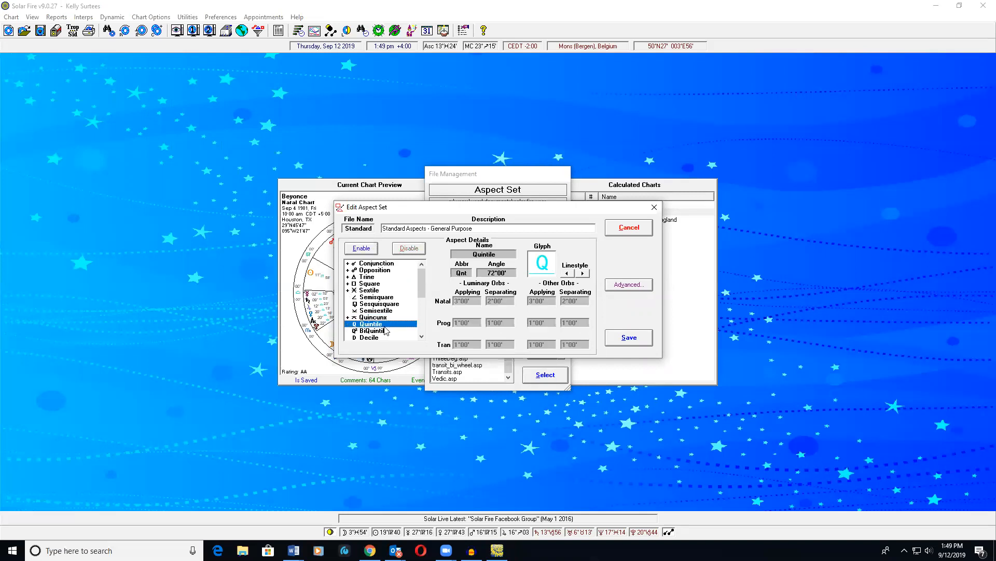
left_click(385, 317)
left_click(408, 248)
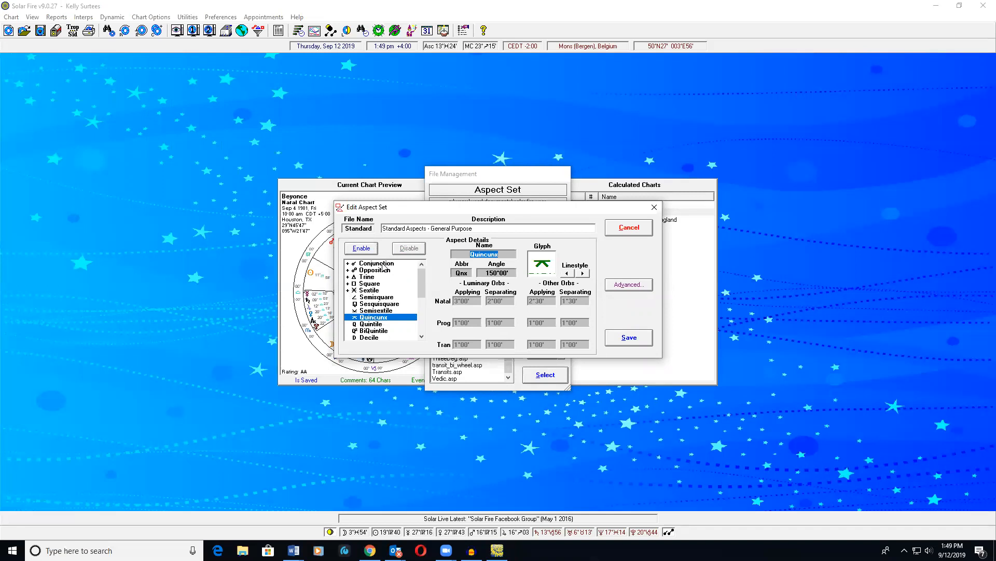
Step: Examine the Conjunction's natal, progressed and transit orbs, applying and separating, for luminaries and other points
left_click(383, 265)
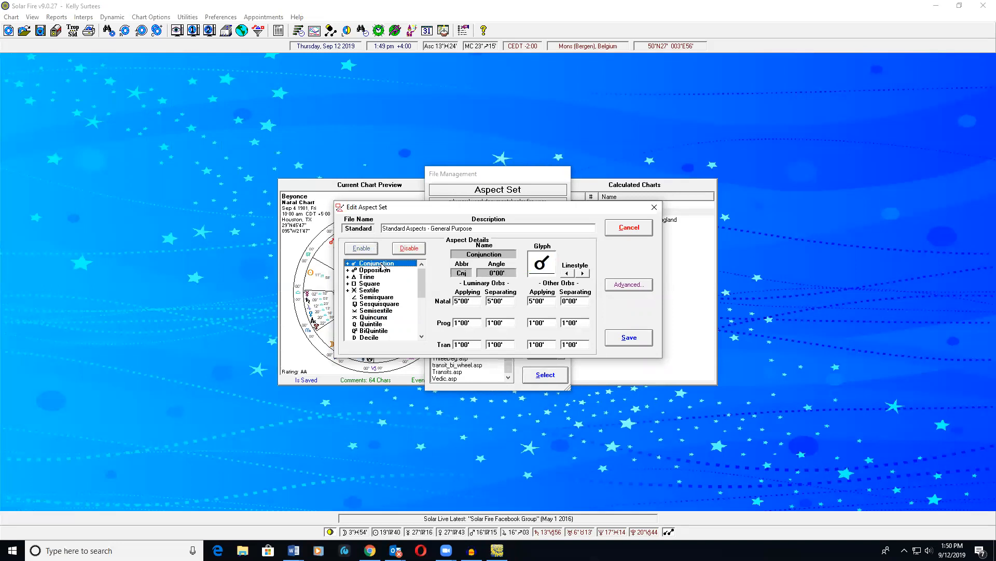
double_click(474, 300)
double_click(511, 301)
left_click(477, 302)
left_click(483, 322)
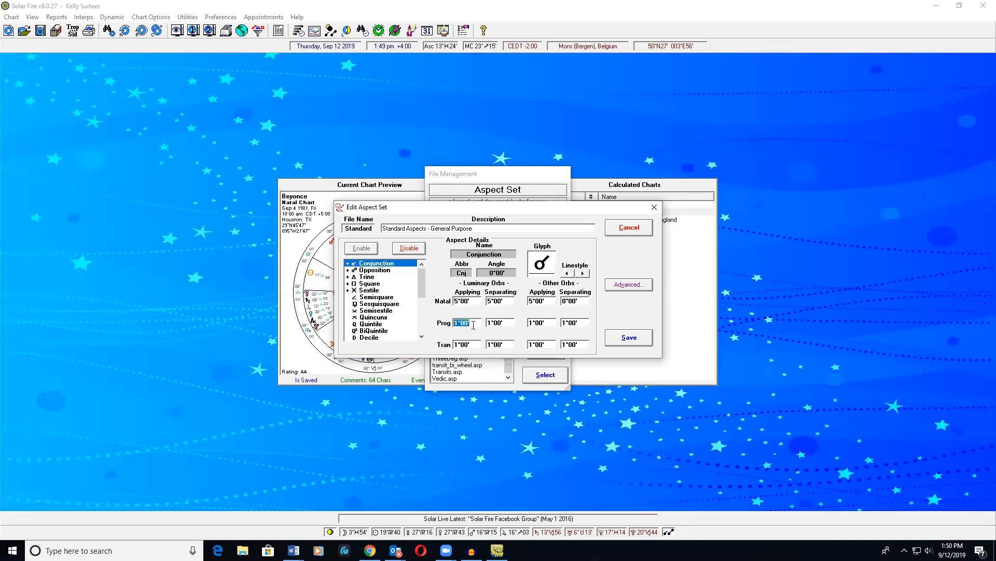
left_click(508, 323)
left_click(480, 323)
left_click(481, 323)
left_click(489, 321)
left_click(489, 321)
left_click(469, 342)
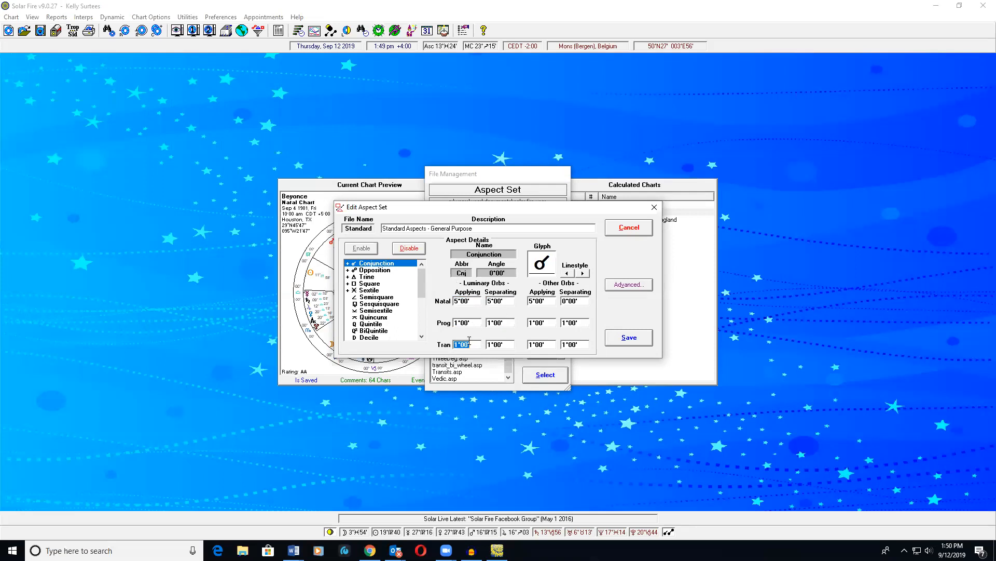
left_click(512, 342)
left_click(550, 301)
left_click(583, 302)
Step: Check the Trine's natal orbs for luminaries and other points, and save and apply the Standard aspect set
left_click(384, 276)
left_click(461, 301)
left_click(508, 301)
left_click(532, 302)
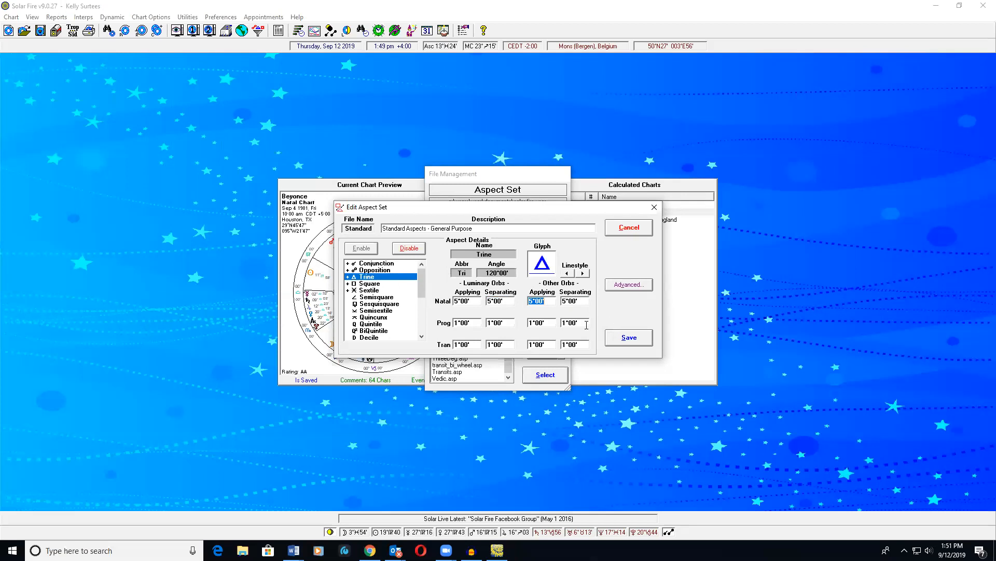
left_click(645, 343)
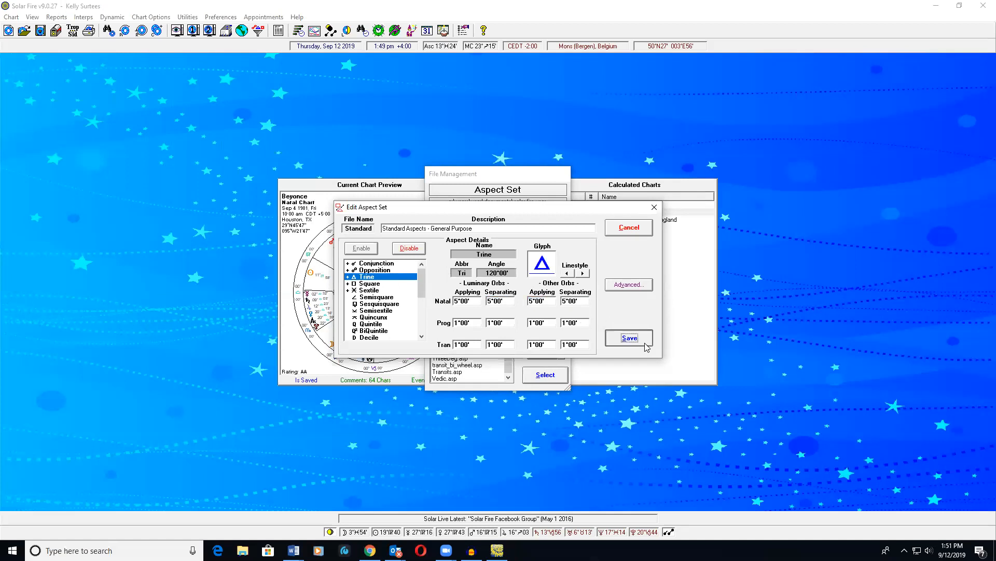
left_click(544, 383)
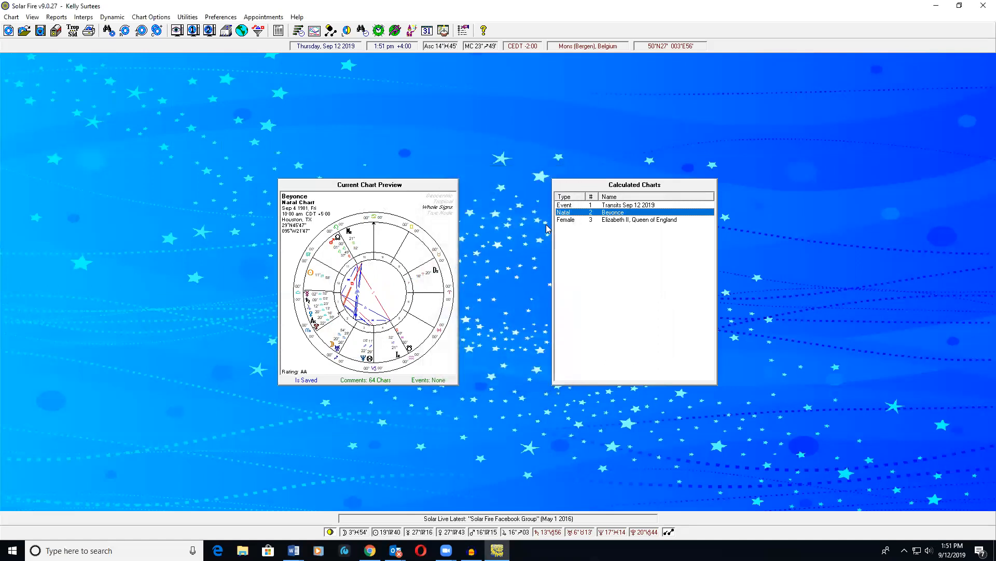
Step: Apply the None aspect set for planets, view the Beyonce chart full screen, and close it
left_click(151, 17)
left_click(303, 89)
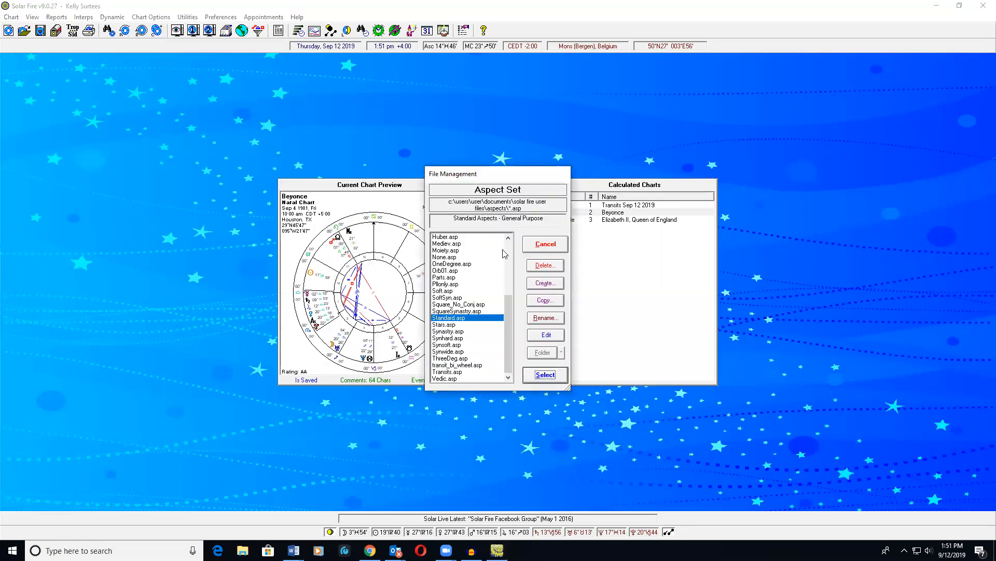
left_click(445, 257)
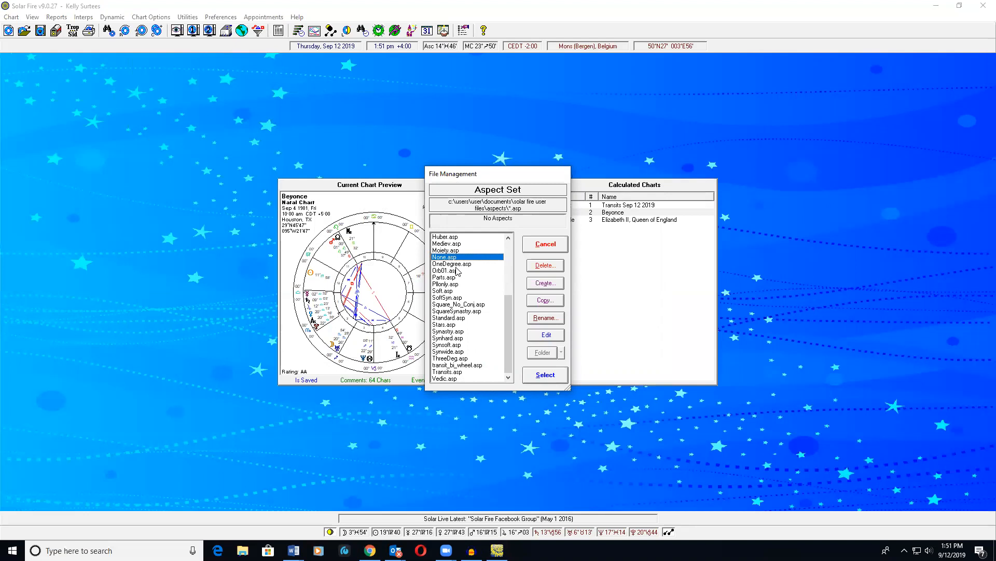
left_click(541, 382)
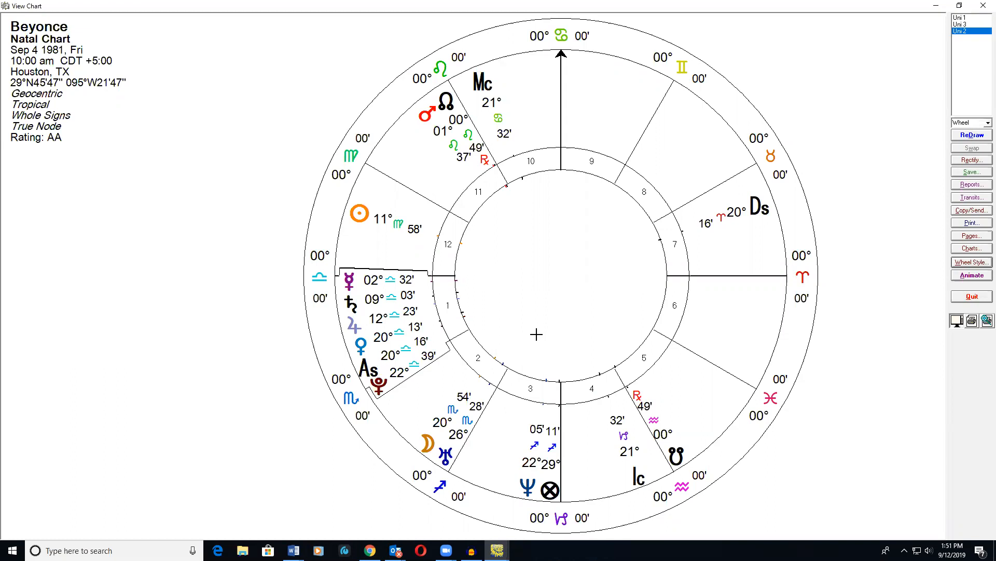
left_click(983, 5)
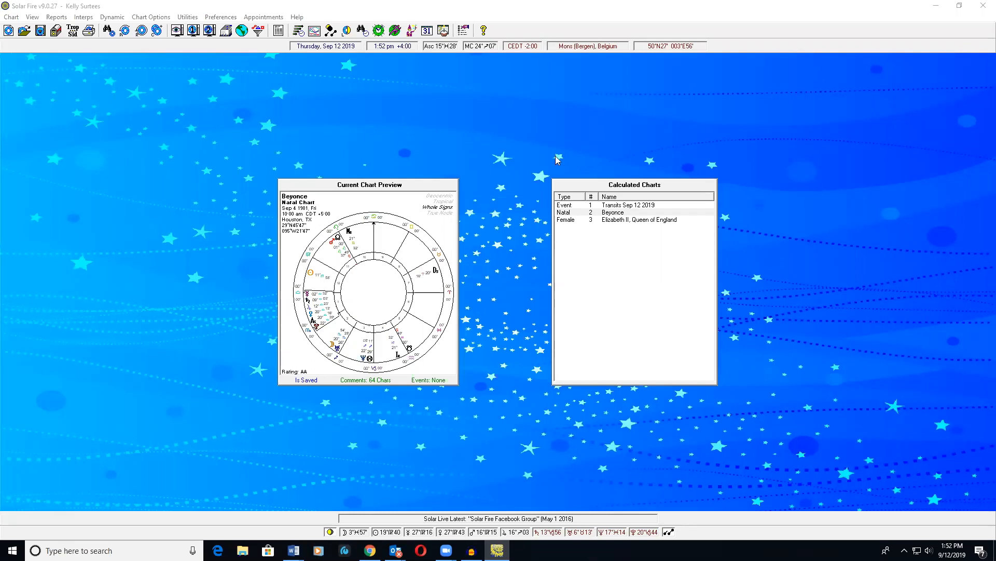
Step: Reapply the Standard aspect set for planets
left_click(151, 17)
mouse_move(240, 88)
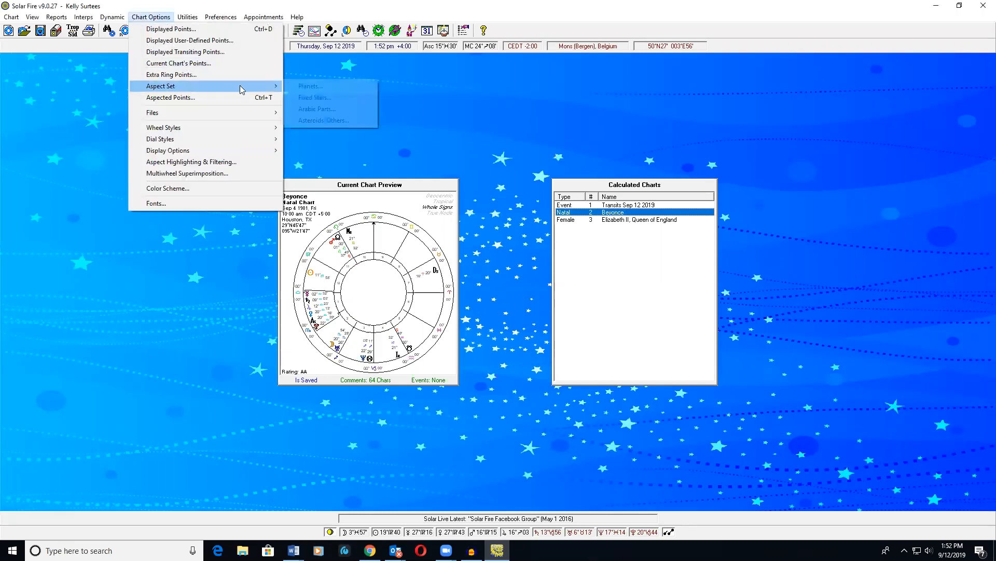
left_click(310, 86)
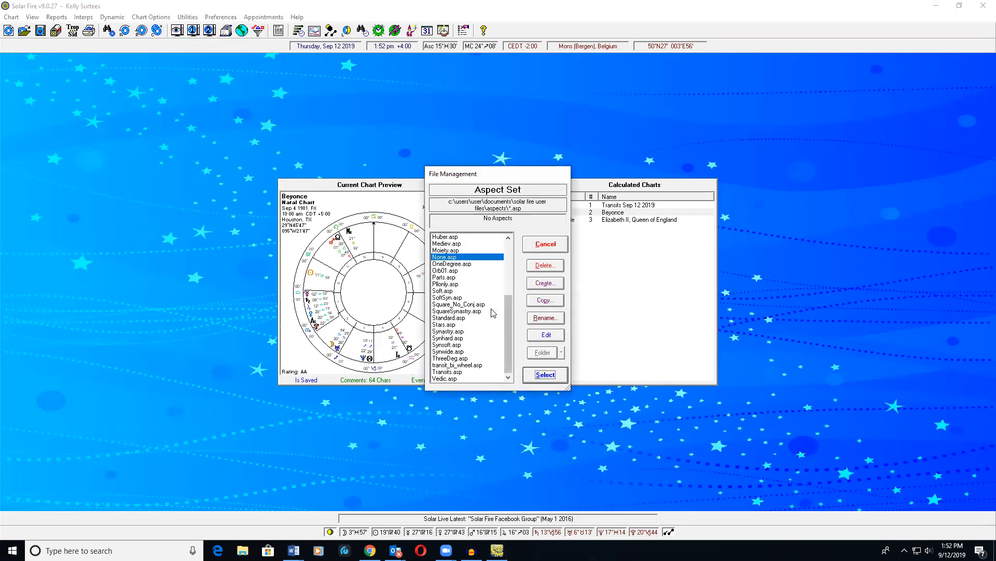
left_click(462, 318)
left_click(556, 377)
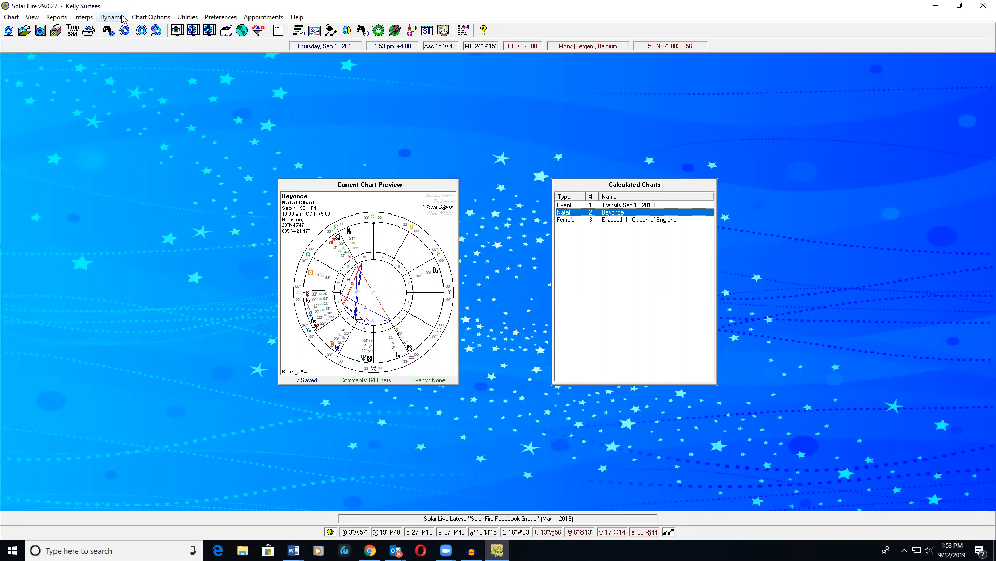
Step: Animate a biwheel of the Beyonce natal chart with current transits and maximize its window
left_click(123, 18)
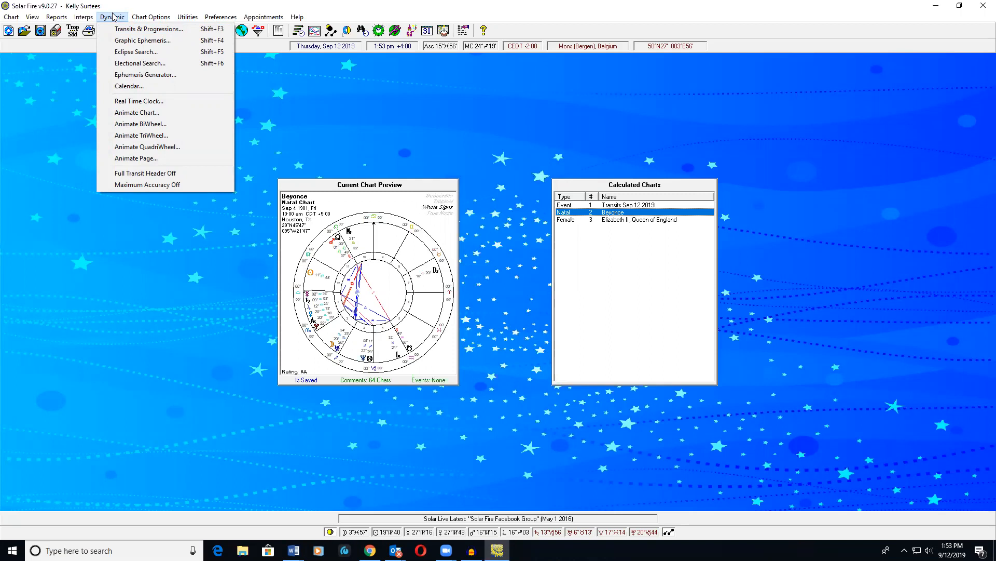
left_click(134, 126)
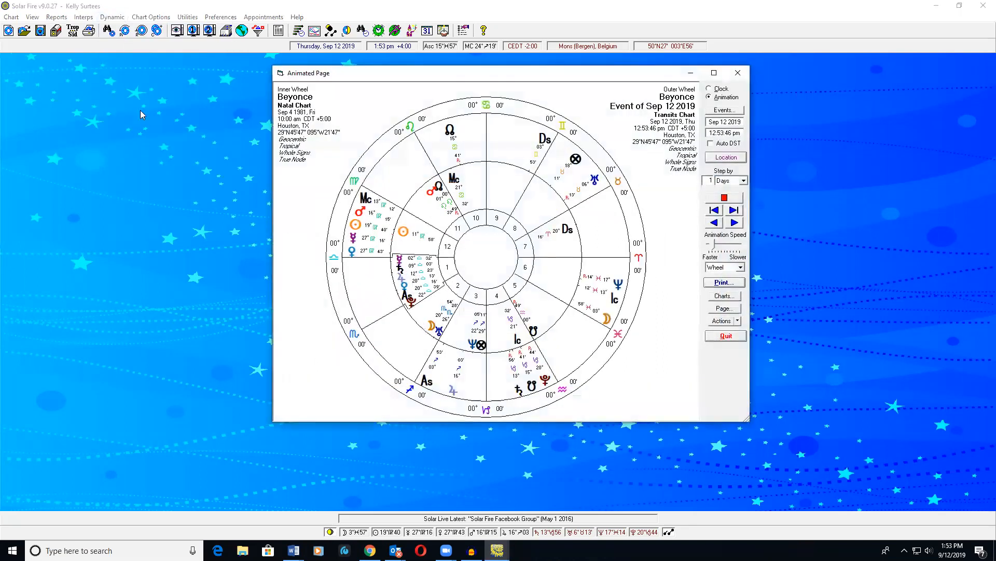
left_click(712, 73)
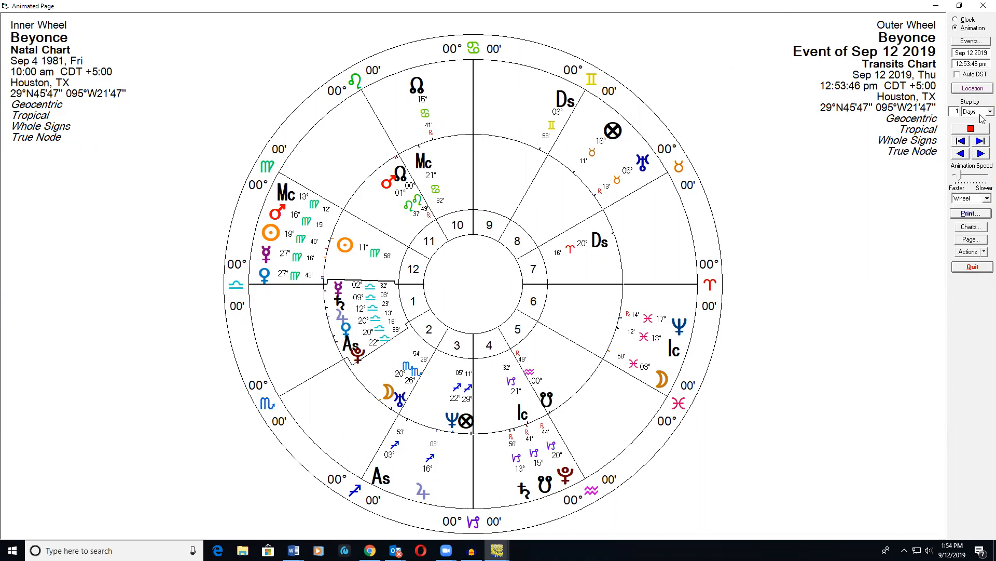
Step: Try Hours, Months and Years as the step unit of the animated biwheel
left_click(983, 112)
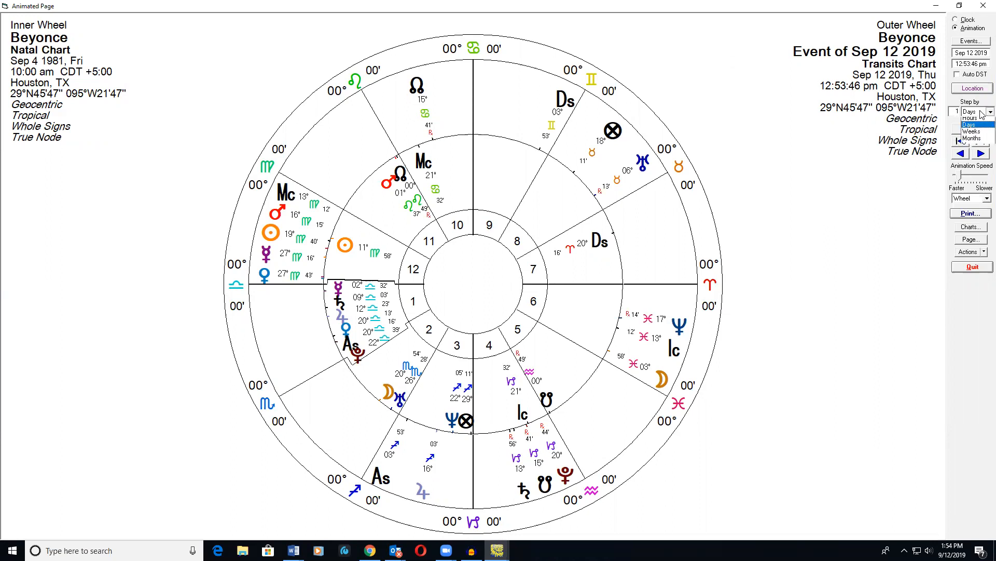
key("Up")
key("Up")
key("Return")
key("F4")
left_click(976, 141)
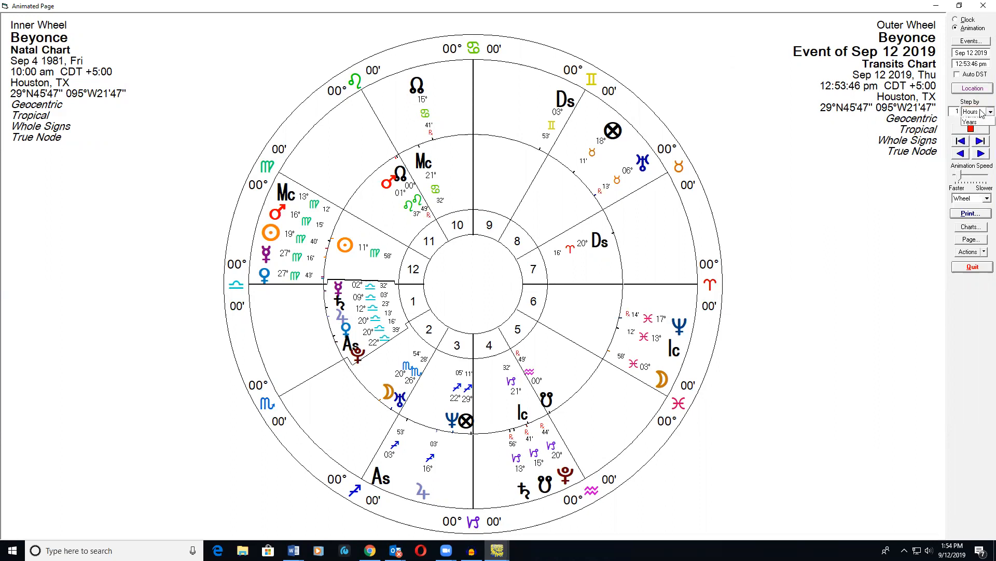
key("F4")
key("Down")
key("Return")
key("F4")
left_click(981, 155)
key("F4")
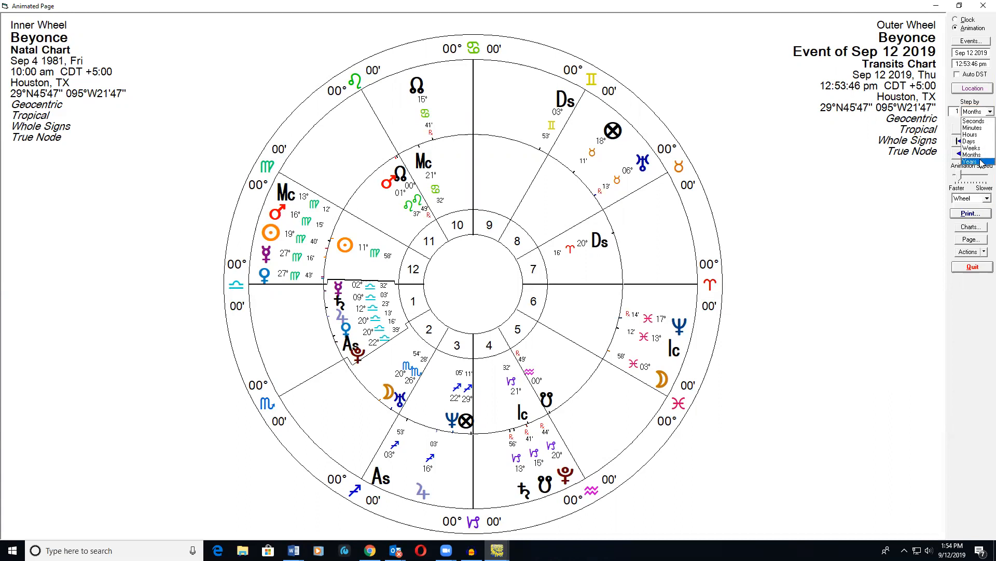
left_click(980, 162)
Step: Set the animation step to 1 week and advance the outer transits chart five steps to Oct 17 2019
key("F4")
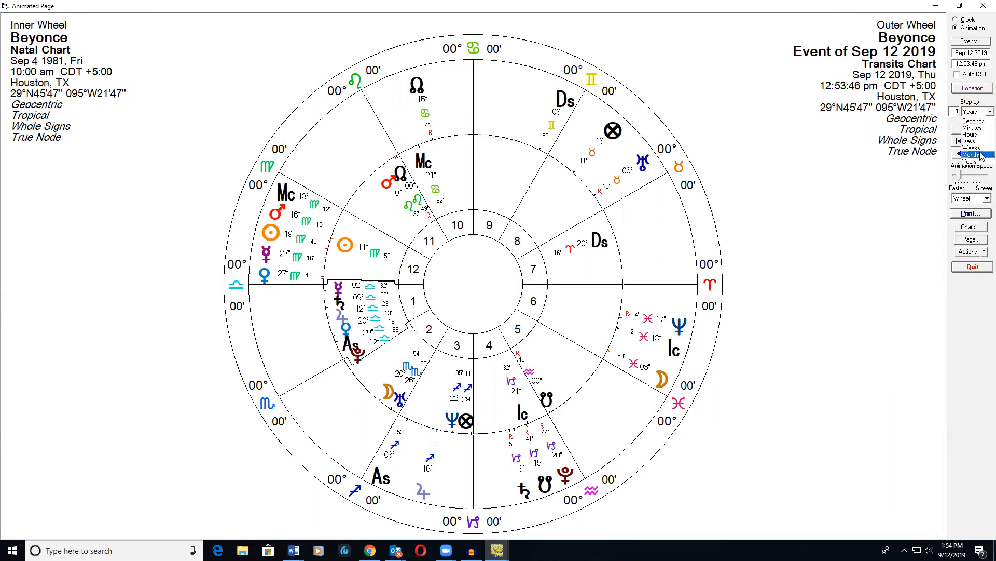
left_click(980, 148)
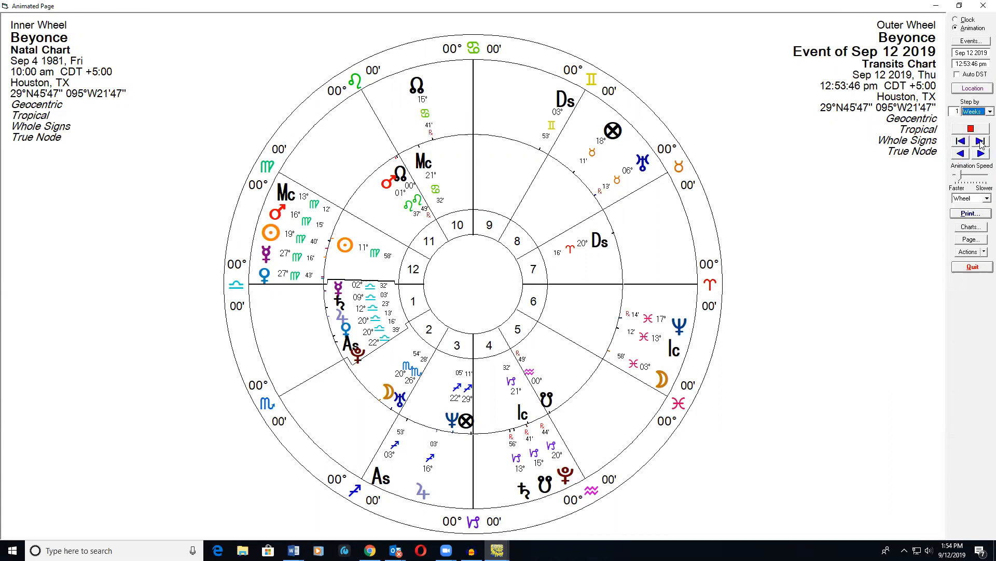
left_click(980, 141)
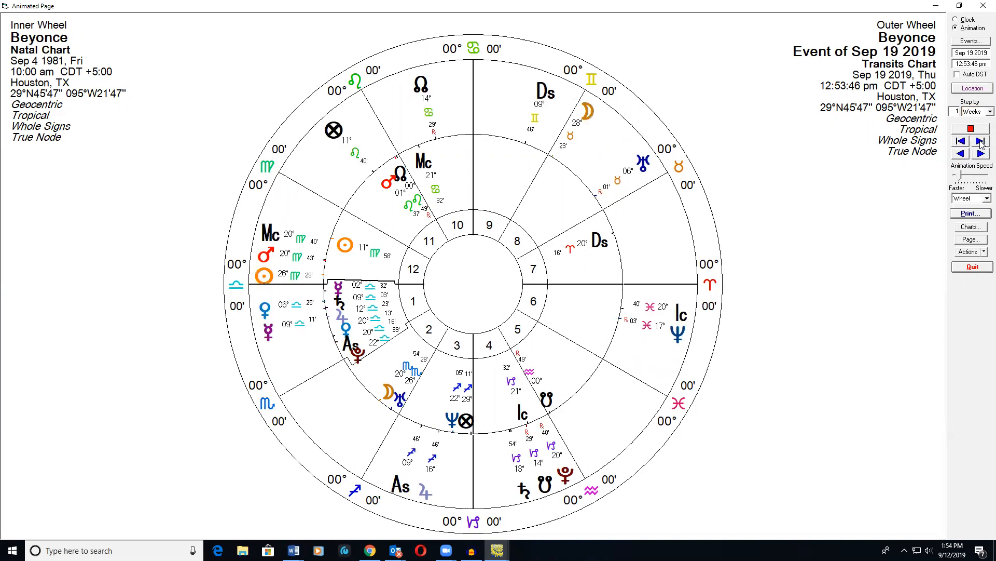
left_click(981, 141)
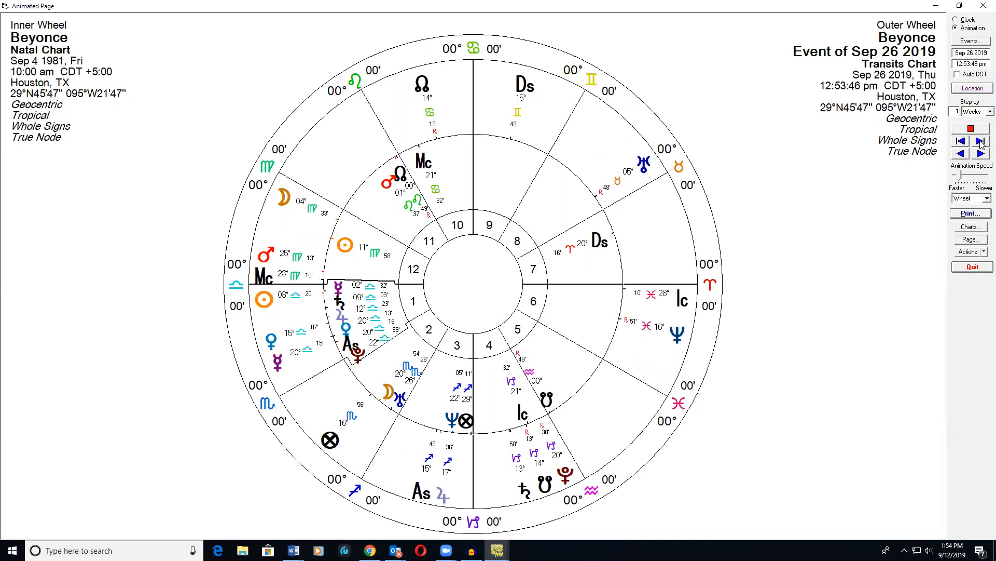
left_click(981, 141)
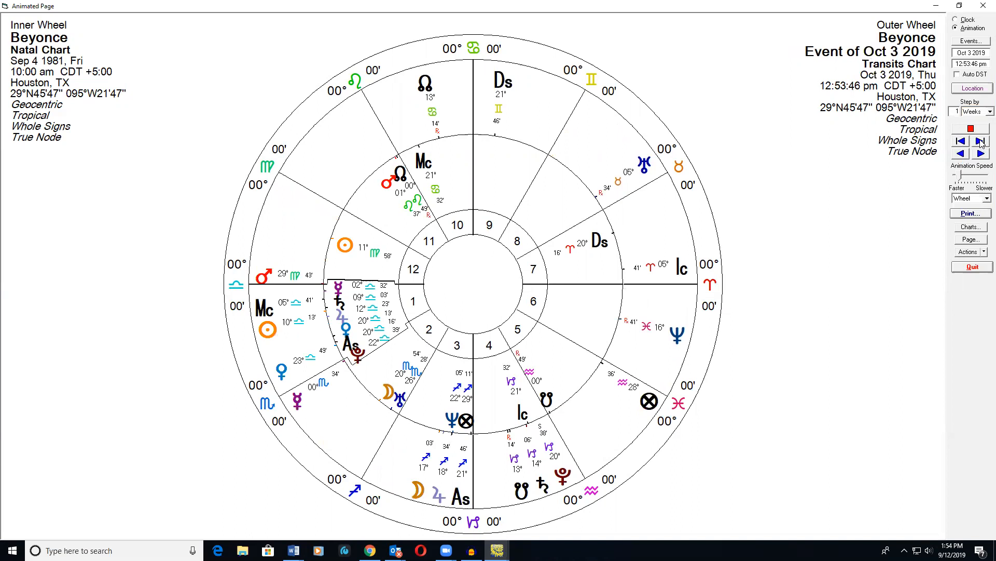
left_click(980, 141)
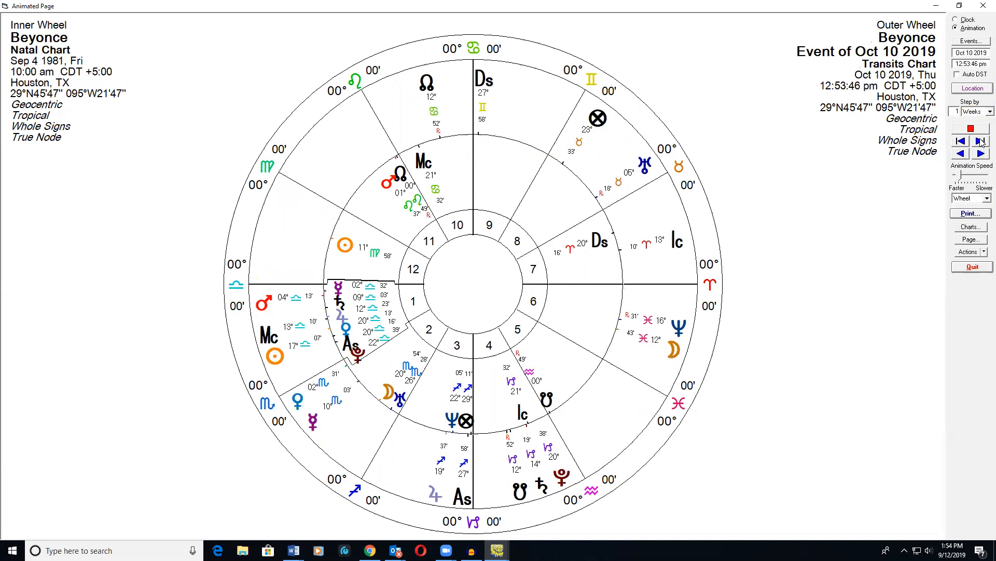
left_click(980, 141)
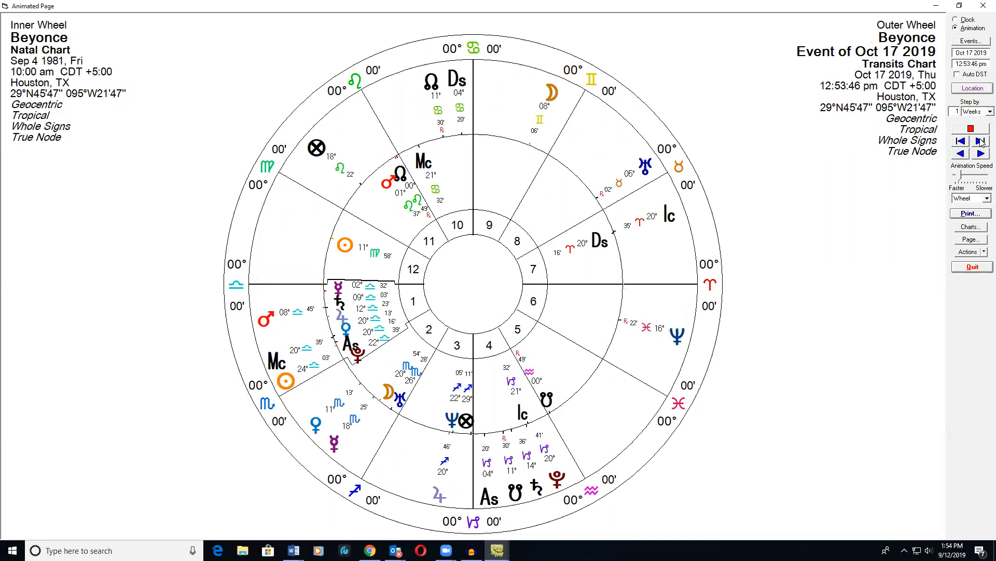
Step: Advance the outer transits chart two more weeks to Oct 31 2019 and play the animation forward continuously
left_click(981, 142)
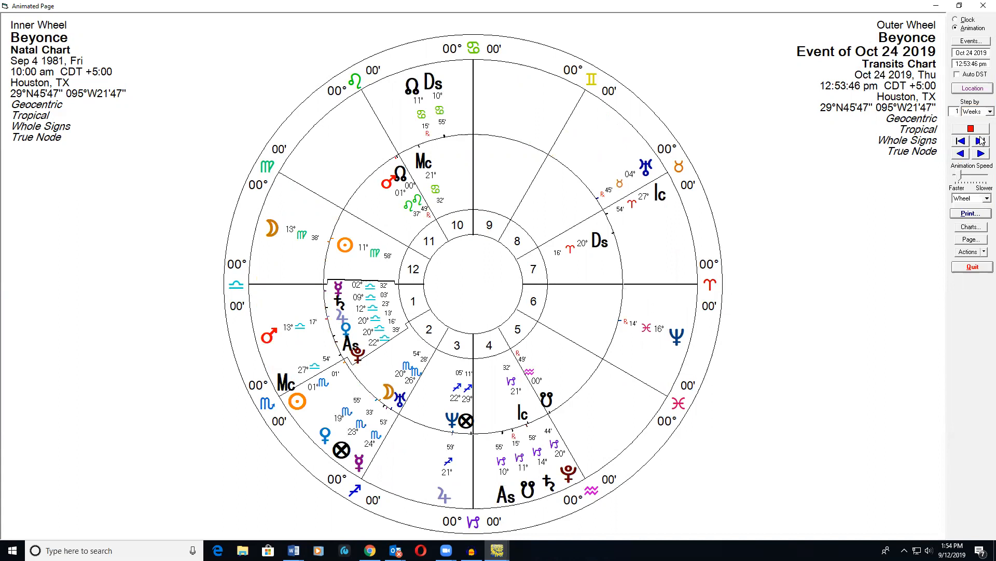
left_click(980, 141)
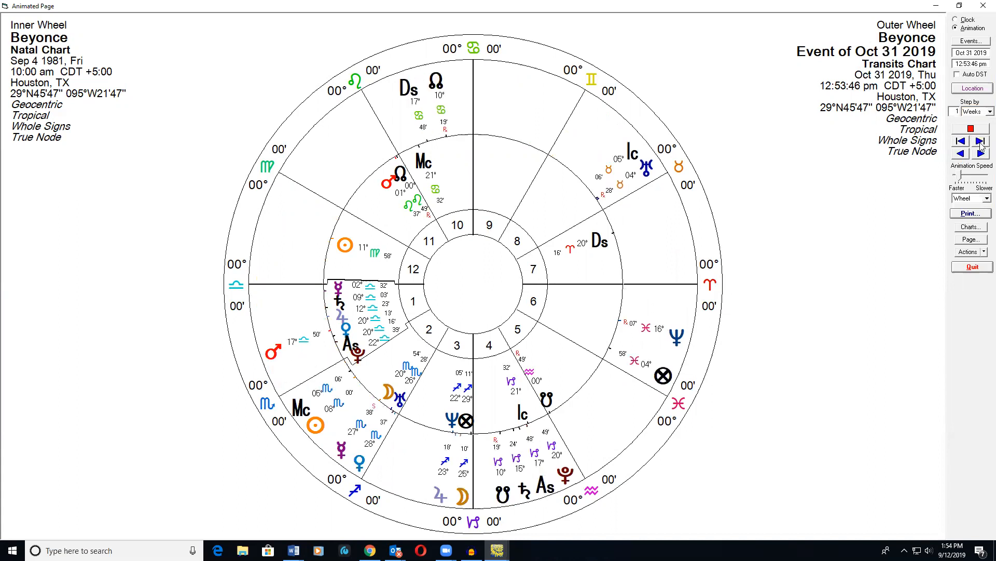
left_click(962, 178)
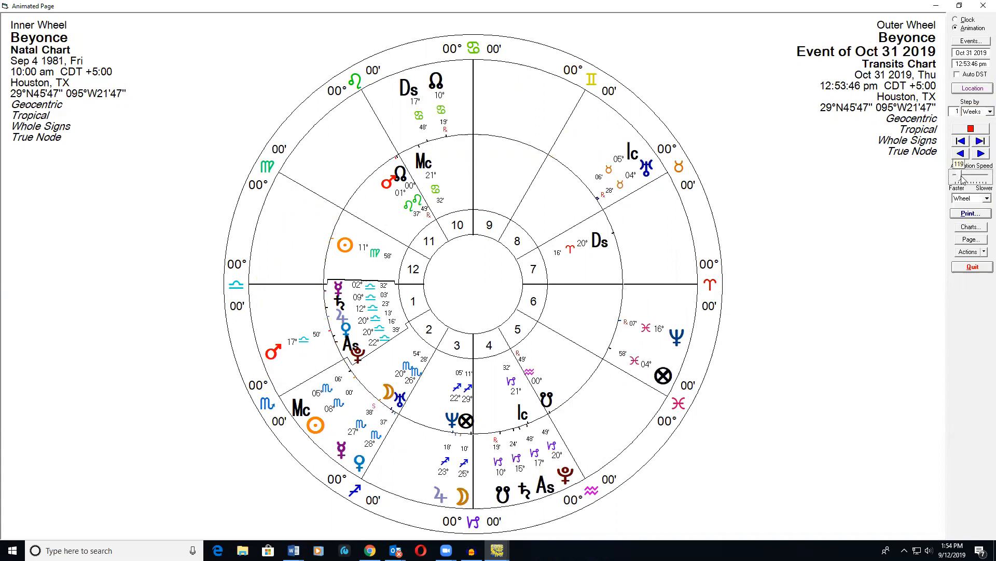
left_click(981, 154)
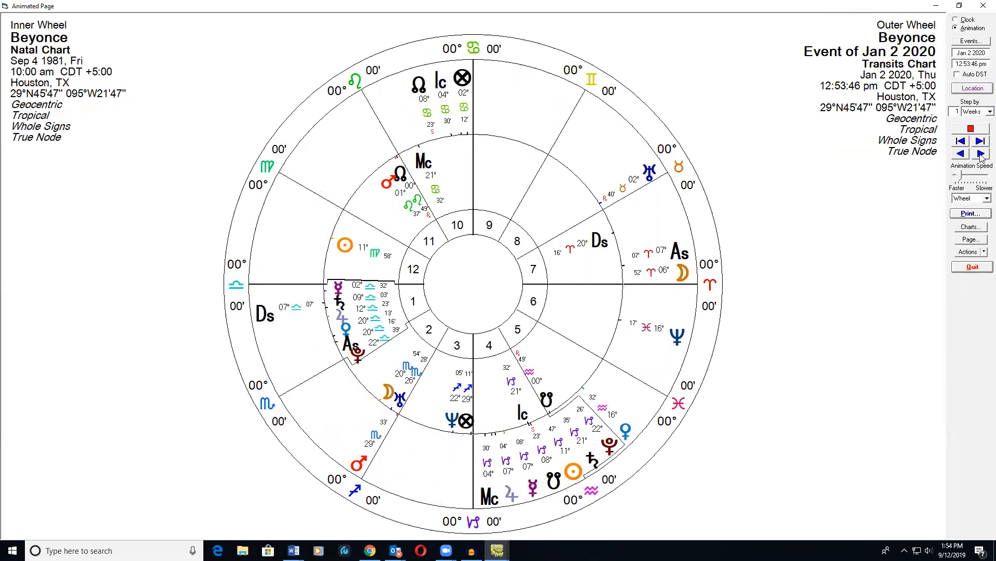
Step: Slow down the running animation, stop it at Jan 6 2022 and step the transits one week forward to Jan 13 2022
left_click(963, 177)
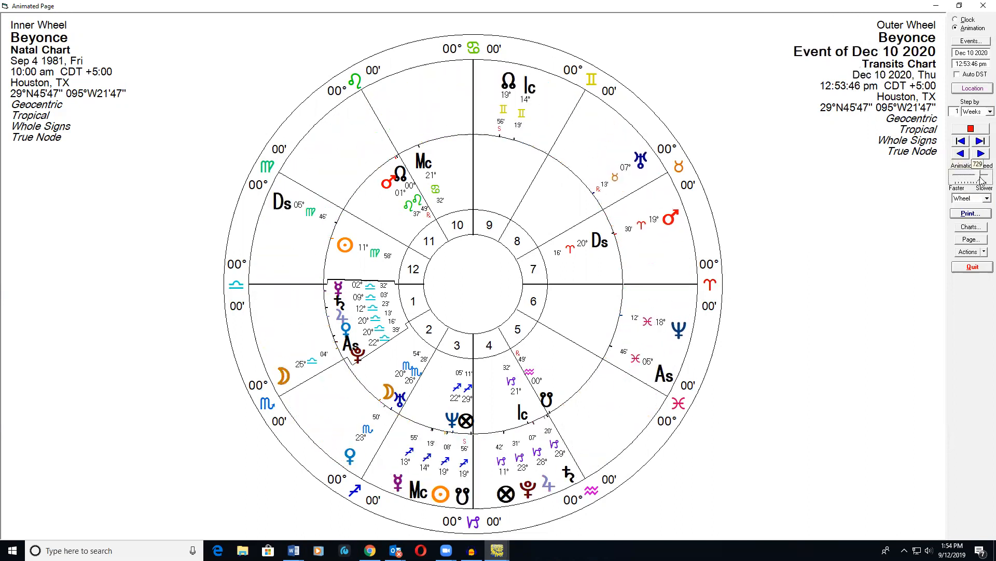
mouse_move(963, 177)
left_mouse_down()
mouse_move(982, 180)
mouse_move(970, 186)
left_mouse_up()
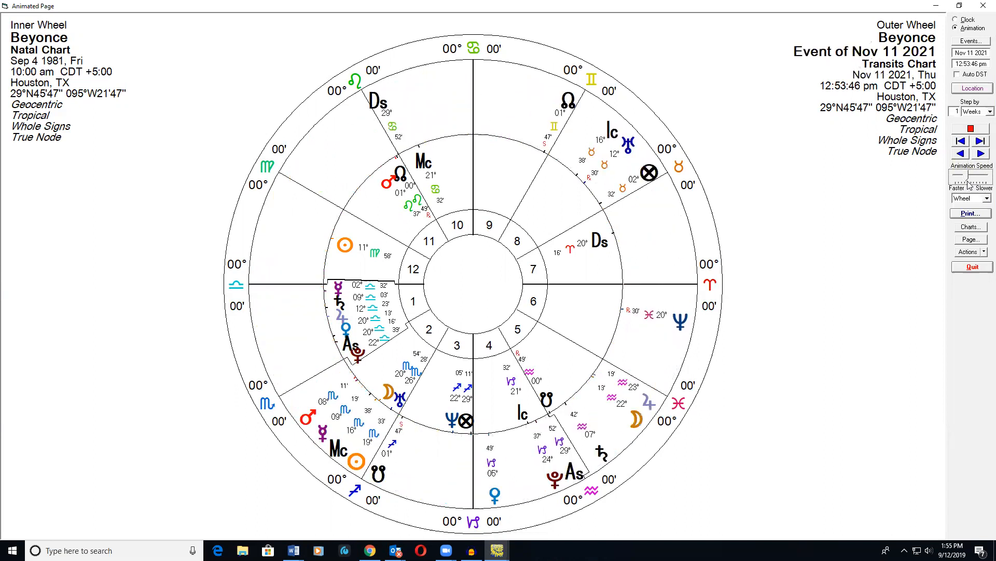
left_click(975, 130)
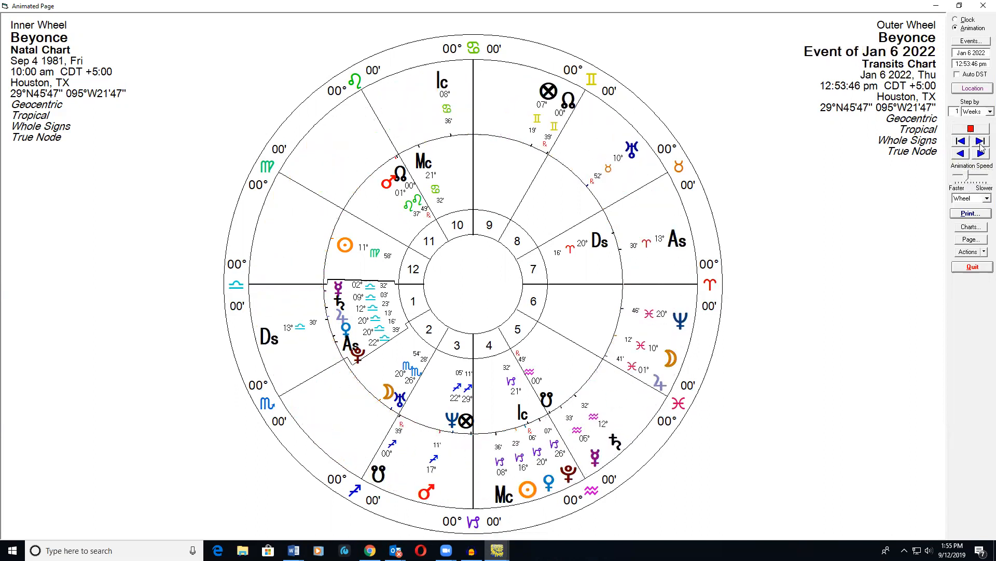
left_click(980, 141)
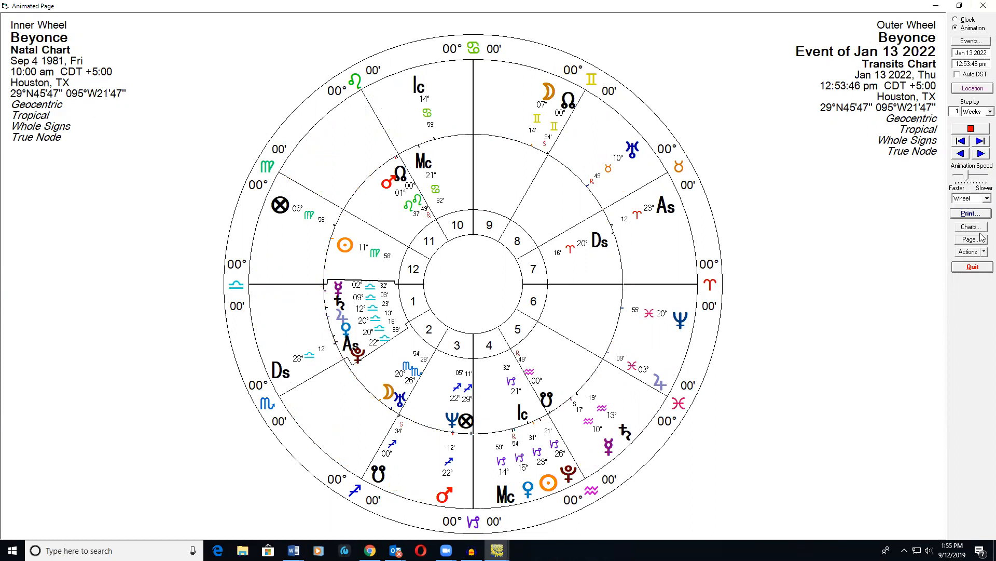
Step: Examine the animated biwheel's extra actions, its chart selection and the available page layouts without changing them
left_click(981, 252)
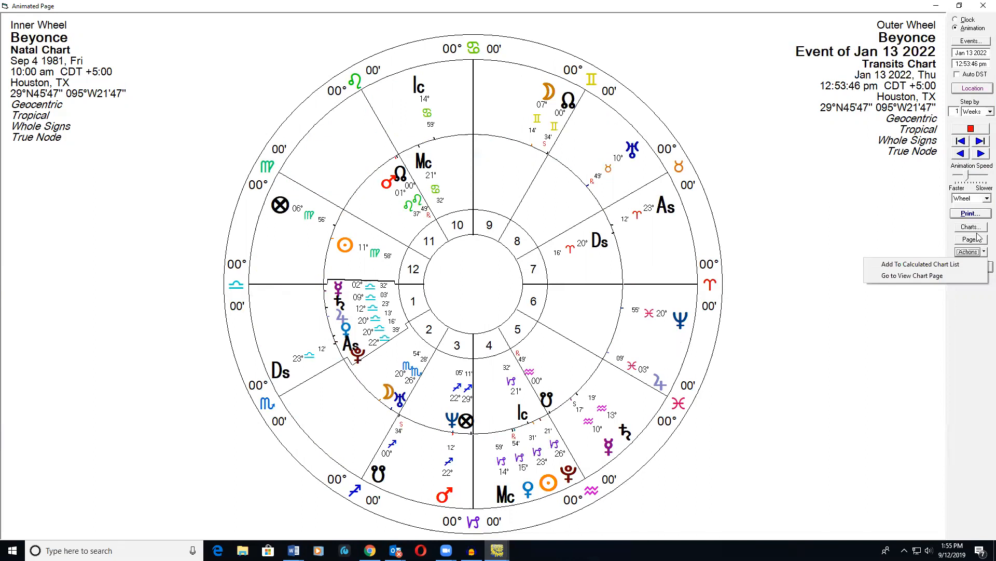
left_click(970, 227)
left_click(970, 227)
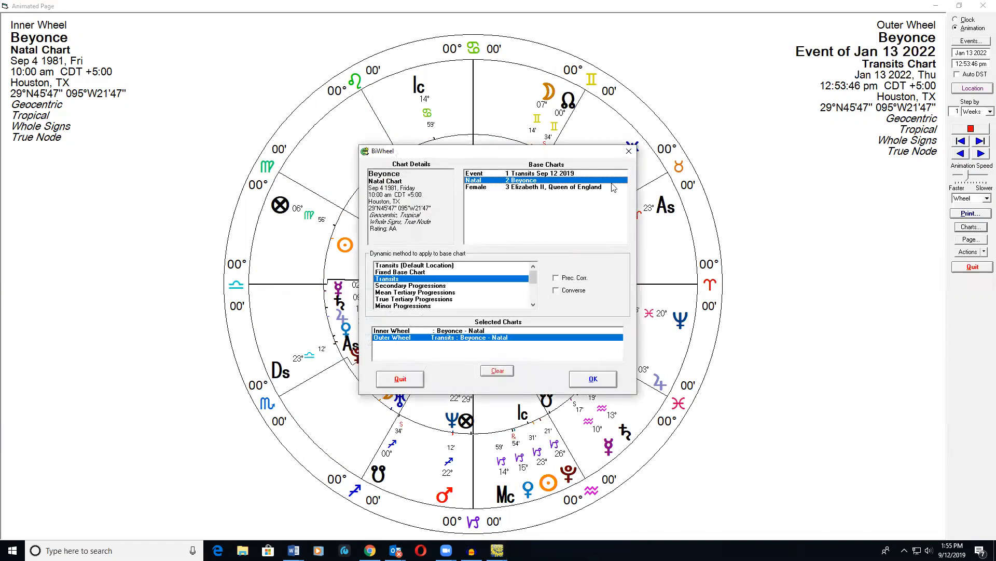
left_click(629, 151)
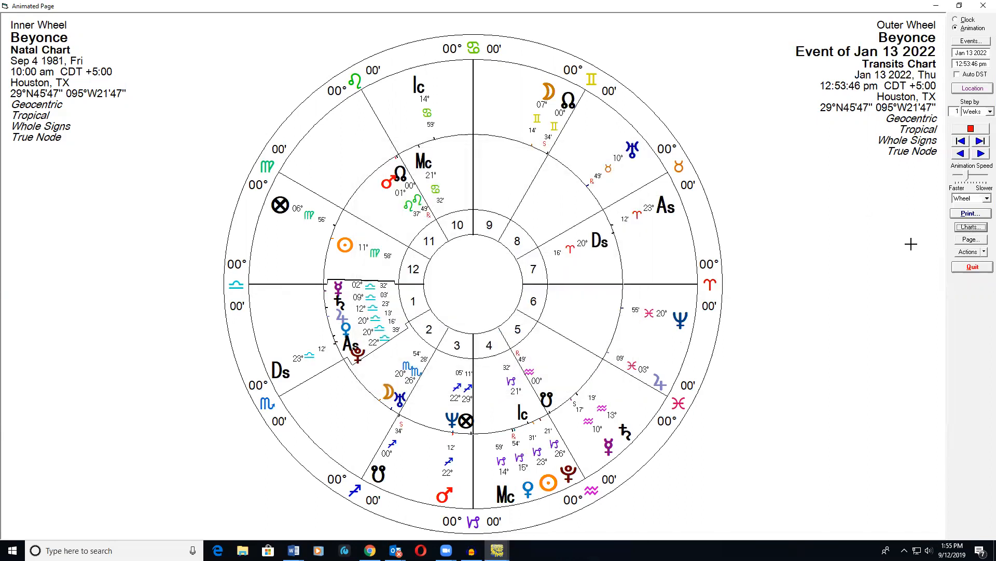
left_click(983, 252)
left_click(981, 241)
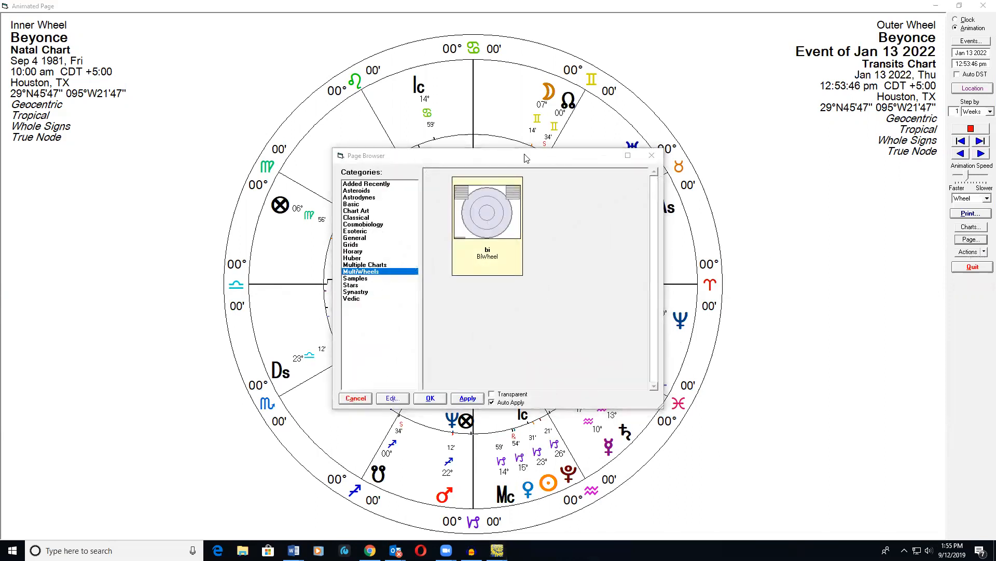
left_click(652, 155)
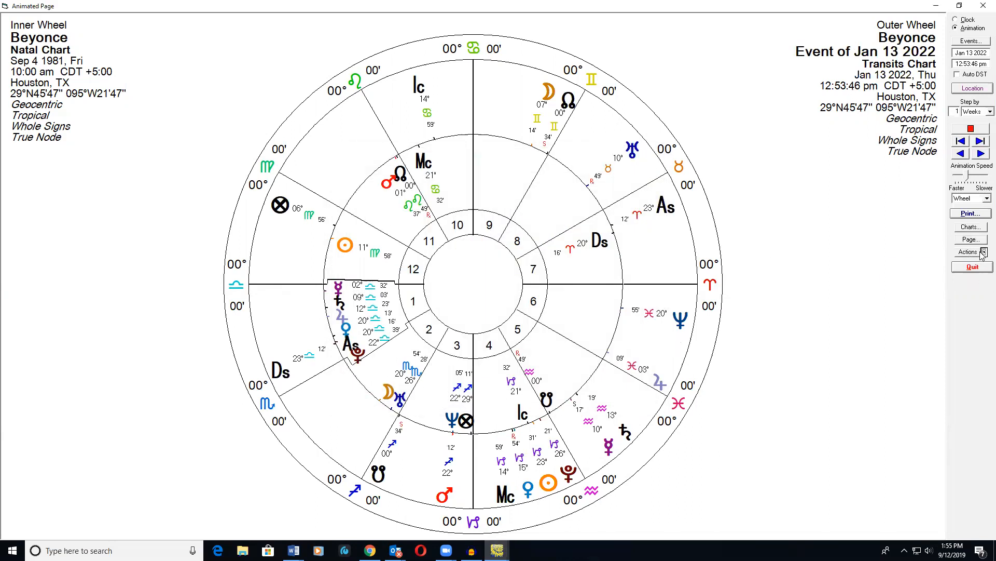
left_click(983, 253)
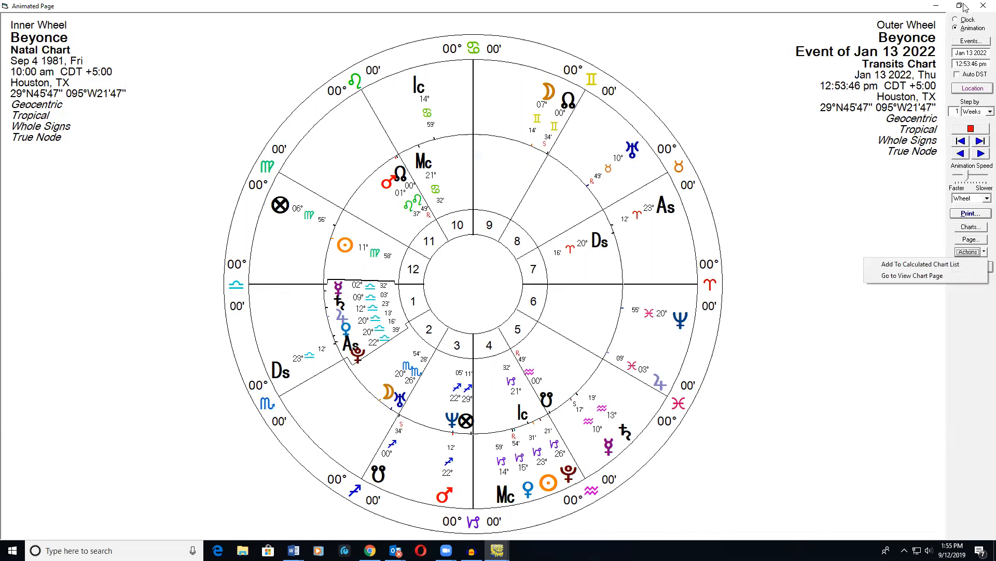
Step: Close the animated biwheel and the Beyonce chart view to return to the calculated charts
left_click(982, 6)
left_click(982, 6)
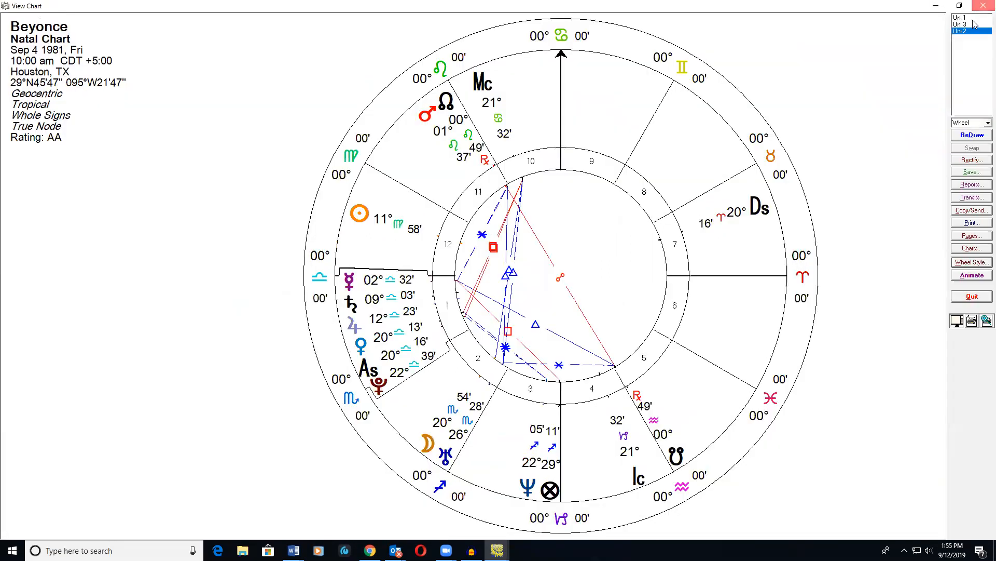
left_click(982, 6)
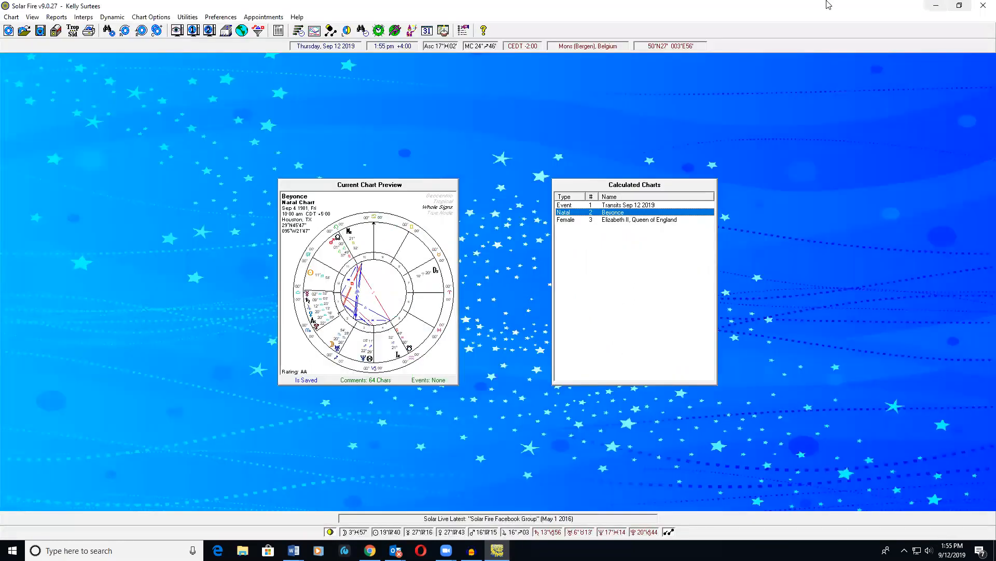
Step: Display the Beyonce natal chart on the begin page (Beginners Page - Single Chart) from the Basic category of the page topics
left_click(32, 16)
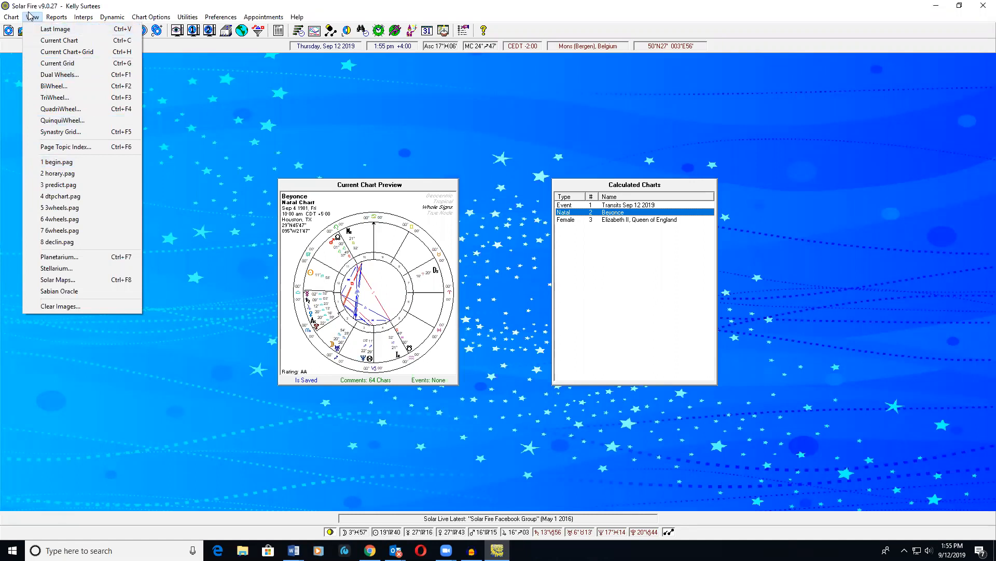
left_click(72, 149)
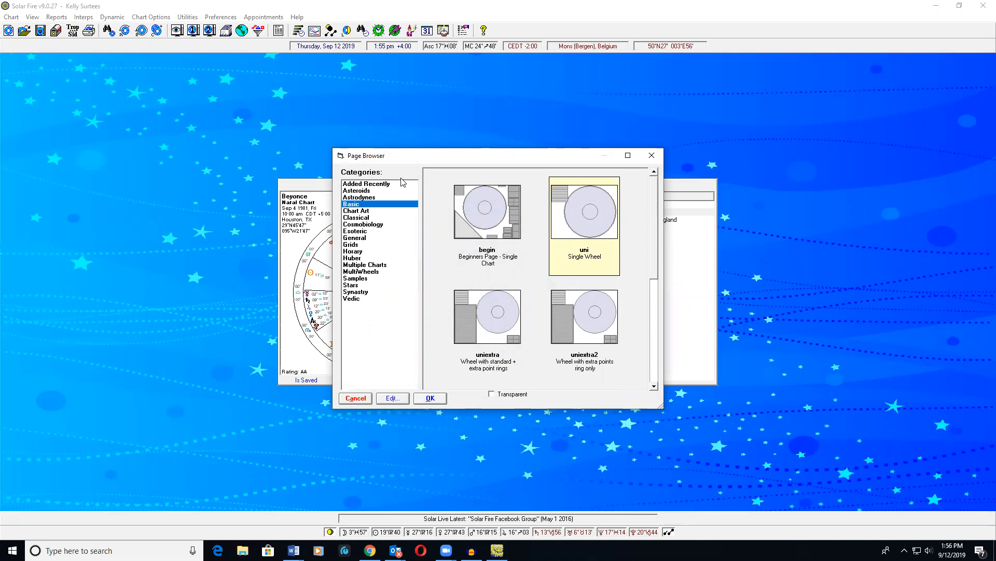
left_click(475, 208)
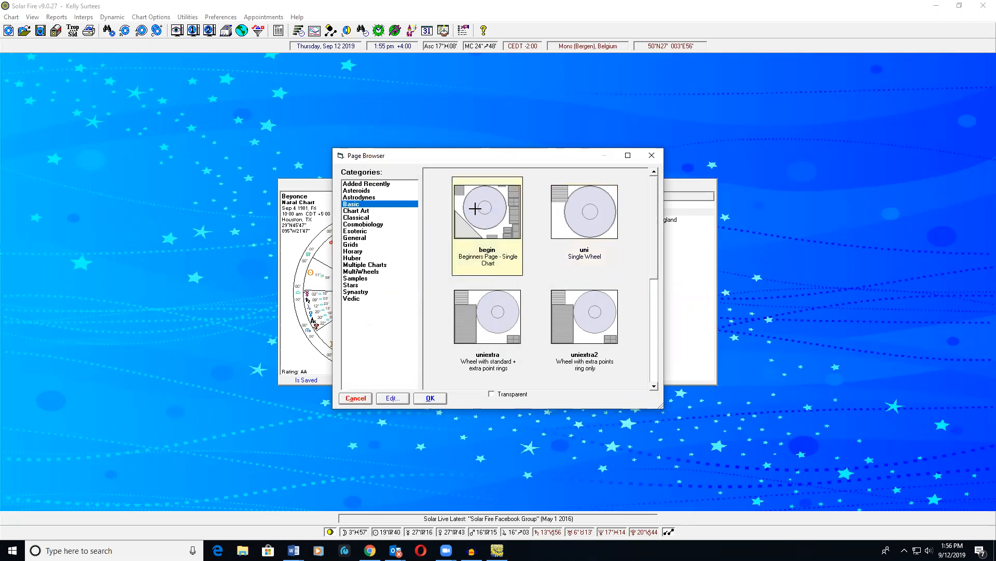
left_click(447, 399)
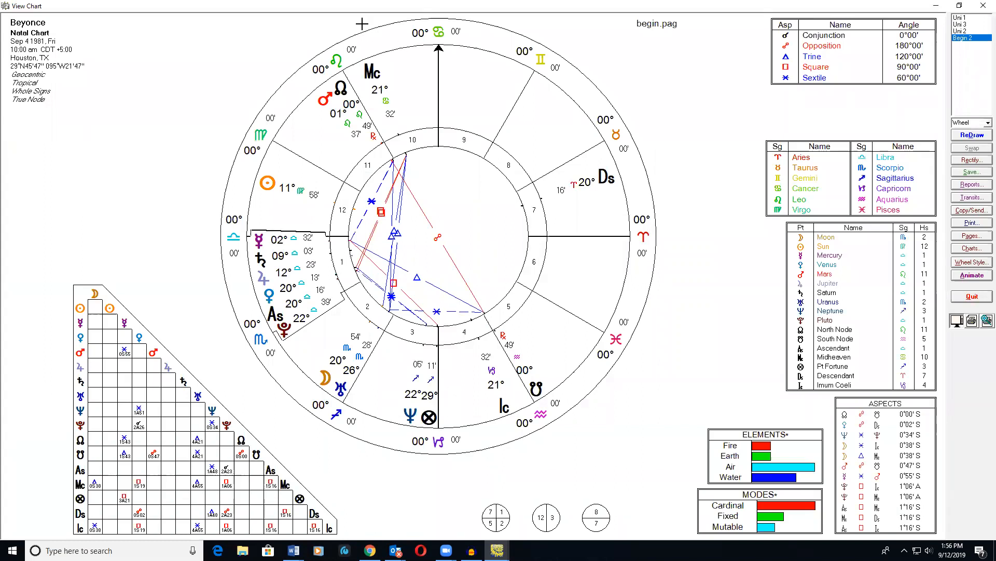
left_click_drag(151, 169, 134, 284)
mouse_move(659, 320)
left_mouse_down()
mouse_move(712, 374)
mouse_move(718, 397)
left_mouse_up()
left_click_drag(658, 507, 658, 507)
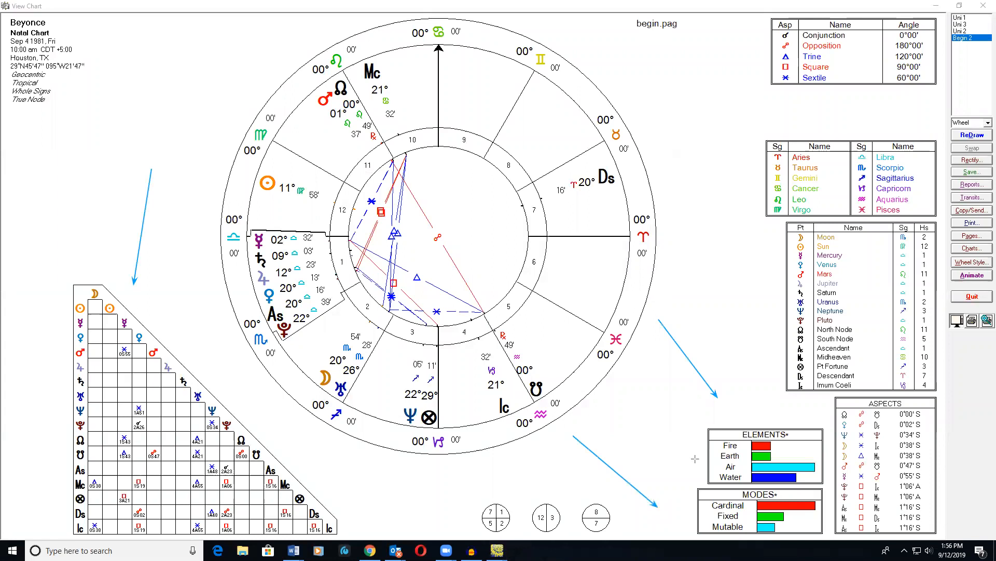
left_click_drag(700, 299, 833, 433)
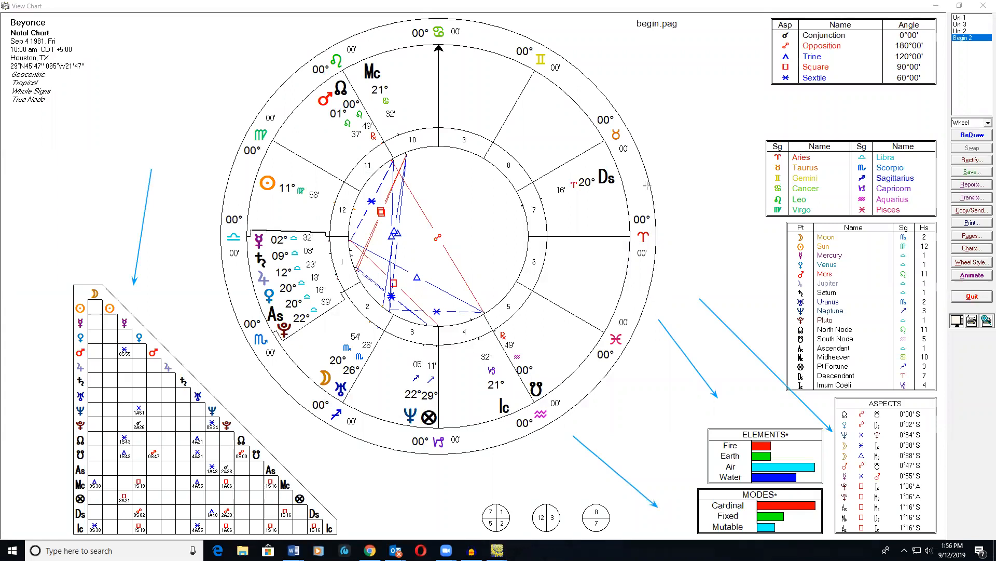
left_click_drag(665, 106, 757, 156)
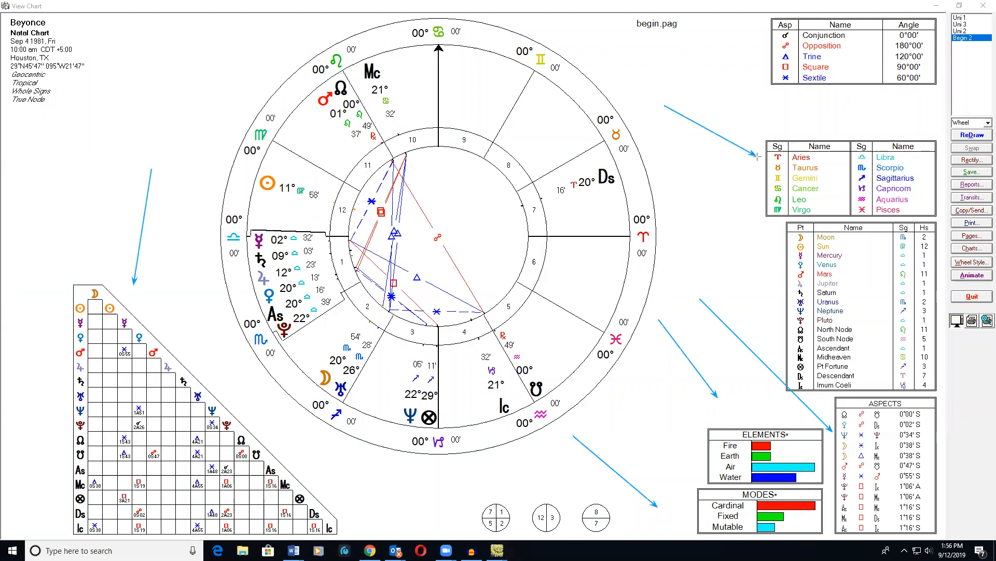
left_click_drag(663, 146, 759, 279)
left_click_drag(672, 94, 766, 54)
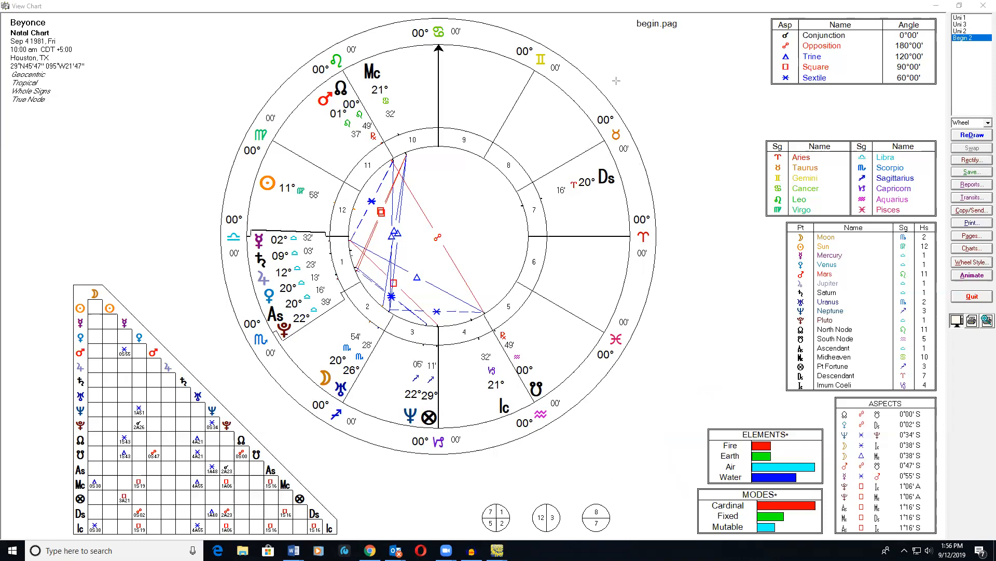
Step: Look at the chart selection and the print options for the Beginners Page, leaving both unchanged
left_click(974, 248)
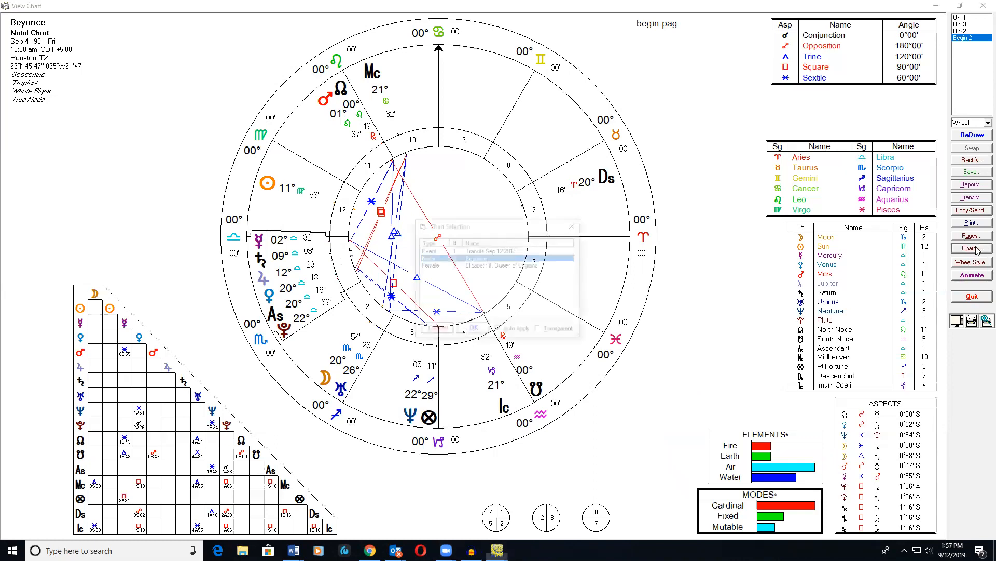
left_click(575, 224)
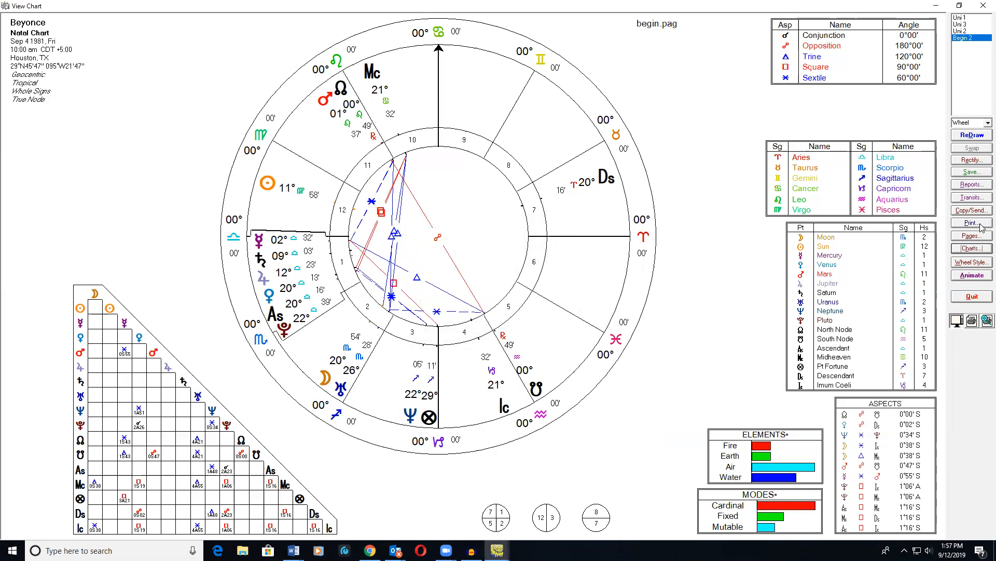
left_click(972, 223)
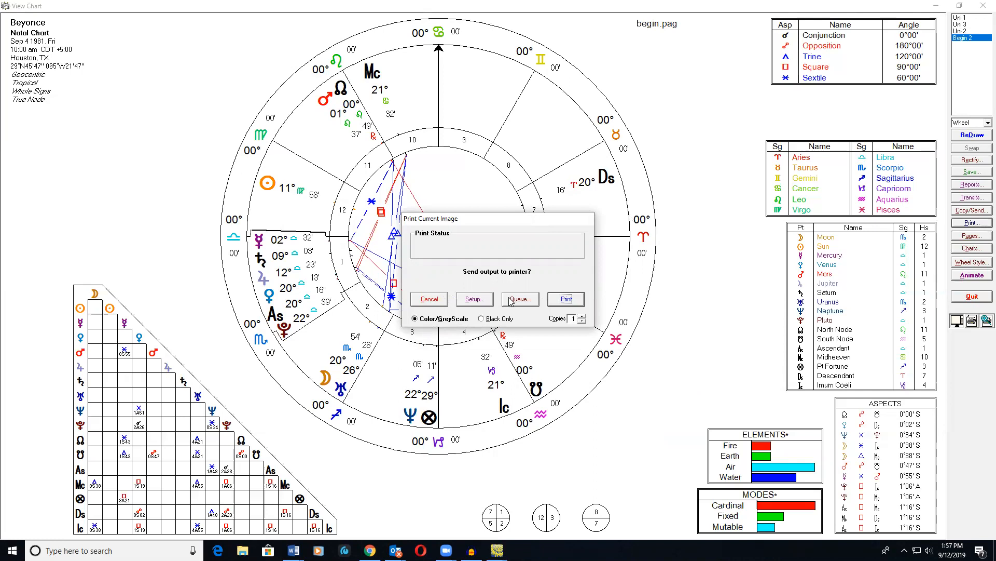
left_click(428, 298)
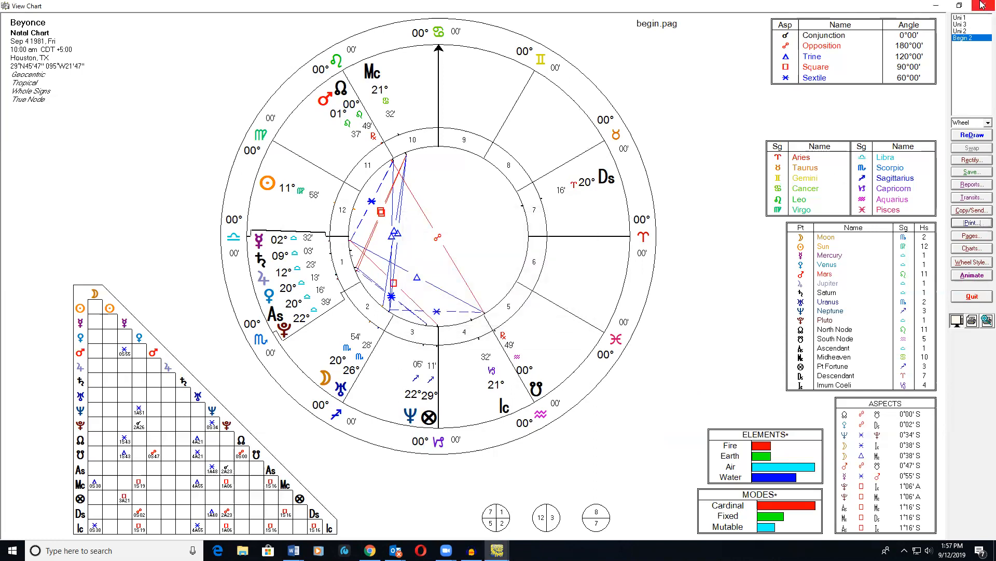
Step: Export the Beginners Page chart image to a PDF file named beyonce in Client Responses and look over the resulting document
left_click(972, 210)
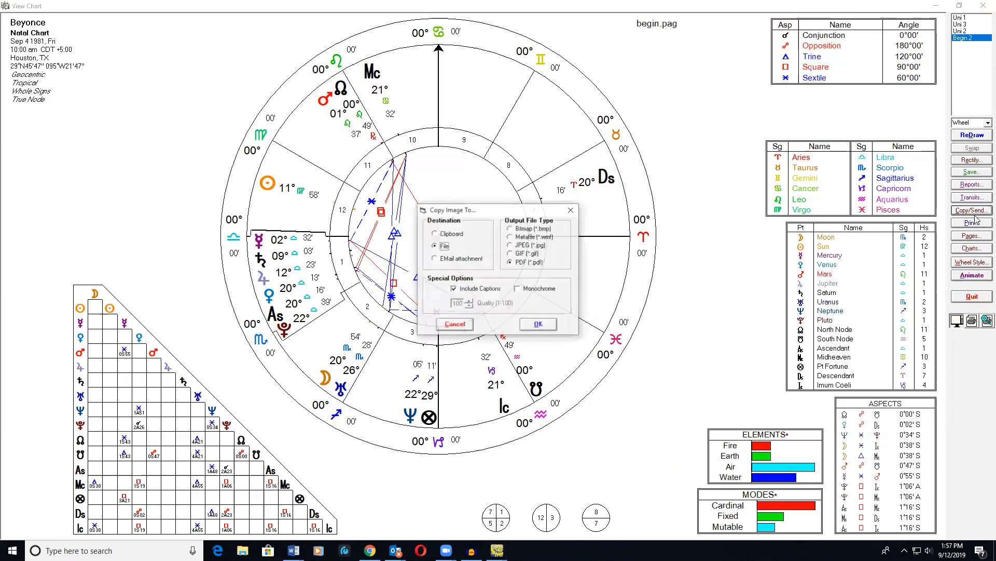
left_click(440, 248)
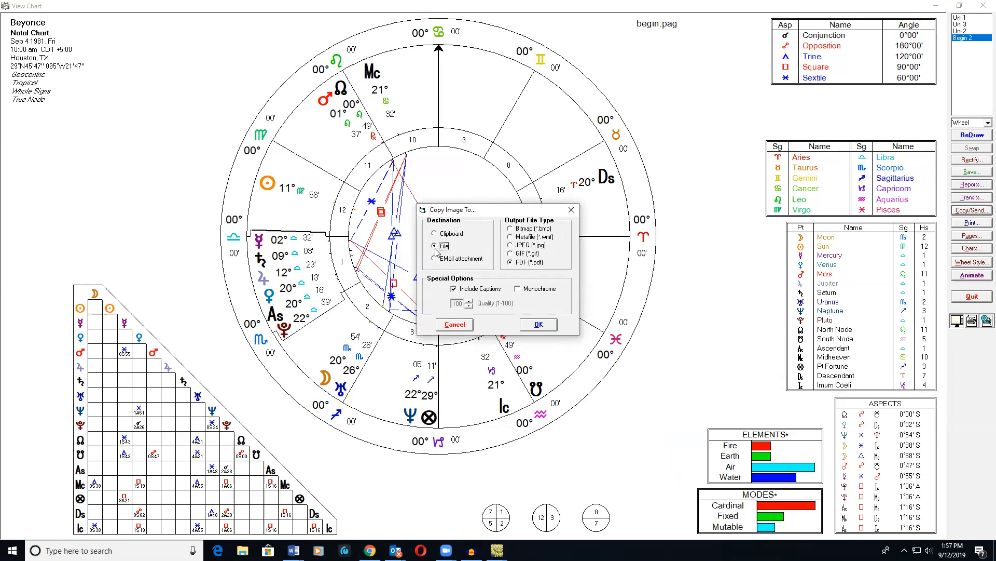
left_click(517, 245)
left_click(511, 262)
left_click(537, 326)
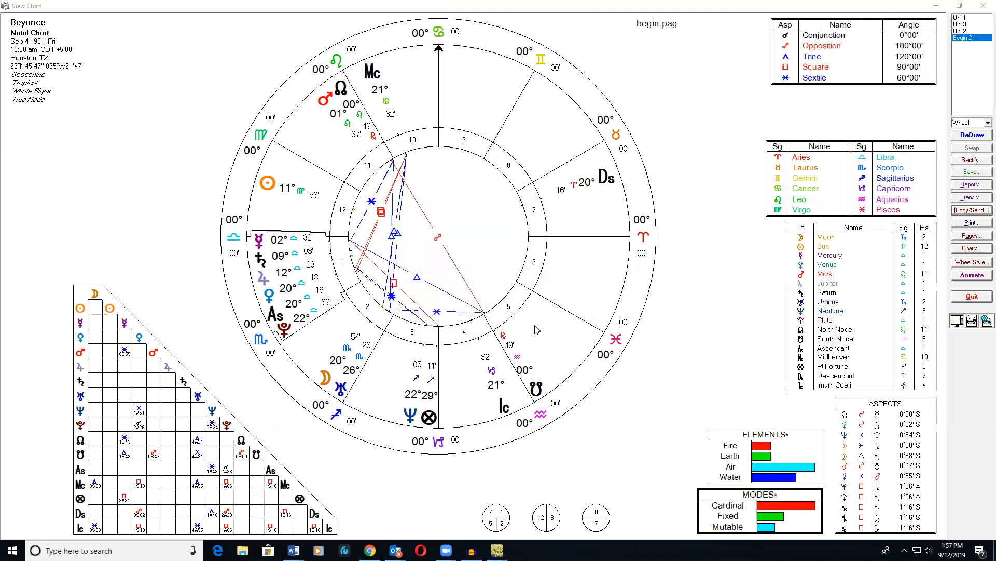
type("beyonce")
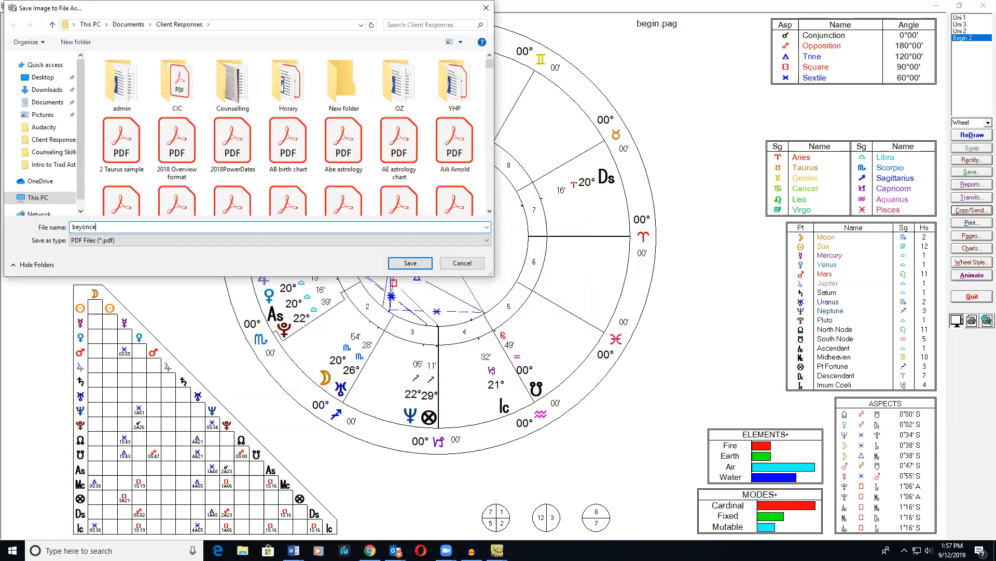
left_click(410, 262)
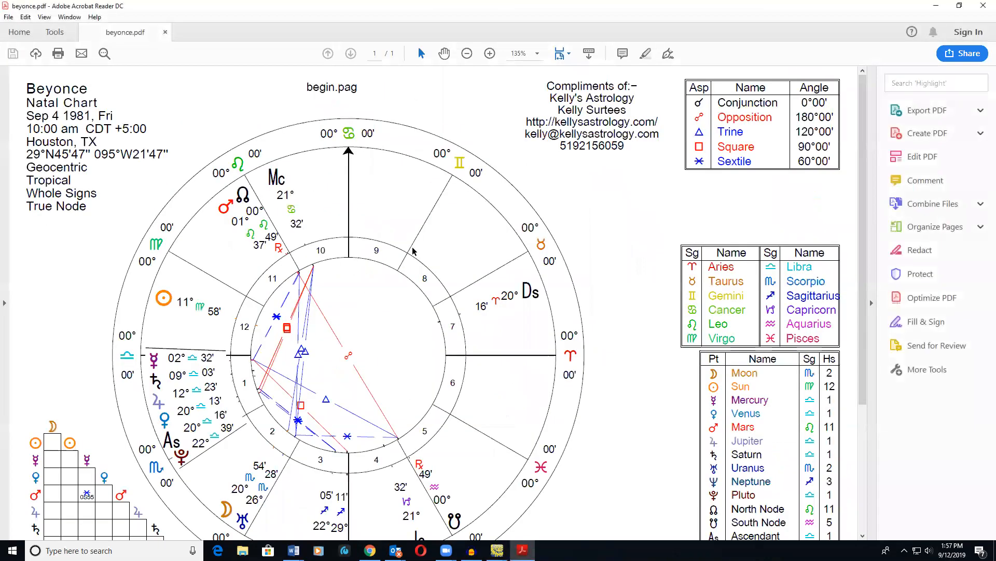
scroll(558, 184, "down", 4)
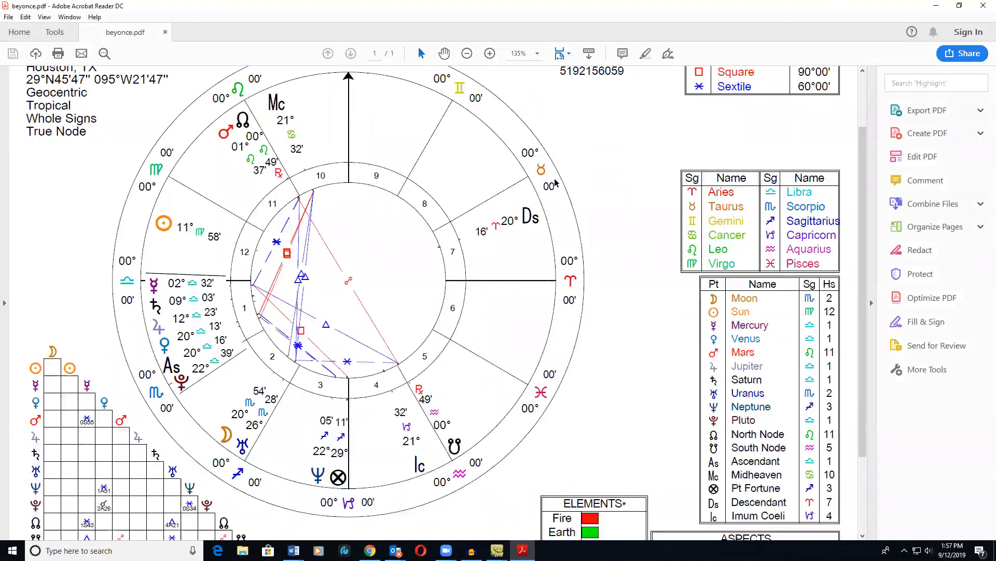
scroll(557, 285, "up", 3)
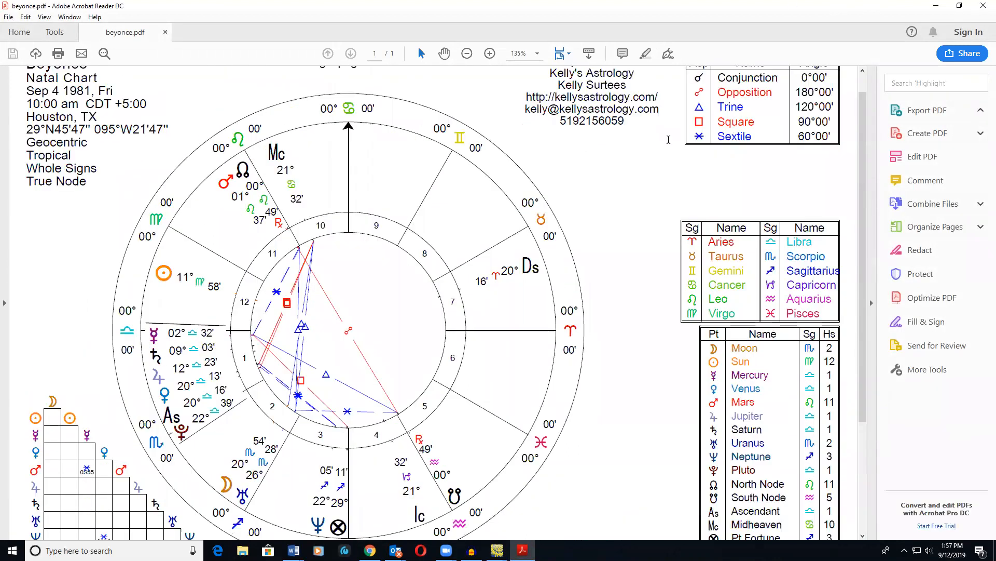
Step: Close the beyonce PDF document and the Beginners Page chart view to return to the calculated charts
left_click(983, 9)
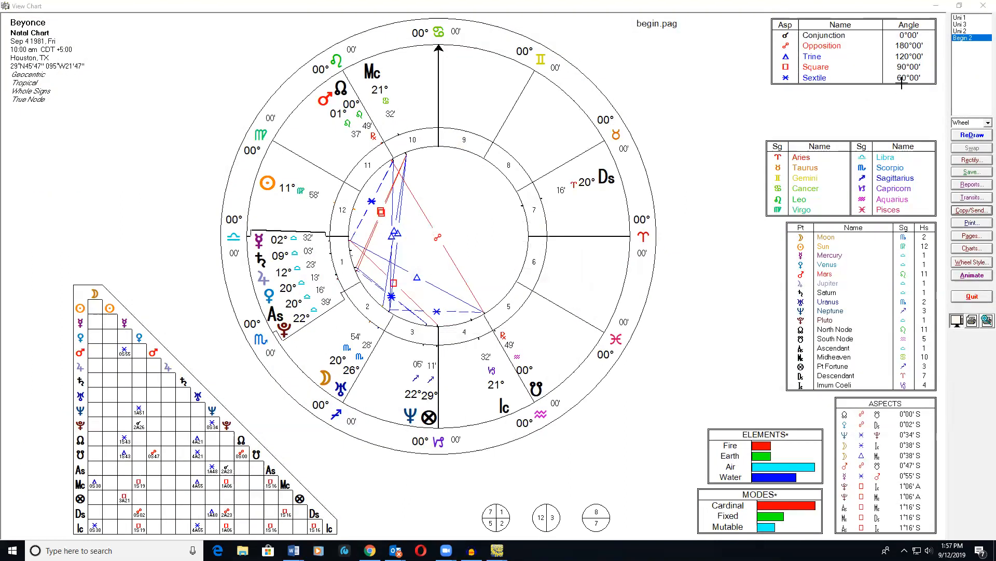
left_click(959, 5)
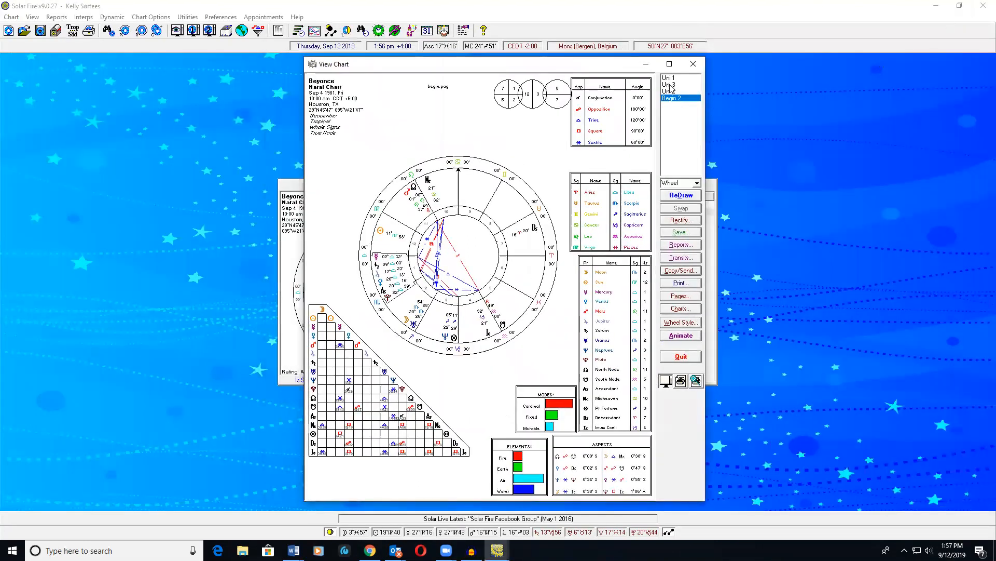
left_click(694, 64)
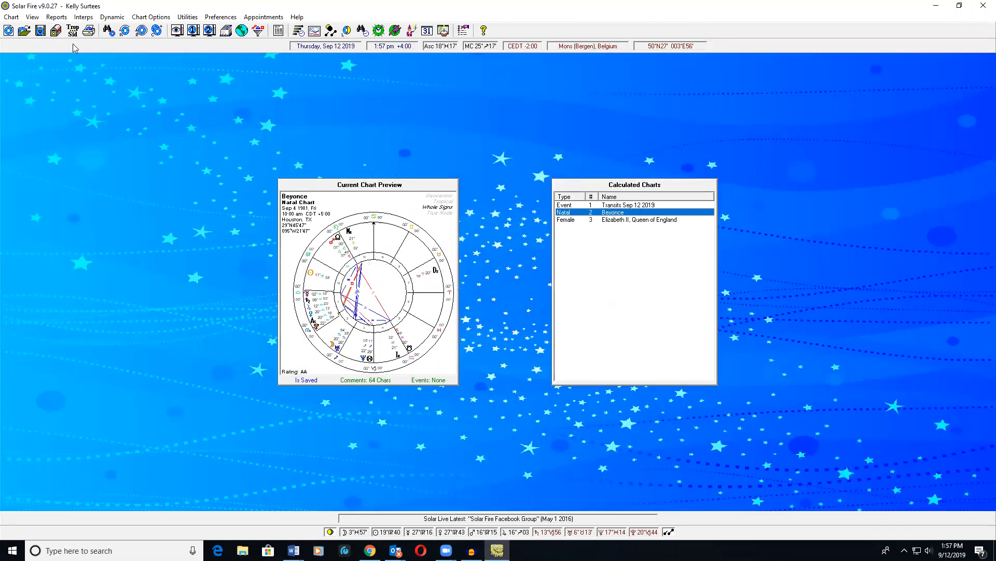
Step: Display the Beyonce natal chart full-size on the predict page (Ancient Predictive) from the Classical page topics, and close it after viewing
left_click(54, 17)
mouse_move(32, 17)
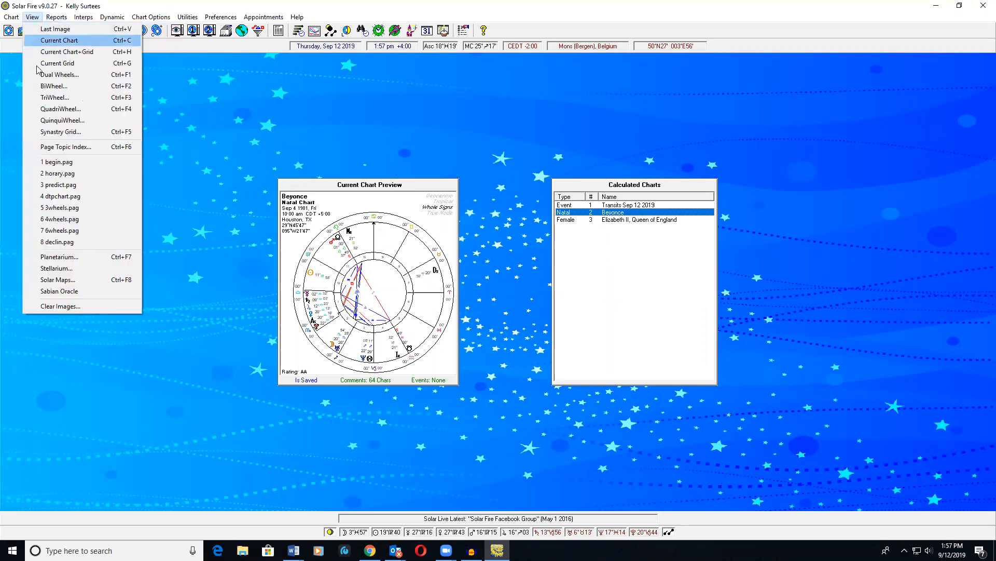
left_click(46, 151)
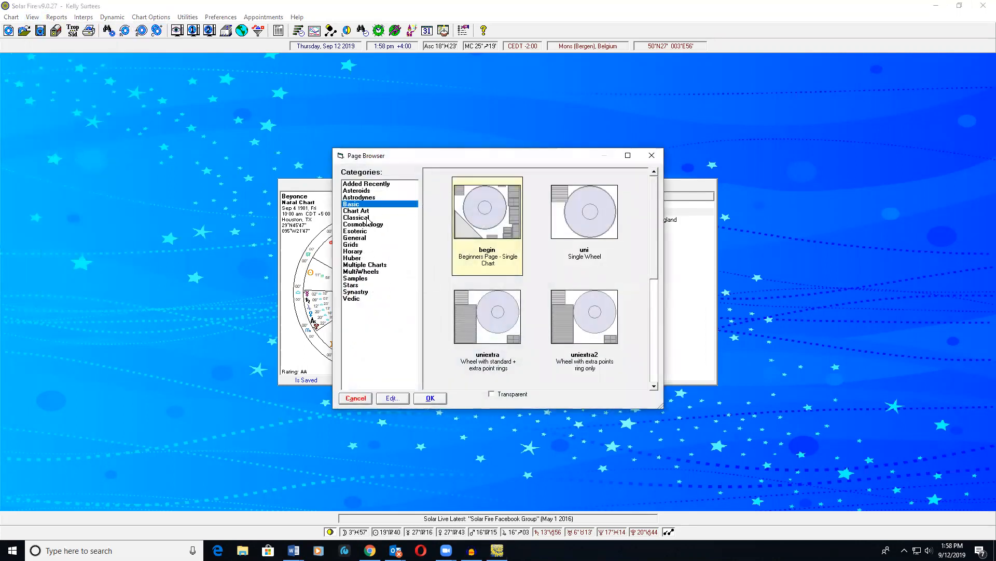
left_click(367, 217)
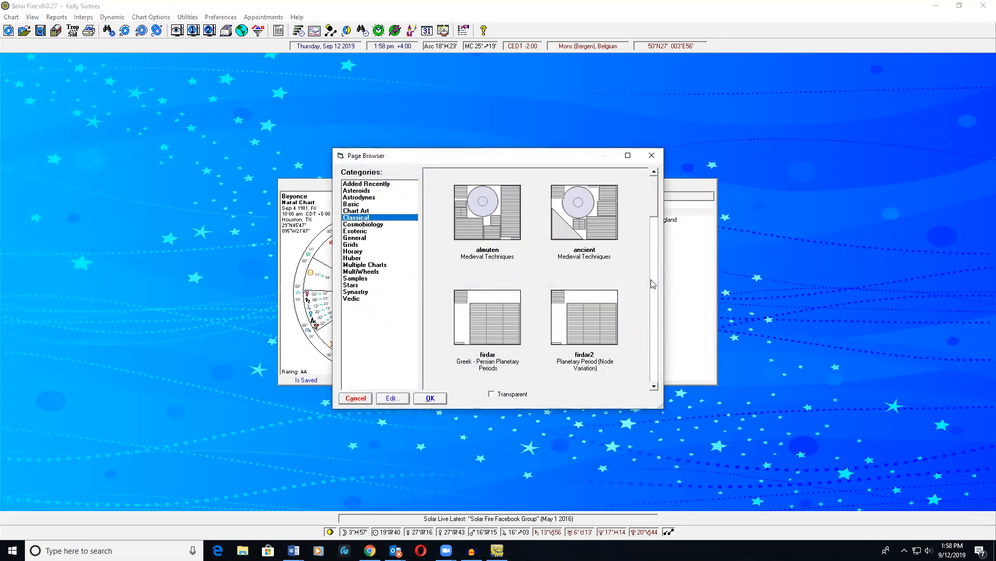
scroll(651, 281, "down", 2)
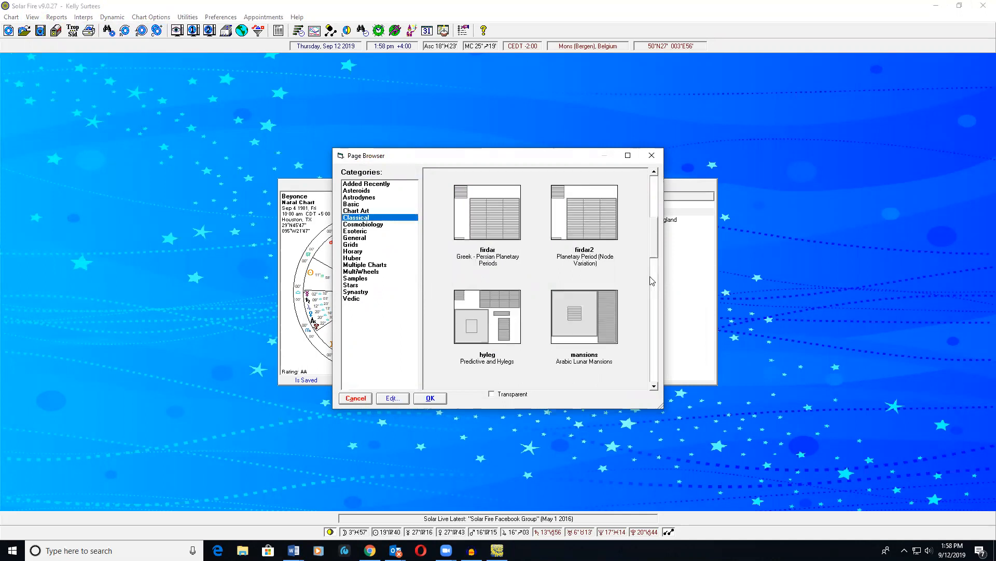
left_click_drag(659, 272, 654, 347)
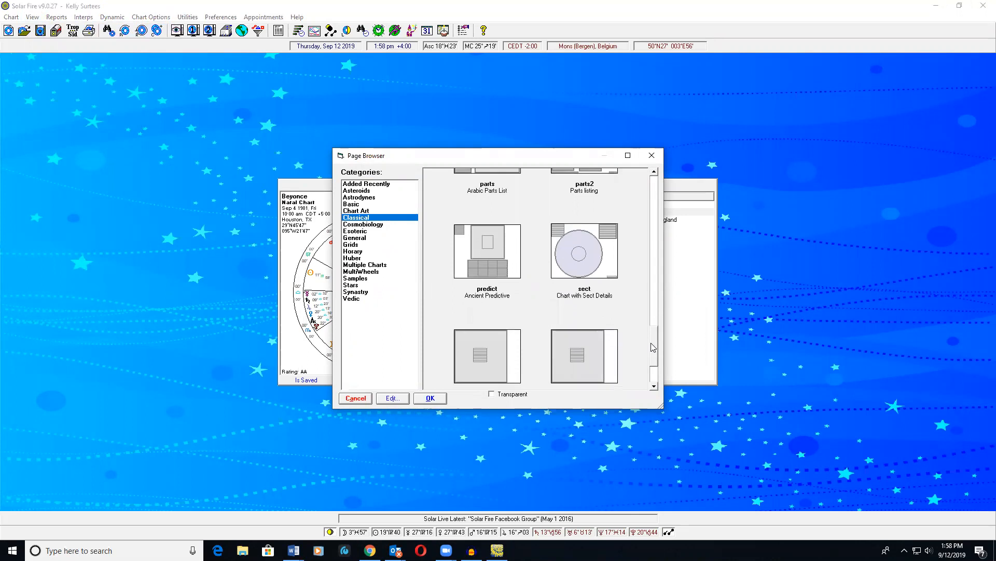
left_click(469, 271)
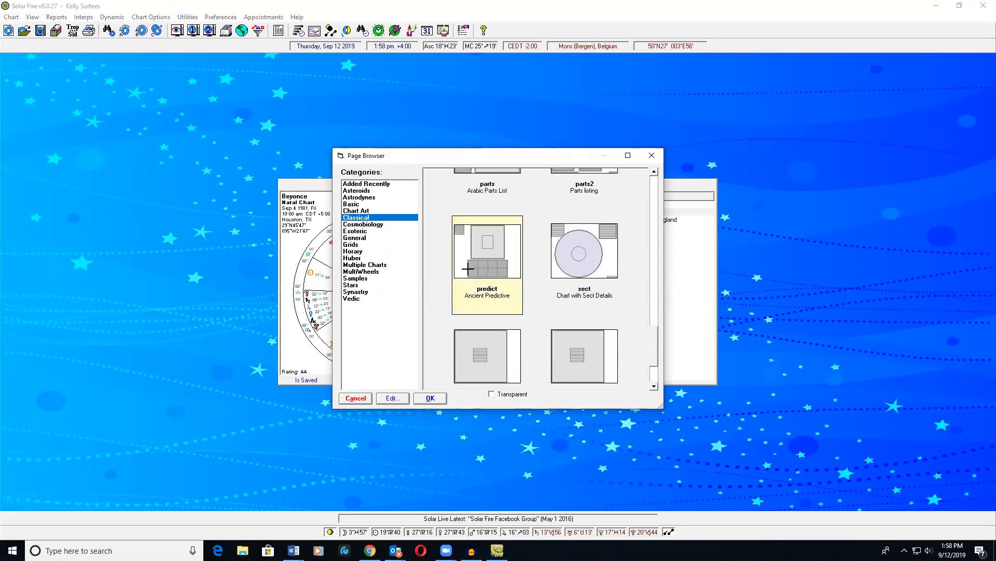
left_click(433, 398)
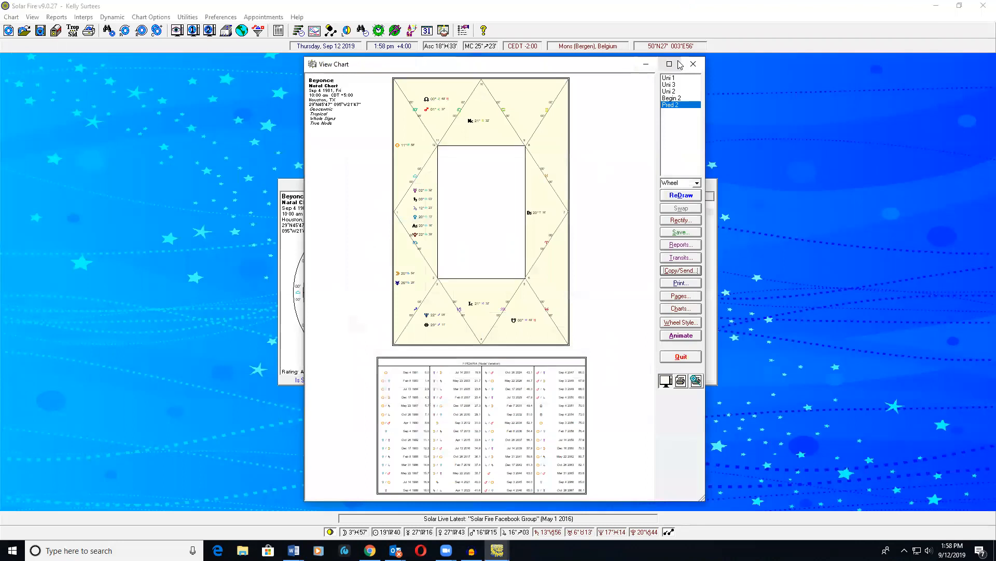
left_click(677, 63)
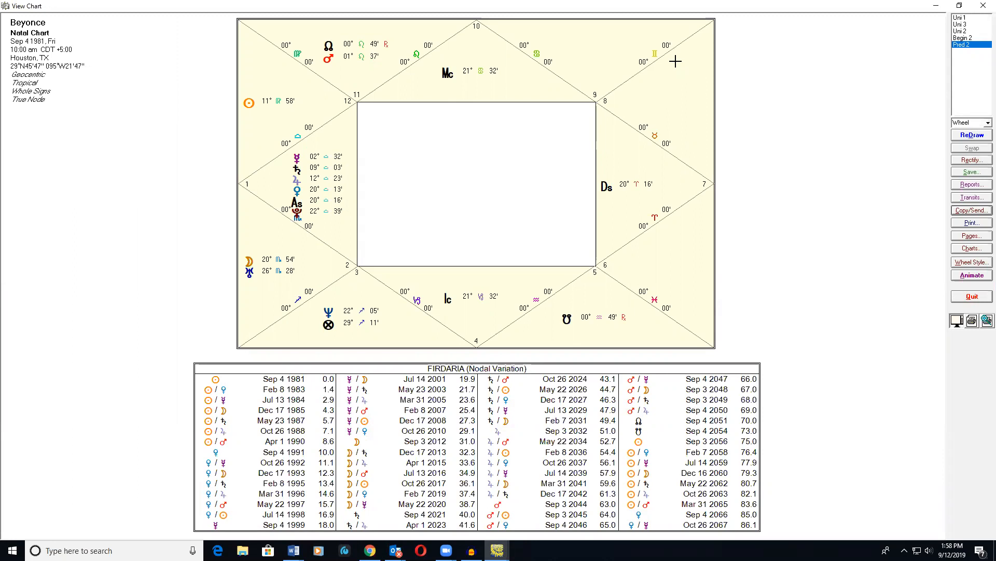
left_click(983, 6)
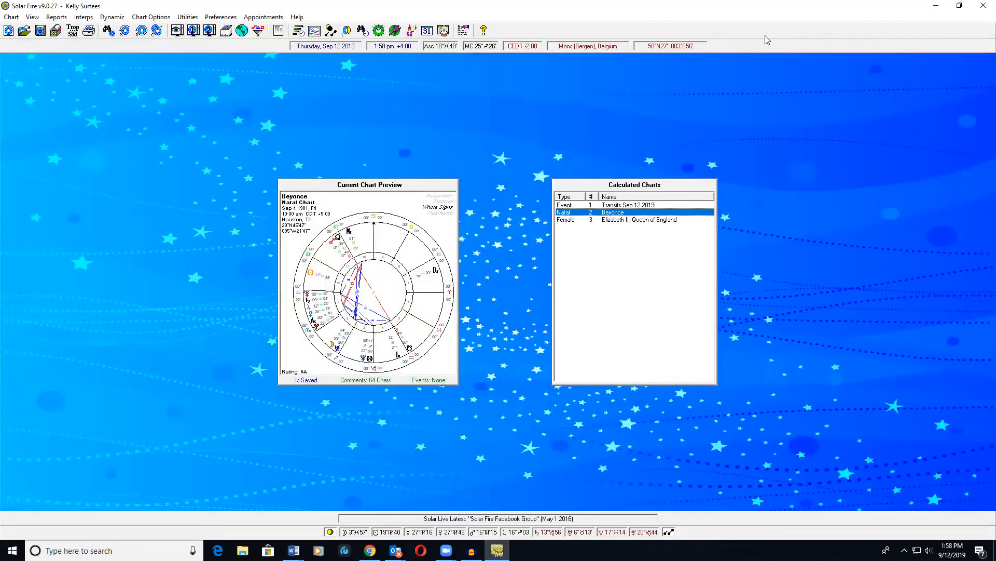
Step: Display Beyonce and Elizabeth II, Queen of England side by side on the dual page (Dual Wheels) from Multiple Charts, and close the view
left_click(32, 17)
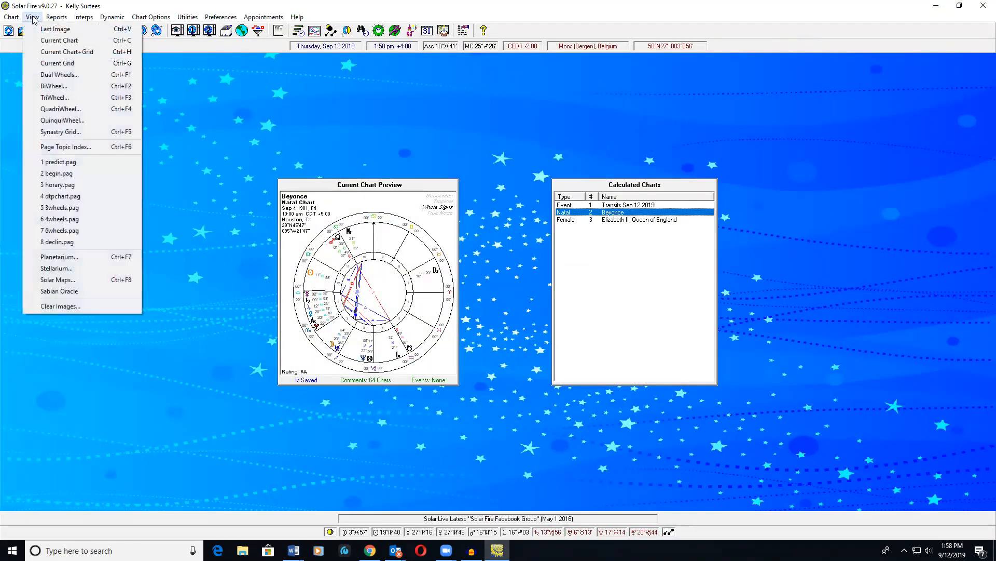
left_click(41, 149)
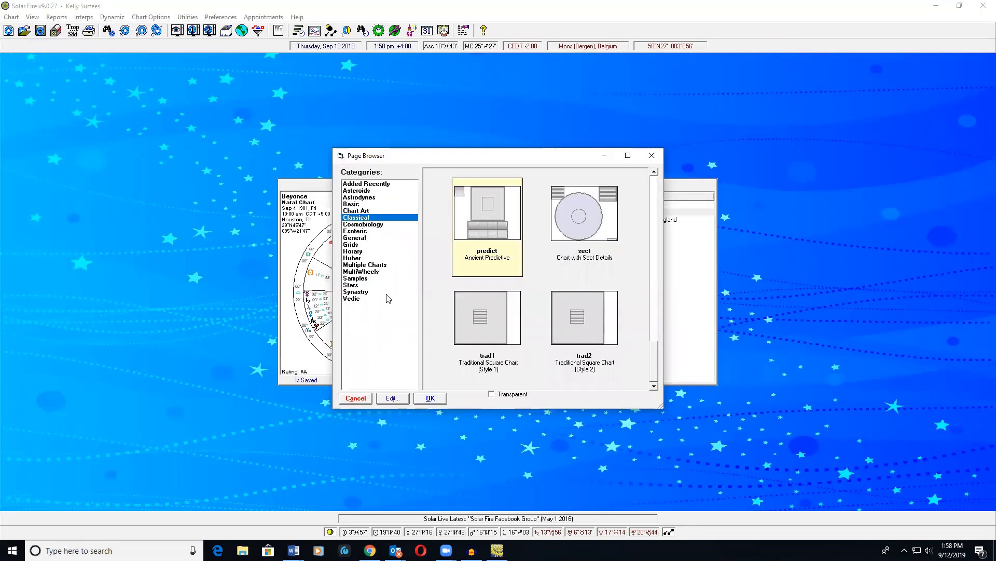
left_click(379, 266)
left_click_drag(654, 208, 655, 364)
left_click(581, 335)
left_click(431, 398)
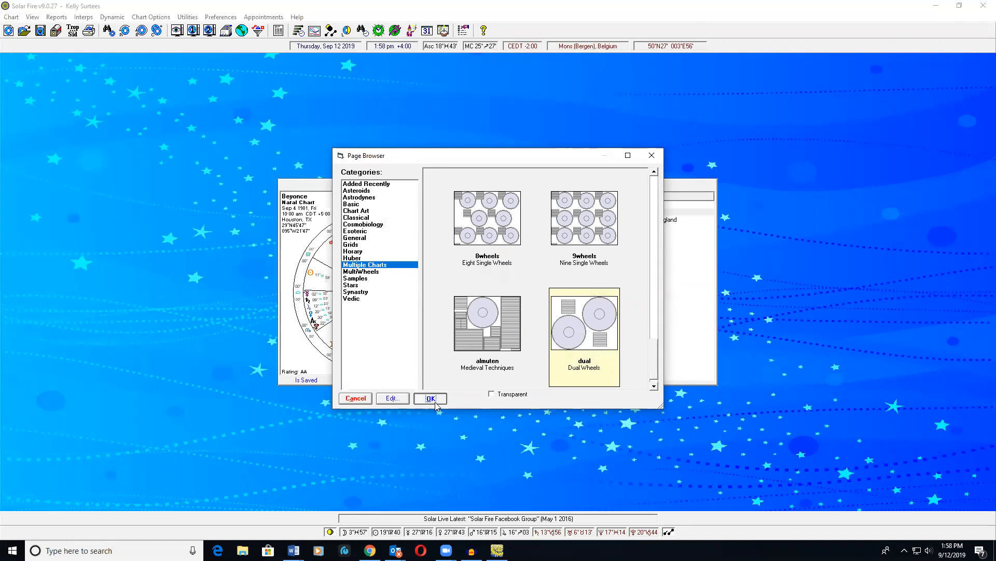
left_click(516, 226)
left_click(514, 233)
left_click(587, 353)
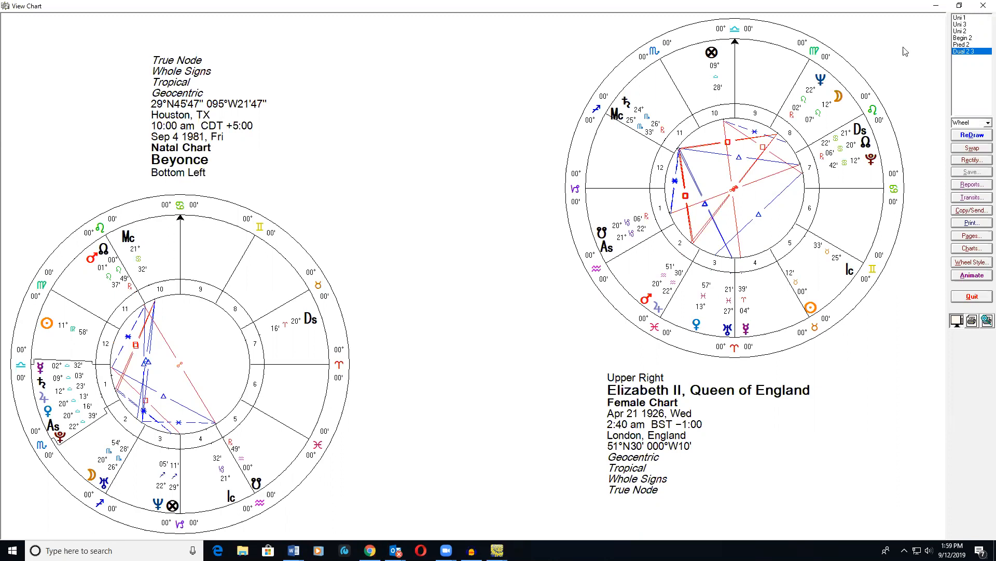
key("Escape")
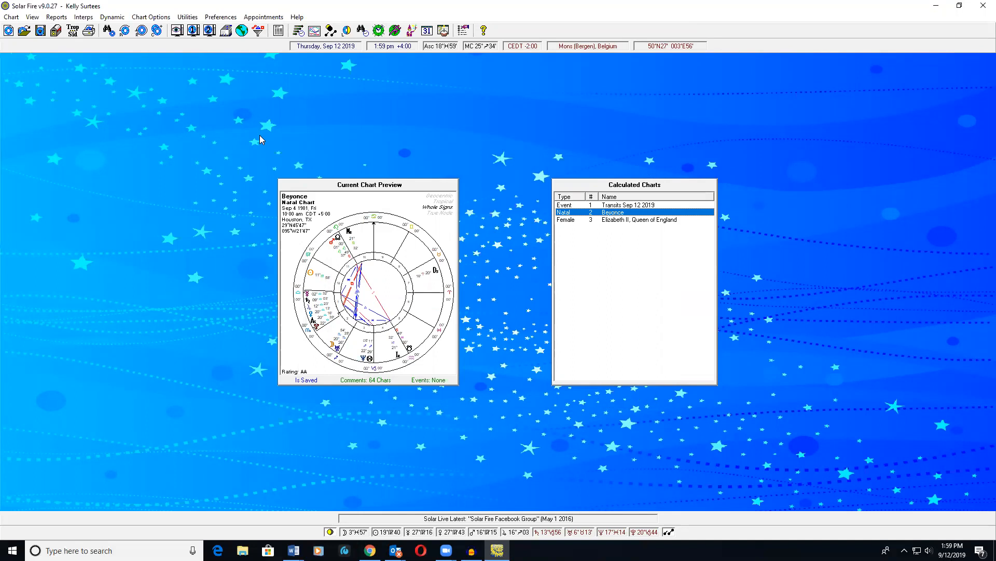
Step: Begin a Transits & Progressions report for the Beyonce natal chart with the start date Sep 1 2019
left_click(105, 17)
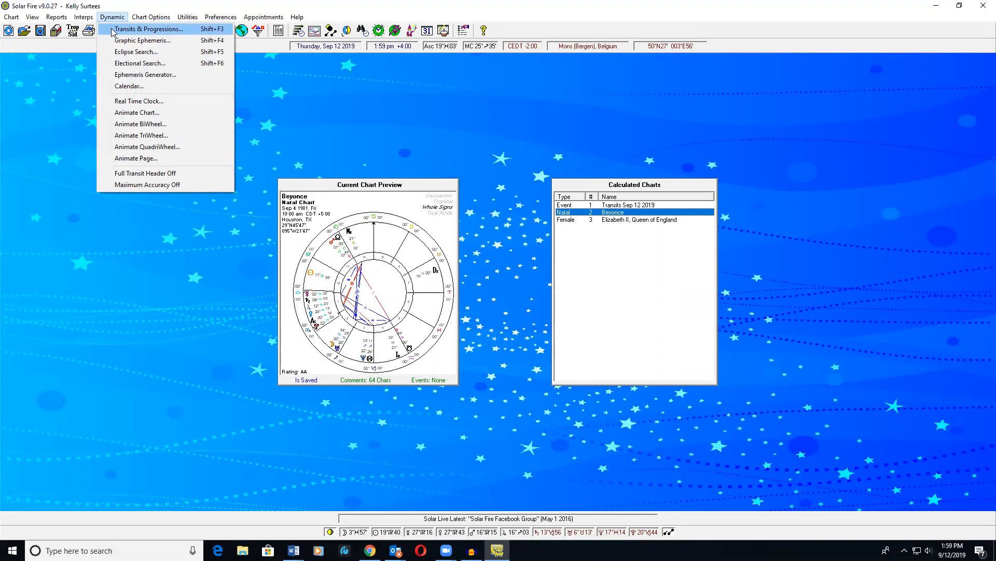
left_click(113, 30)
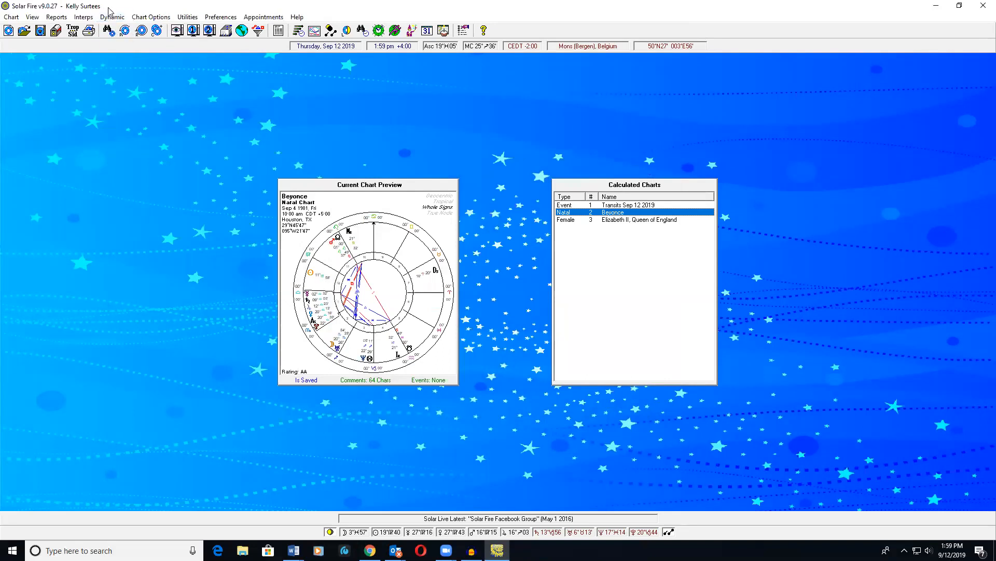
left_click(112, 16)
left_click(112, 31)
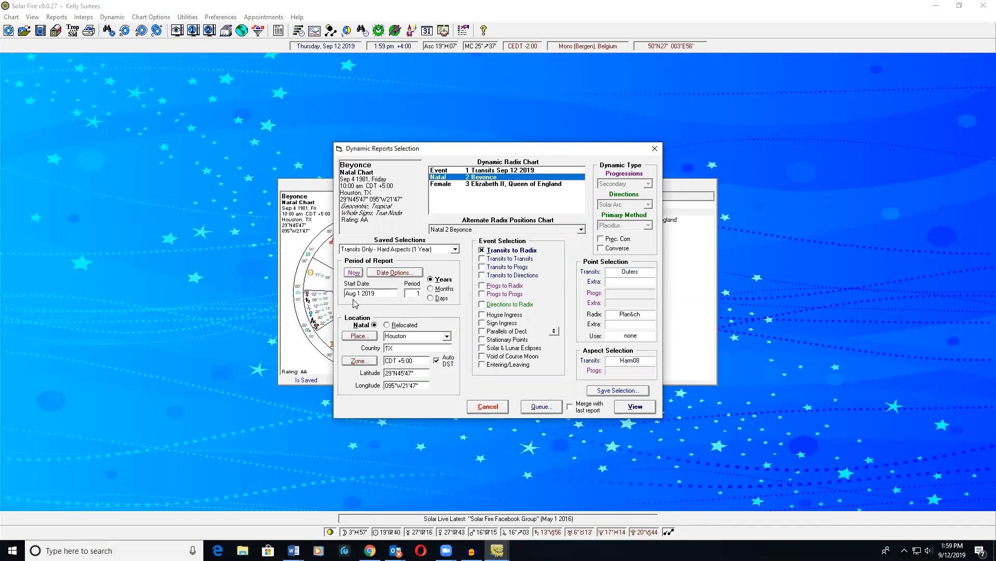
left_click(379, 291)
type("1 sept 2019")
left_click(415, 294)
Step: Switch the report's event selection to Transits to Transits and restore it to Transits to Radix only
left_click(483, 259)
left_click(483, 251)
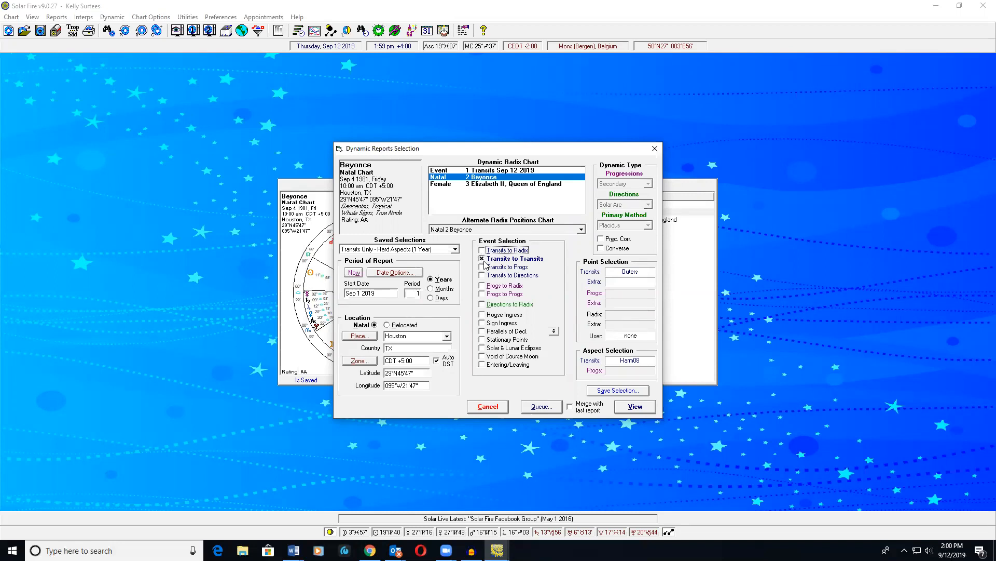
left_click(482, 251)
left_click(482, 258)
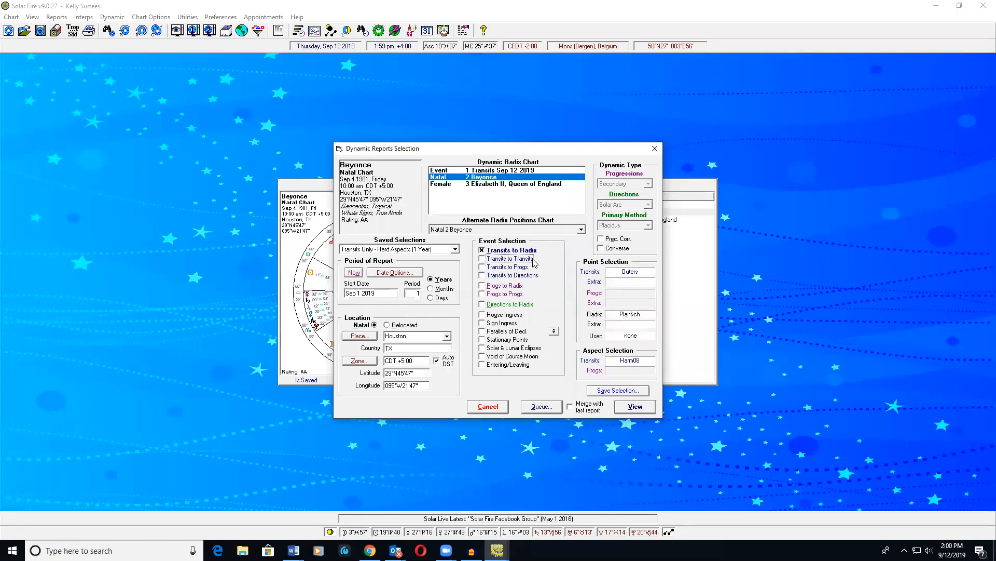
Step: Examine which points the Outers transiting point set contains, without changing it
left_click(639, 273)
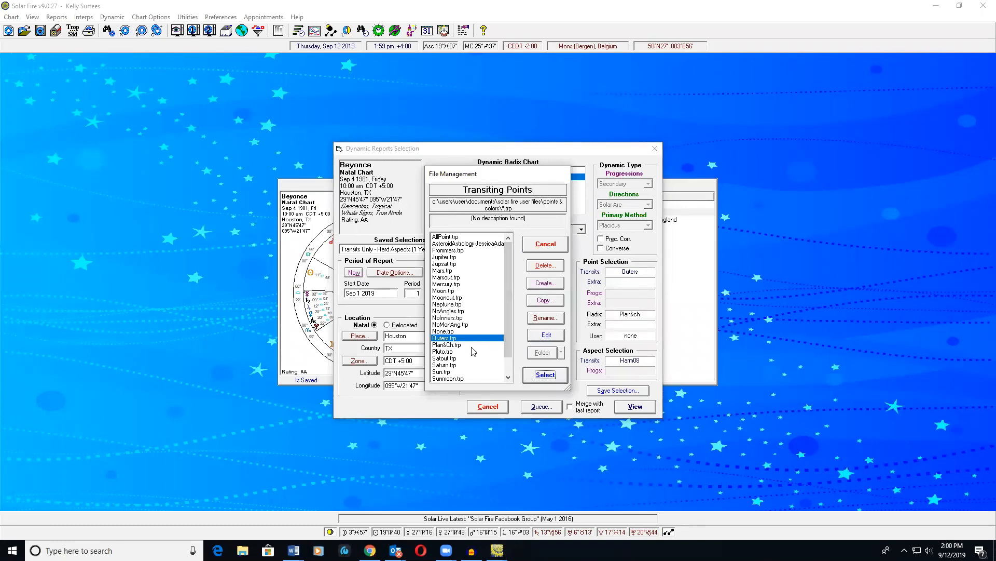
left_click(545, 336)
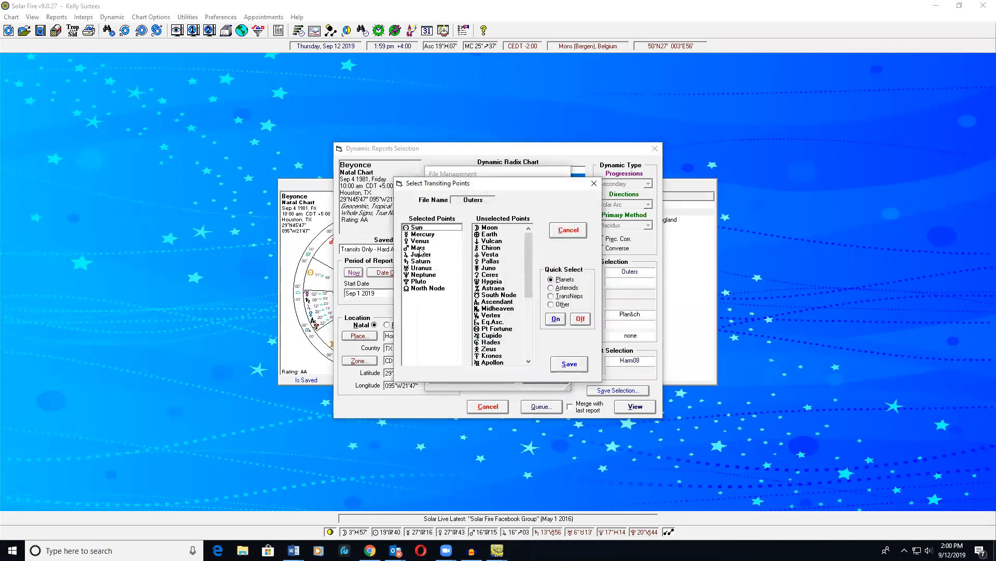
left_click(594, 184)
Step: Add Jupiter, Saturn, Neptune and Pluto to the None transiting point set, save it and select it for the report's transits
left_click(445, 332)
left_click(546, 335)
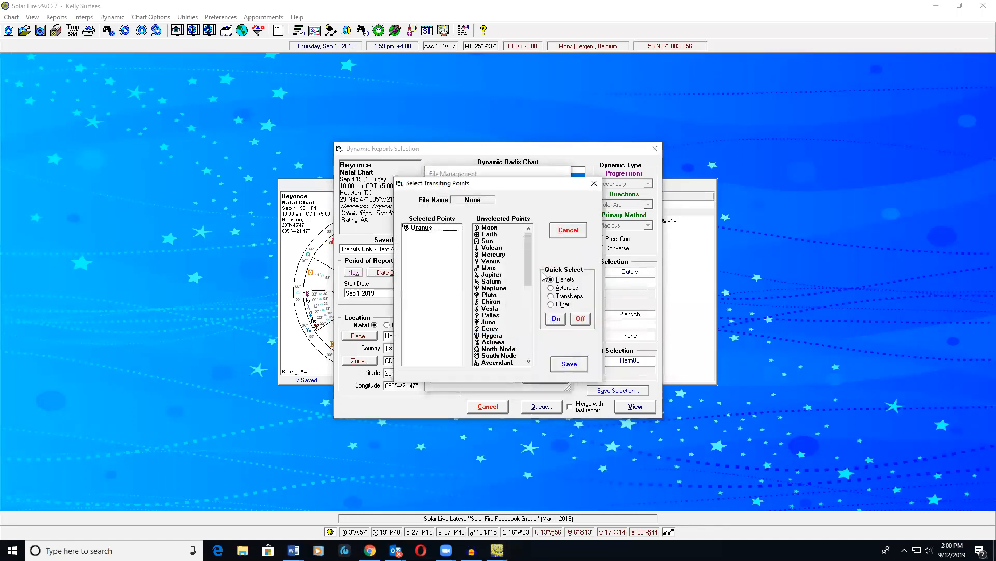
double_click(492, 274)
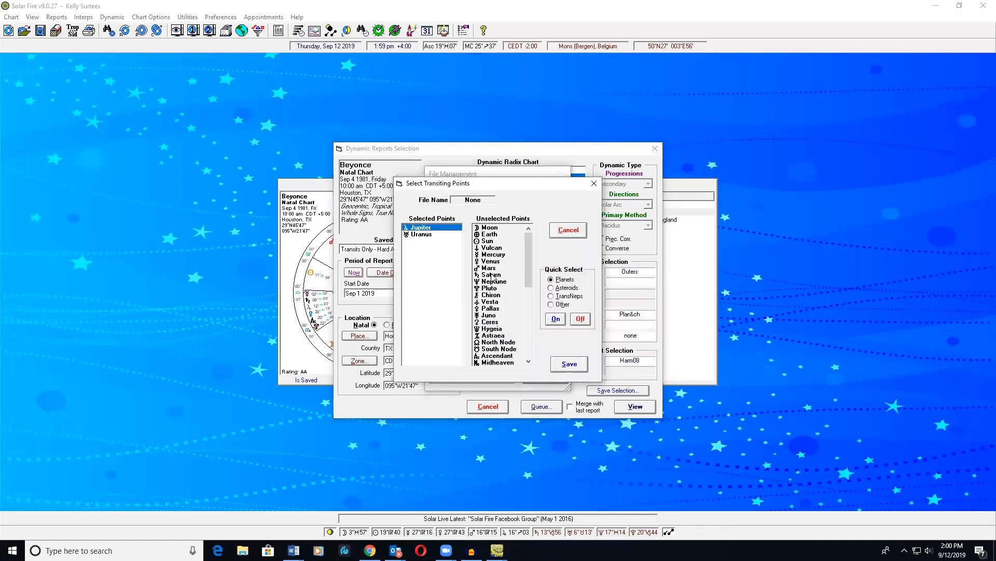
double_click(489, 275)
double_click(489, 277)
double_click(489, 276)
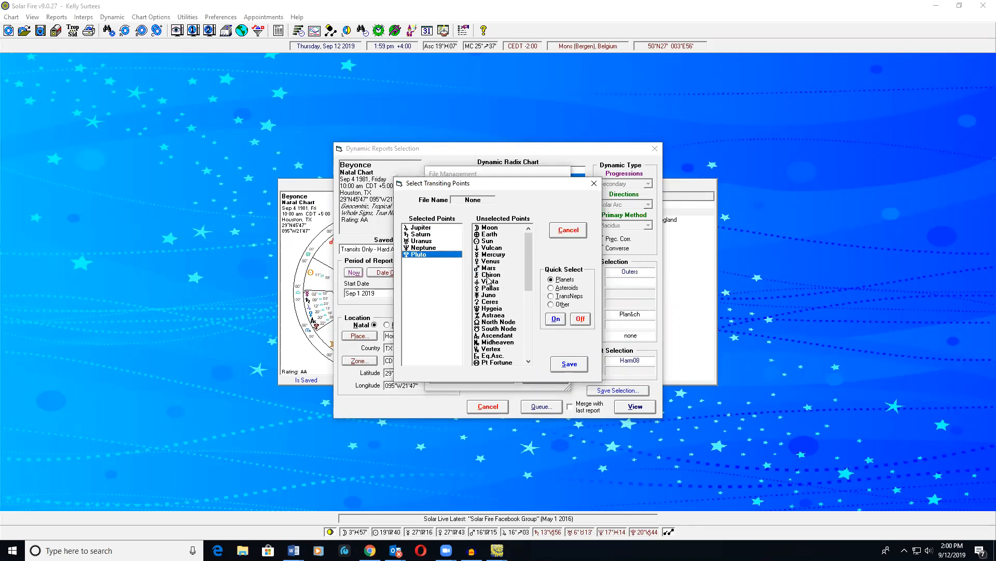
left_click(571, 366)
left_click(549, 374)
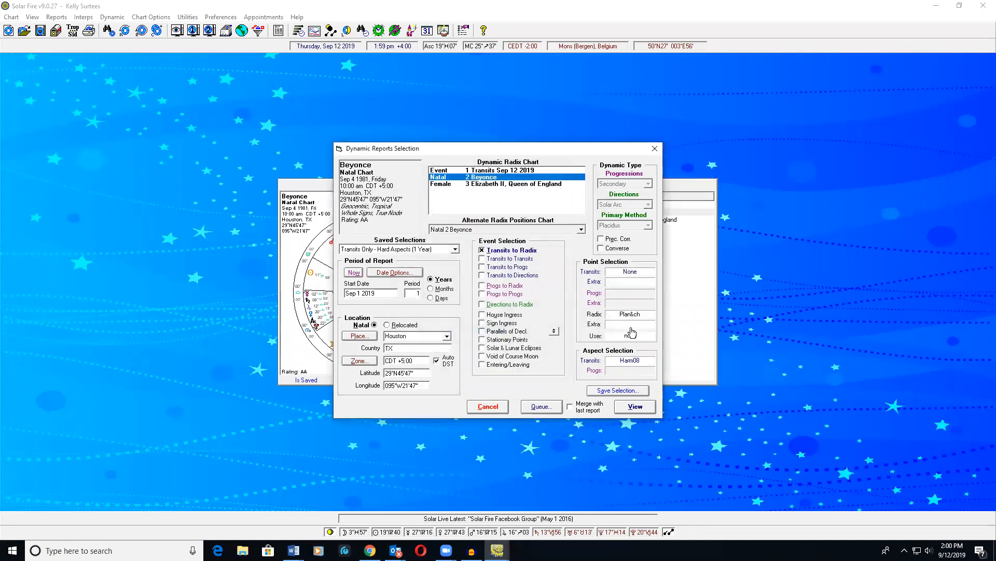
Step: Enable Conjunction, Opposition and Square in the None transiting aspect set, save it and select it for the report's transits
left_click(623, 362)
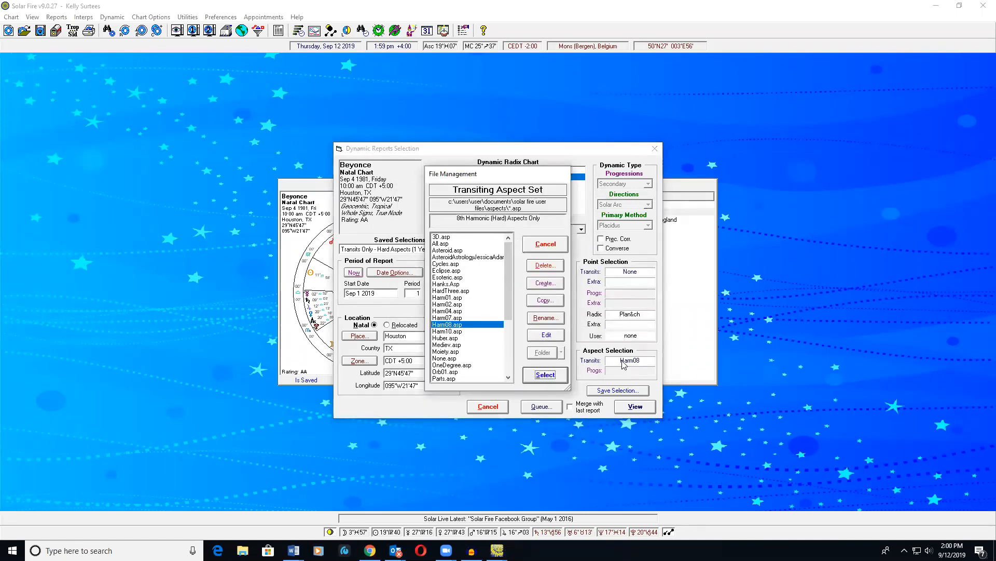
left_click_drag(509, 269, 512, 306)
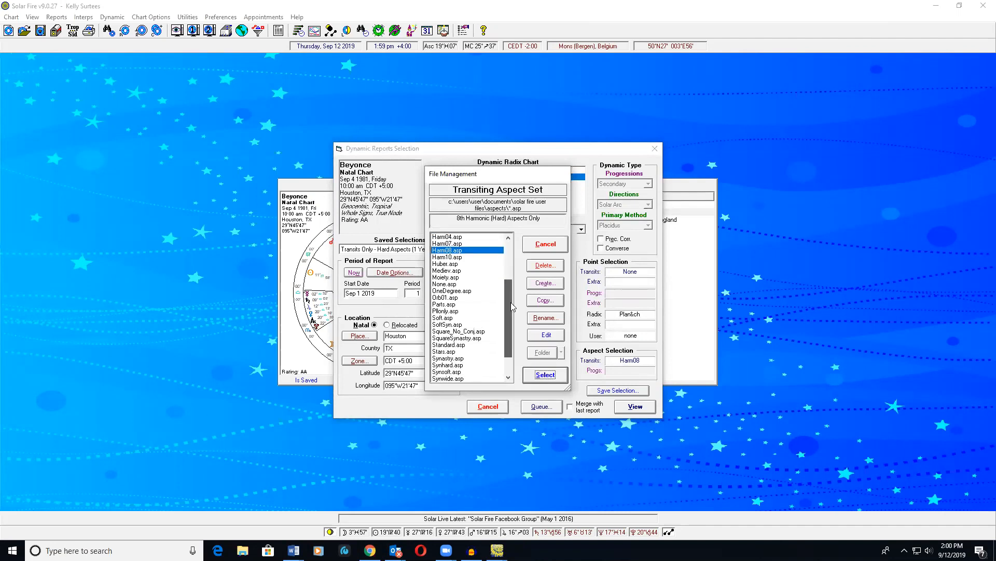
left_click(449, 284)
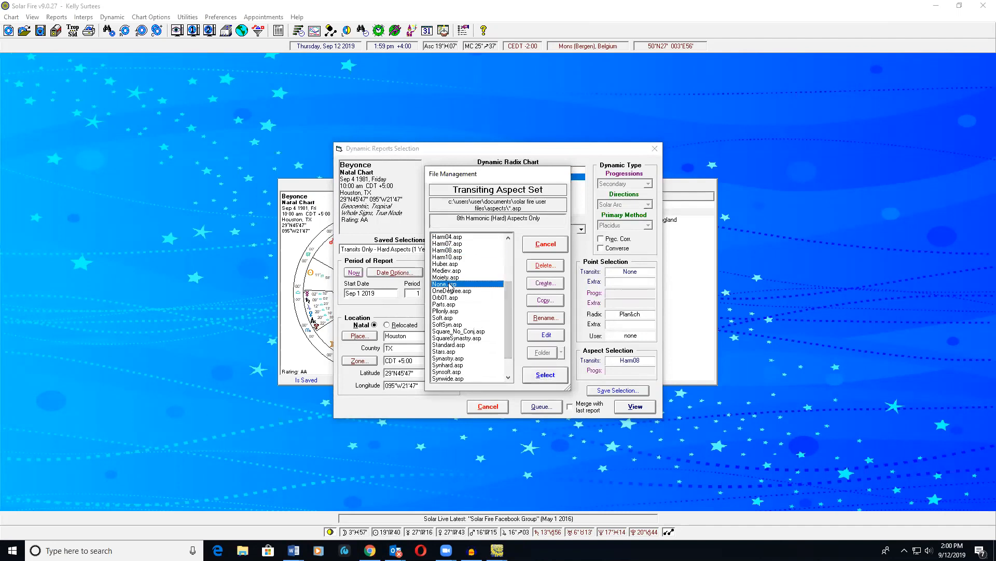
left_click(544, 334)
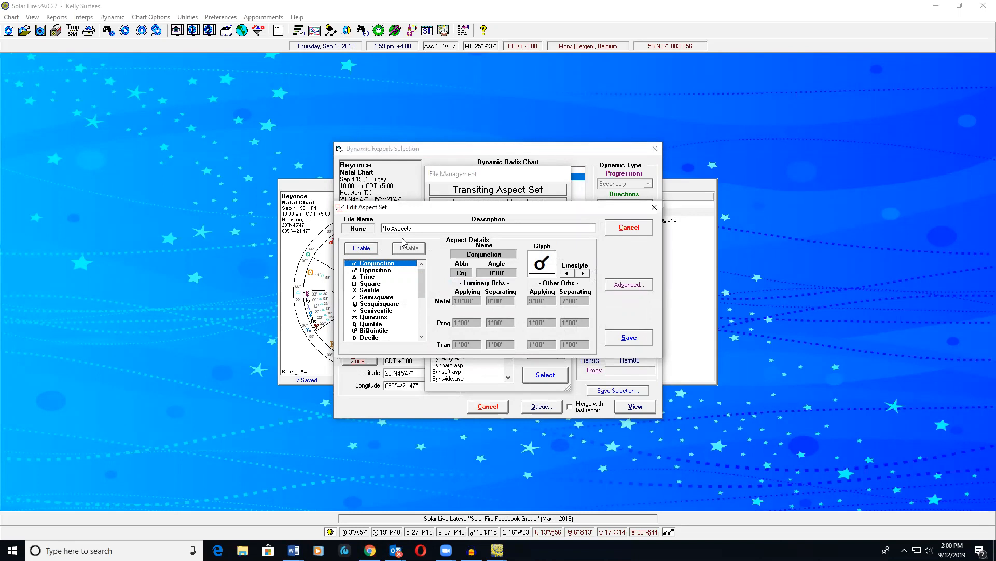
left_click(362, 248)
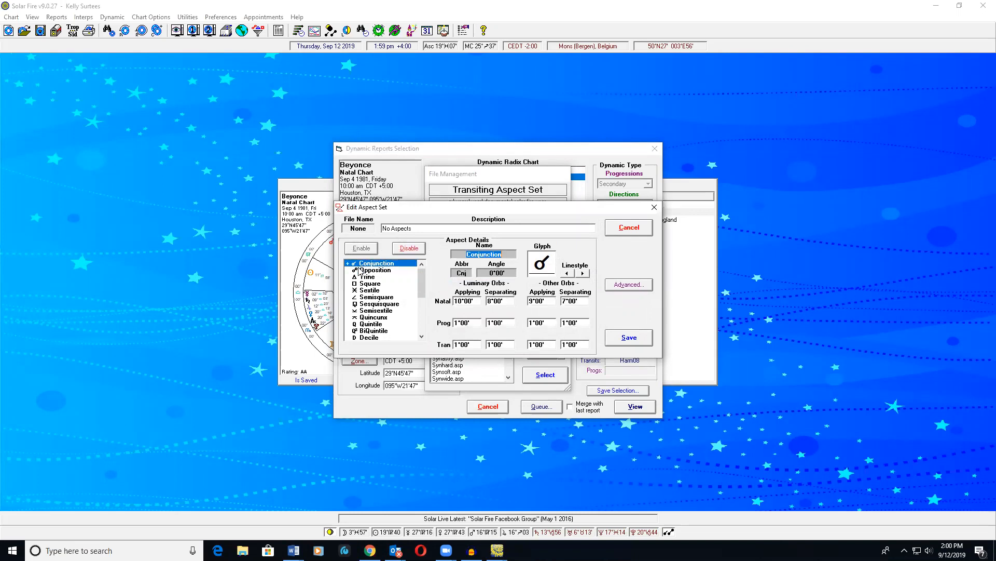
left_click(361, 276)
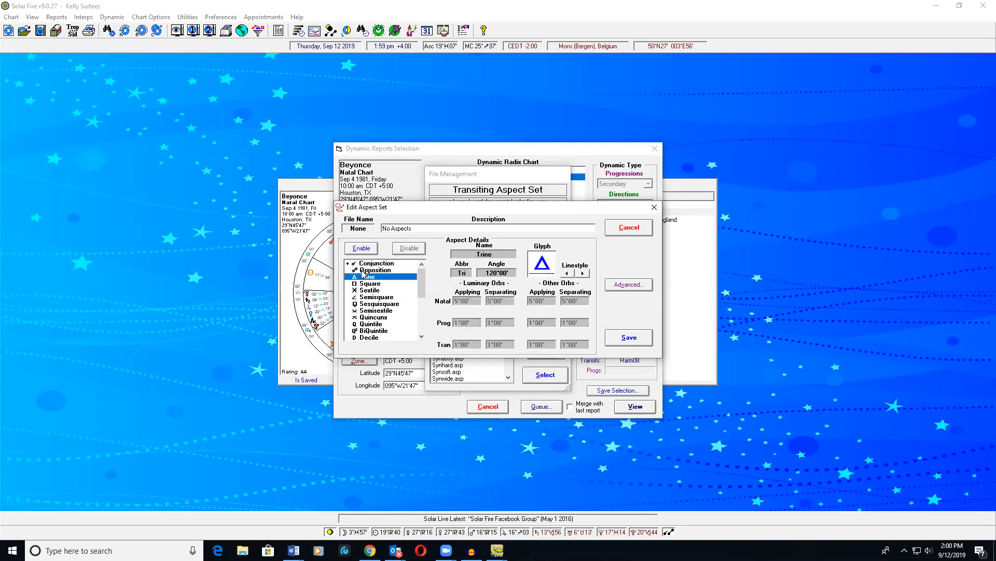
left_click(366, 270)
left_click(362, 248)
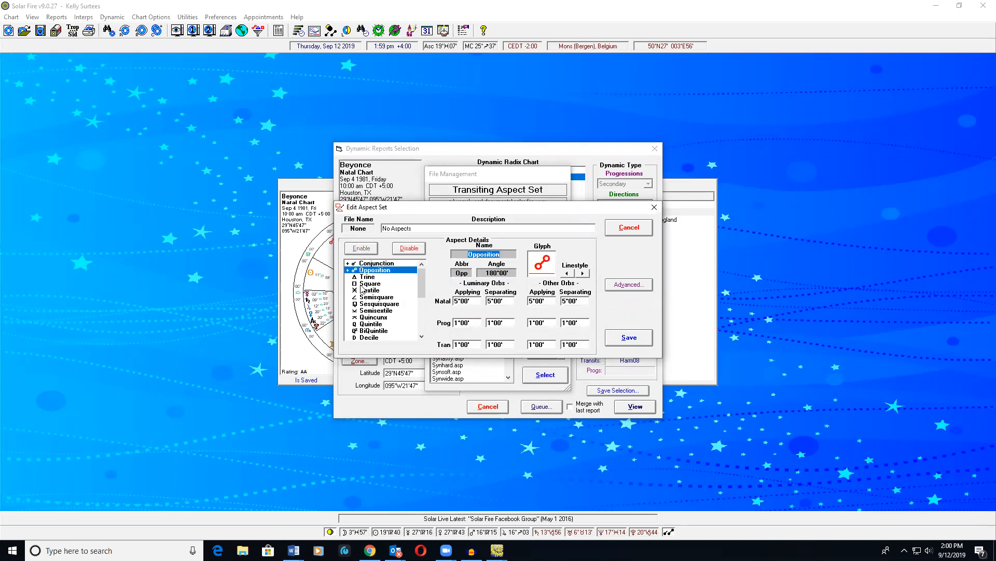
left_click(364, 285)
left_click(362, 248)
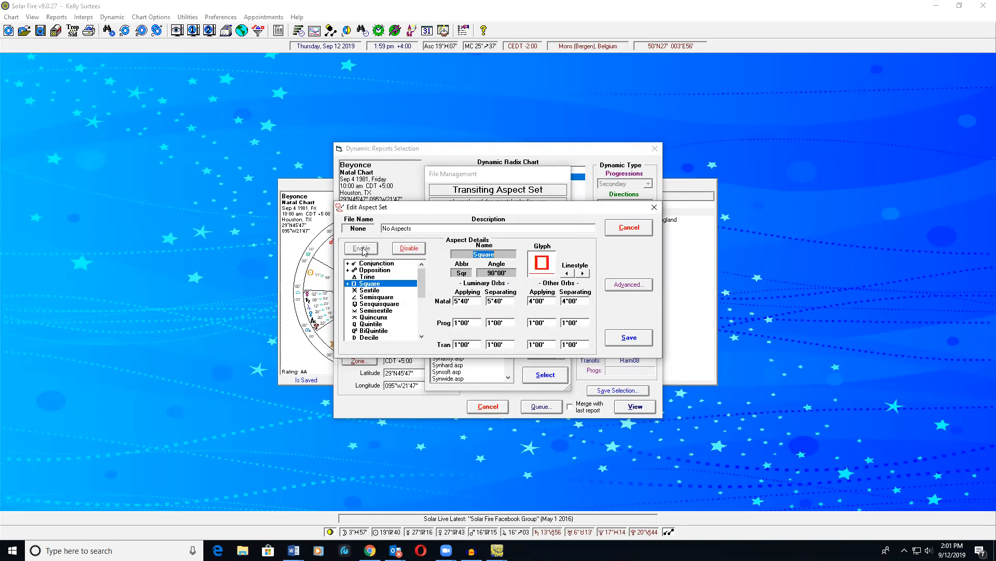
left_click(641, 339)
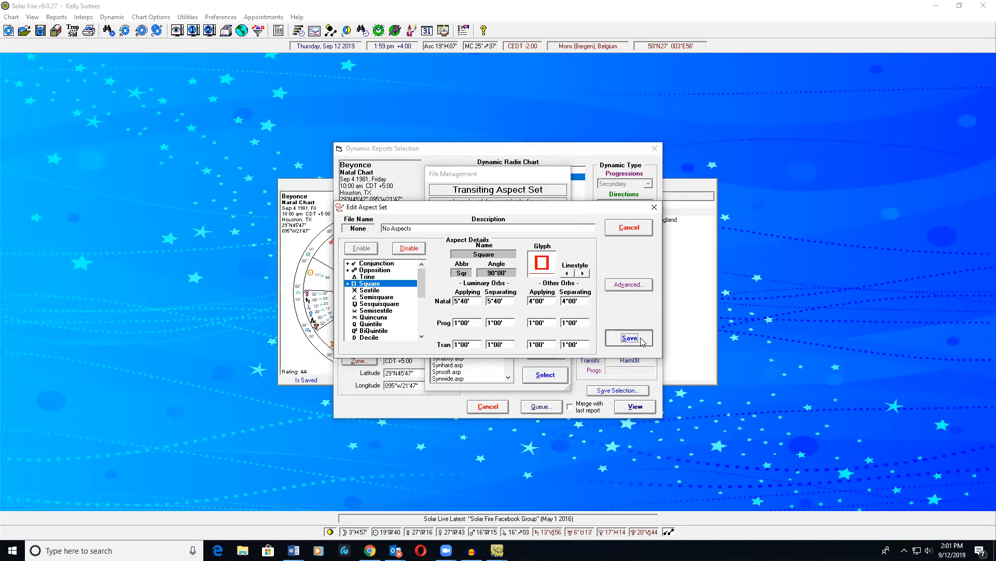
left_click(544, 376)
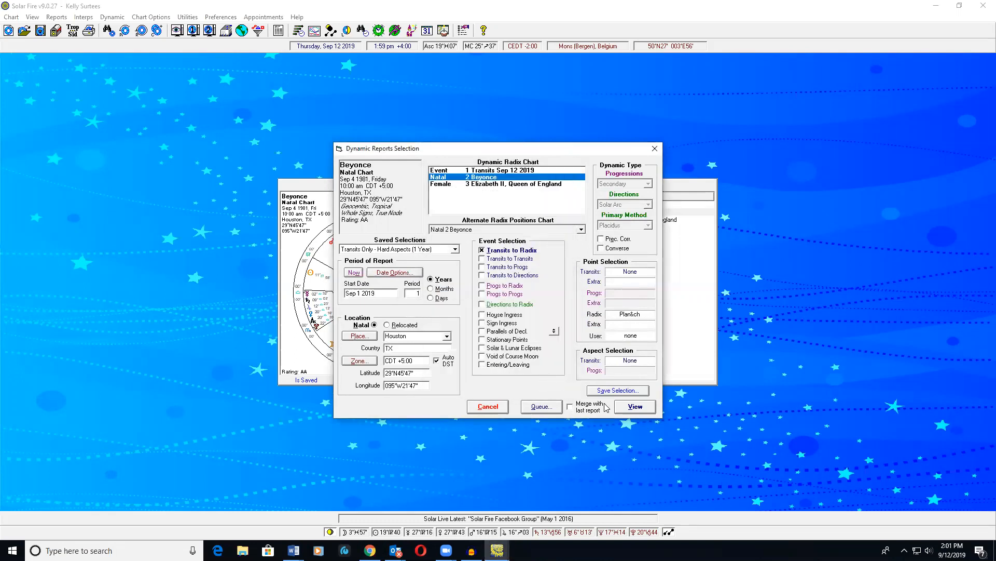
Step: Generate the Dynamic Events Report for the Beyonce natal chart, review its transit list, and close the report and its setup
left_click(636, 407)
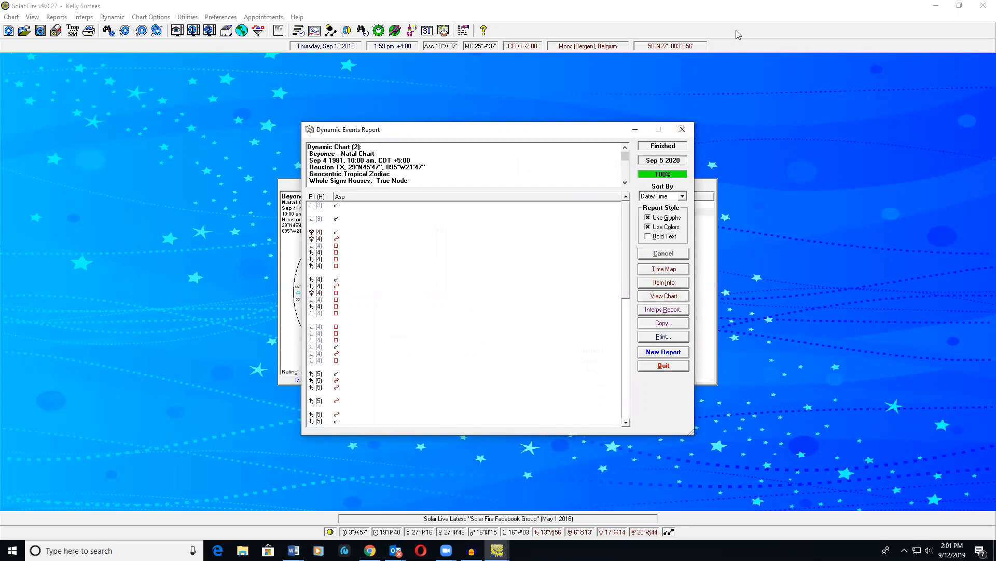
left_click(682, 129)
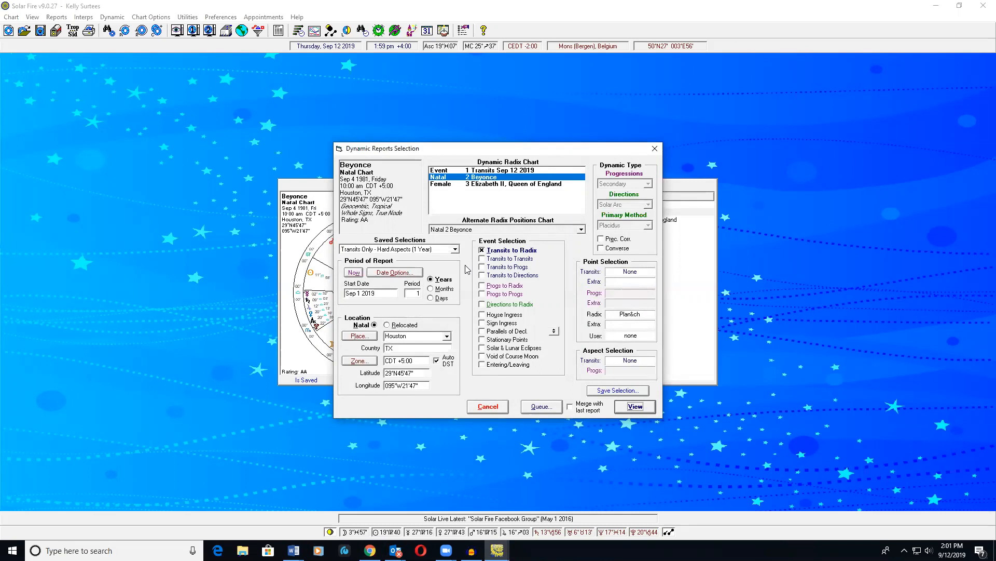
left_click(642, 408)
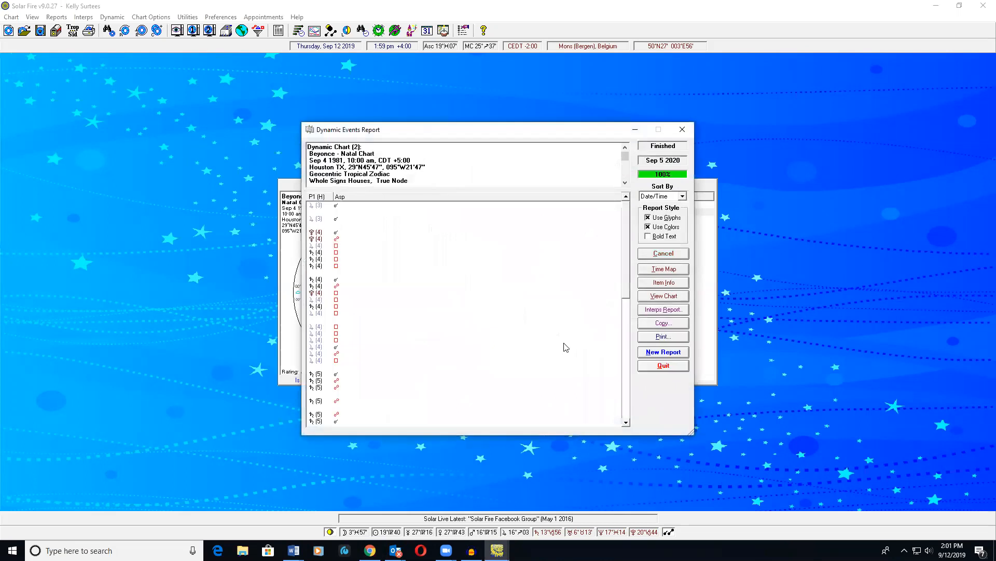
left_click_drag(626, 212, 625, 251)
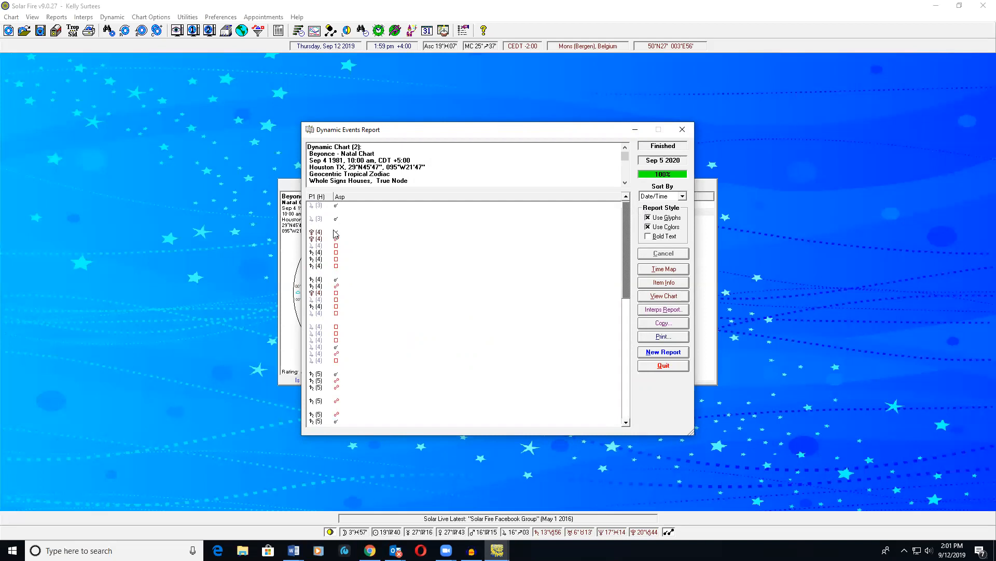
left_click(684, 130)
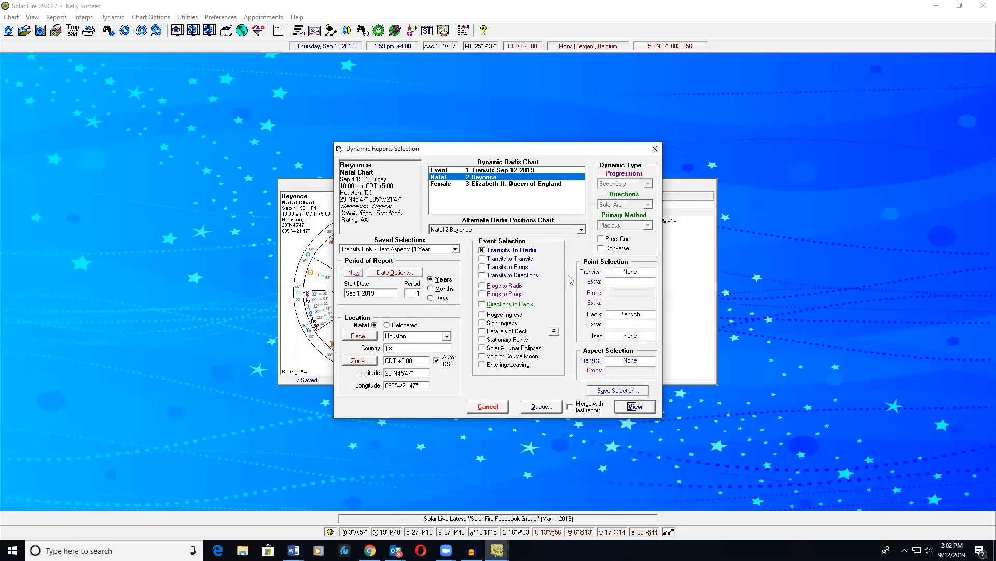
left_click(655, 149)
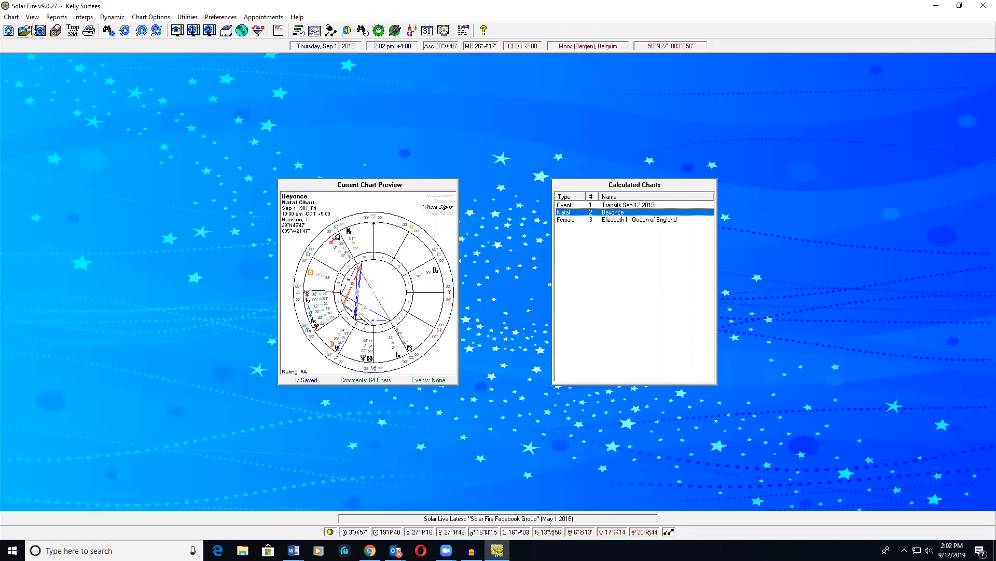
Step: View the Combined Charts options and close them without generating a chart
left_click(159, 32)
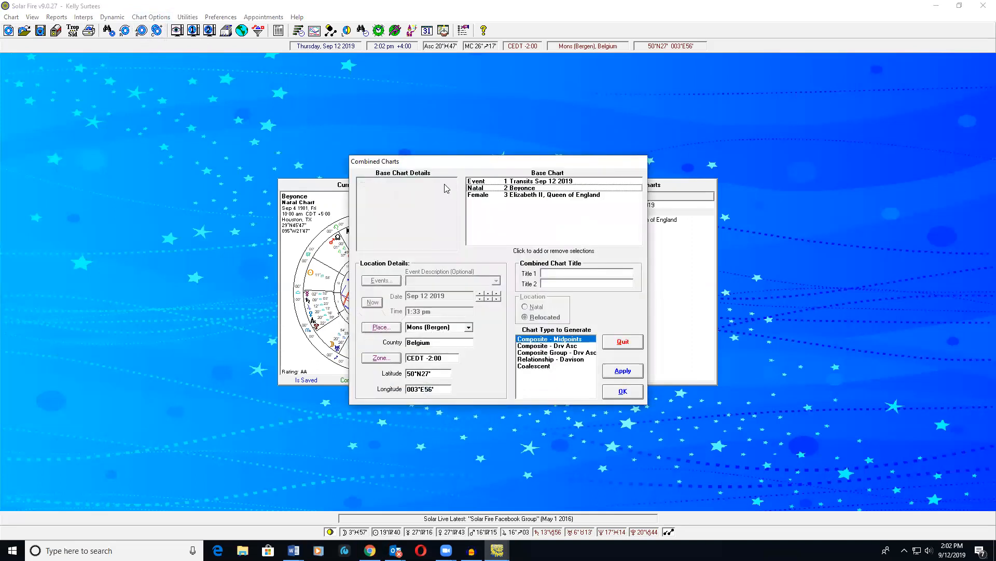
key("Escape")
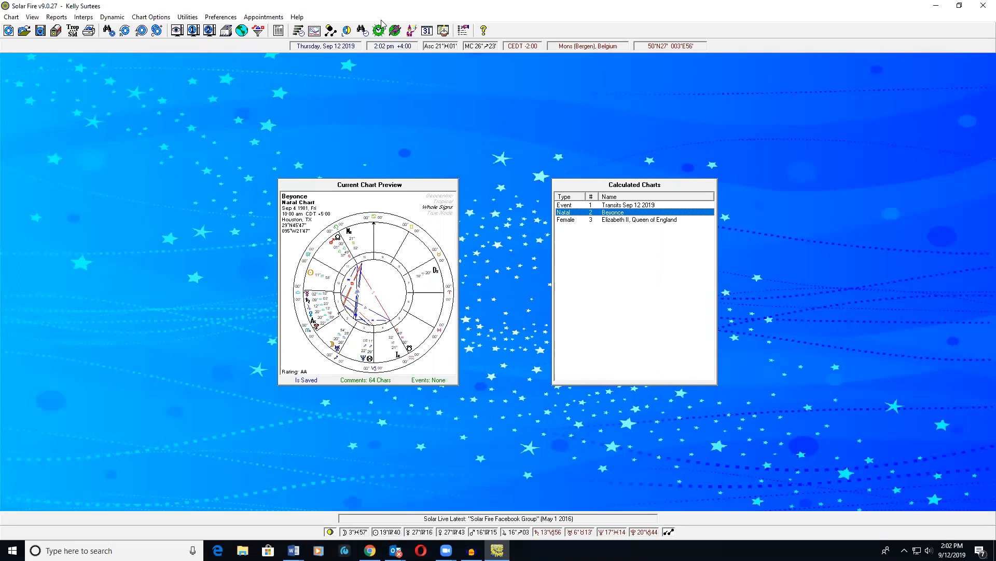
Step: Display the Elizabeth II chart in Solar Maps on The World - Centred on America map, and close Solar Maps without saving the chart
left_click(579, 221)
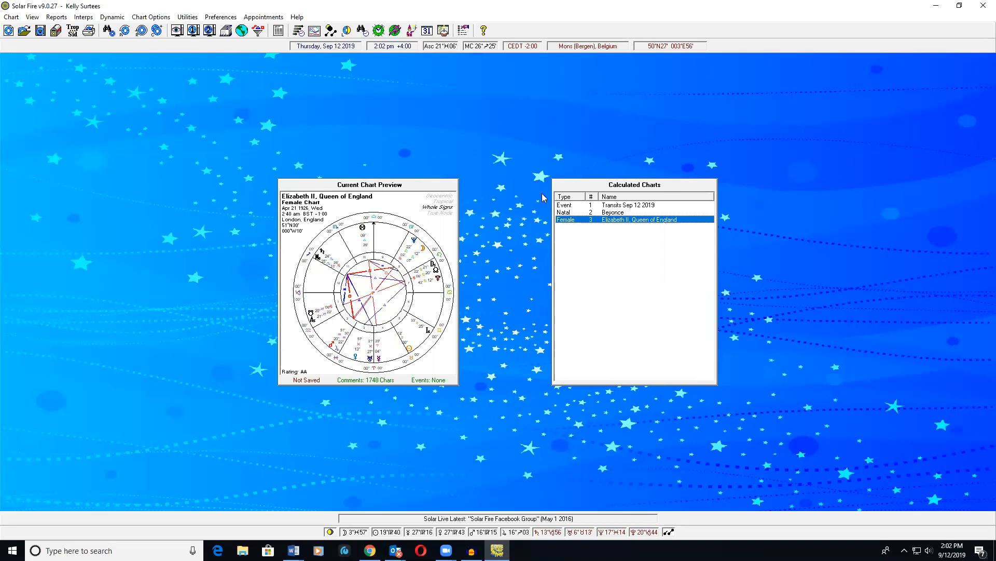
left_click(242, 31)
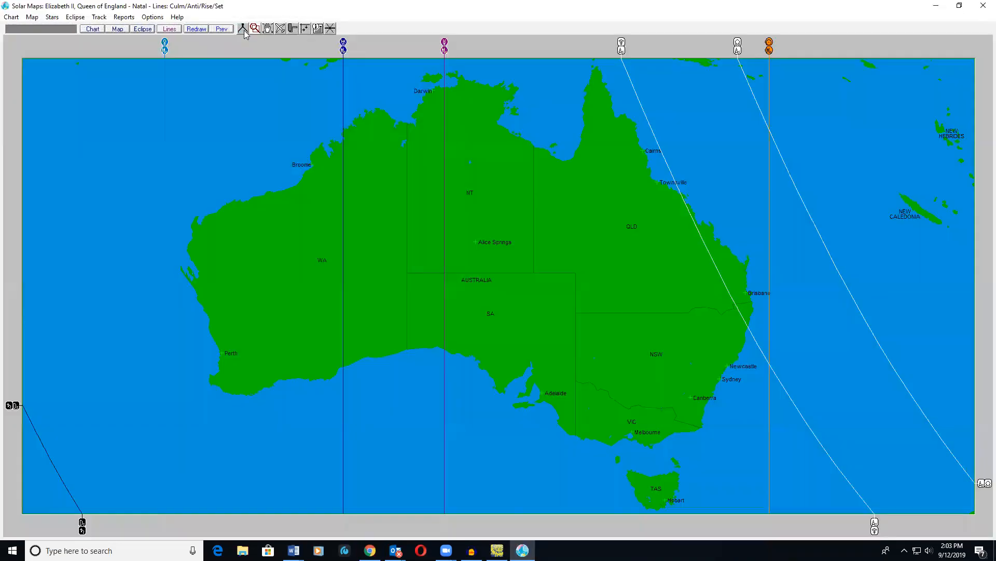
left_click(123, 31)
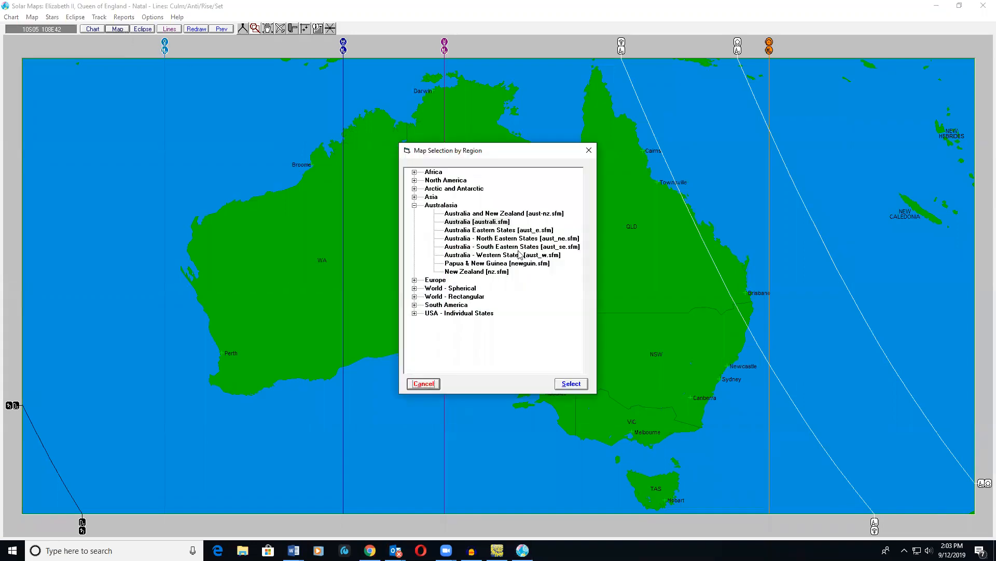
left_click(415, 206)
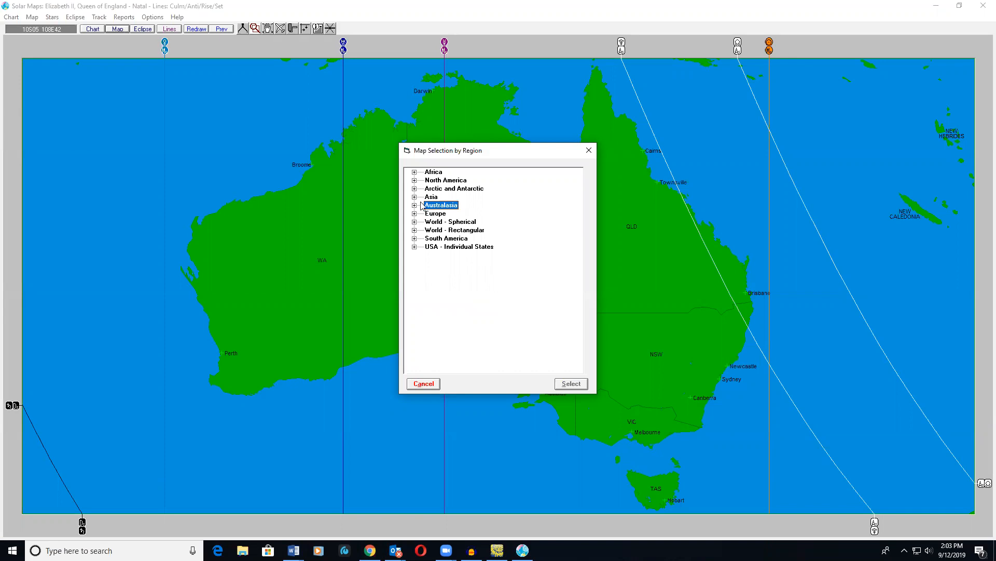
left_click(415, 230)
left_click(467, 263)
left_click(459, 272)
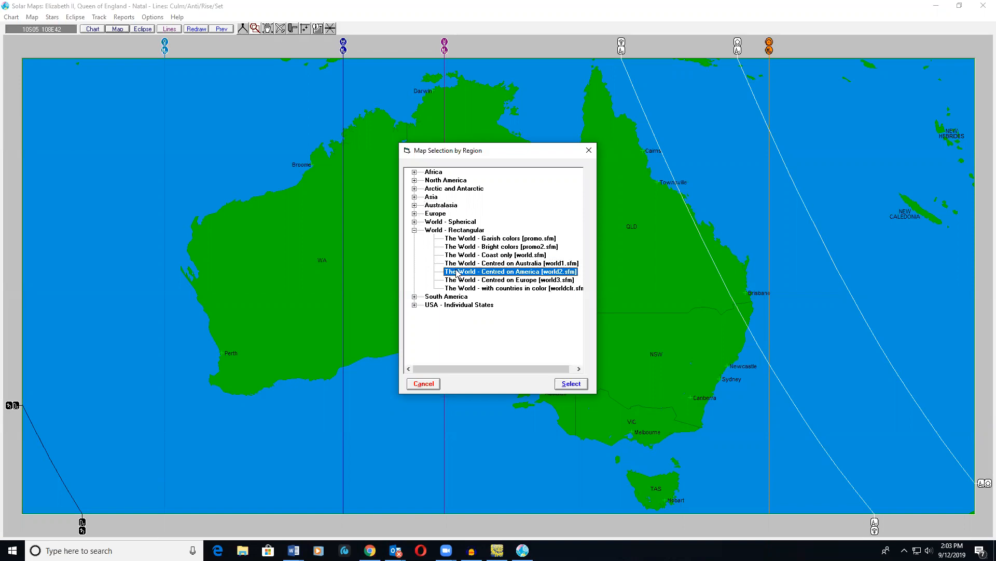
left_click(568, 384)
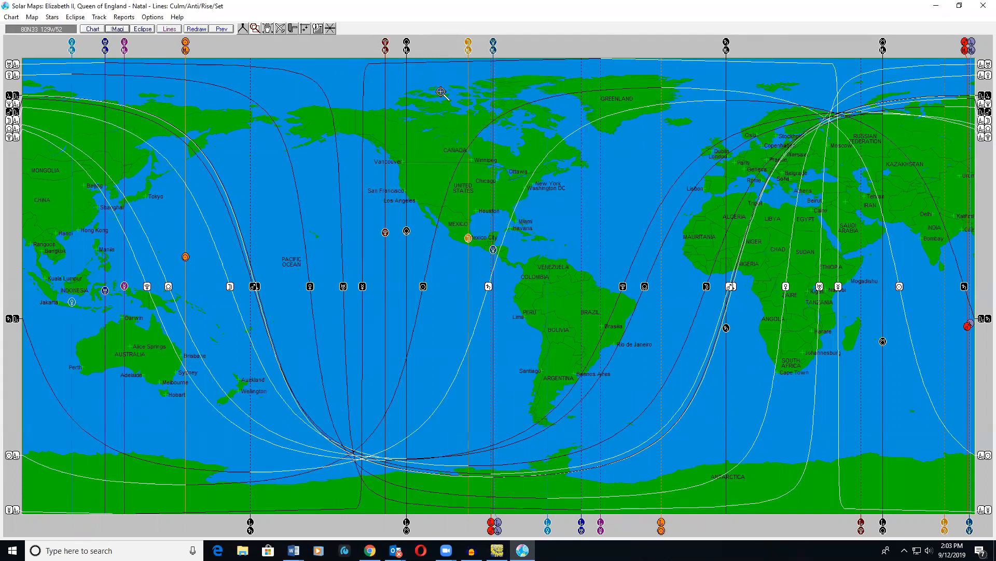
left_click(983, 7)
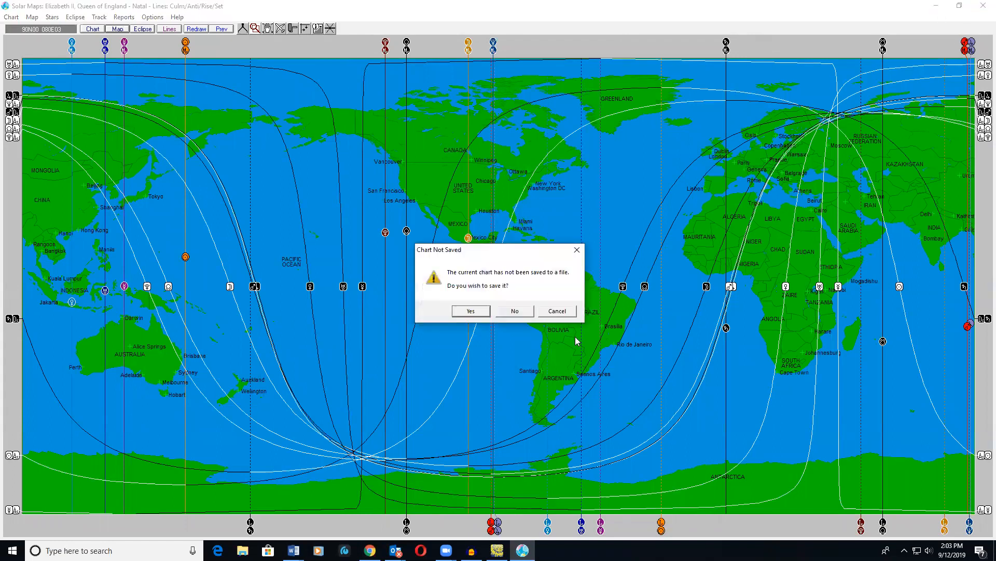
left_click(516, 312)
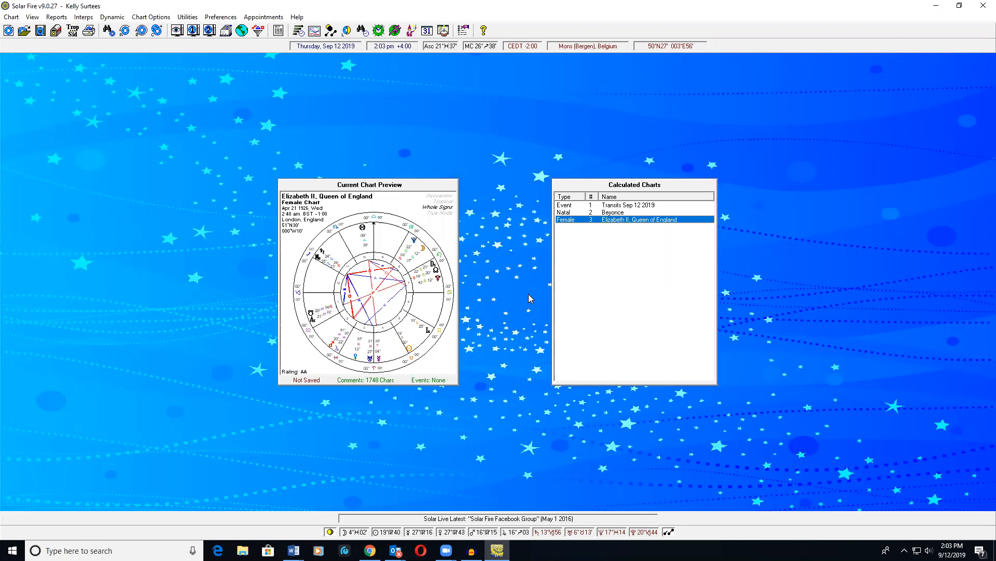
Step: Create a new chart from the prefilled Elizabeth II, Queen of England data
left_click(11, 16)
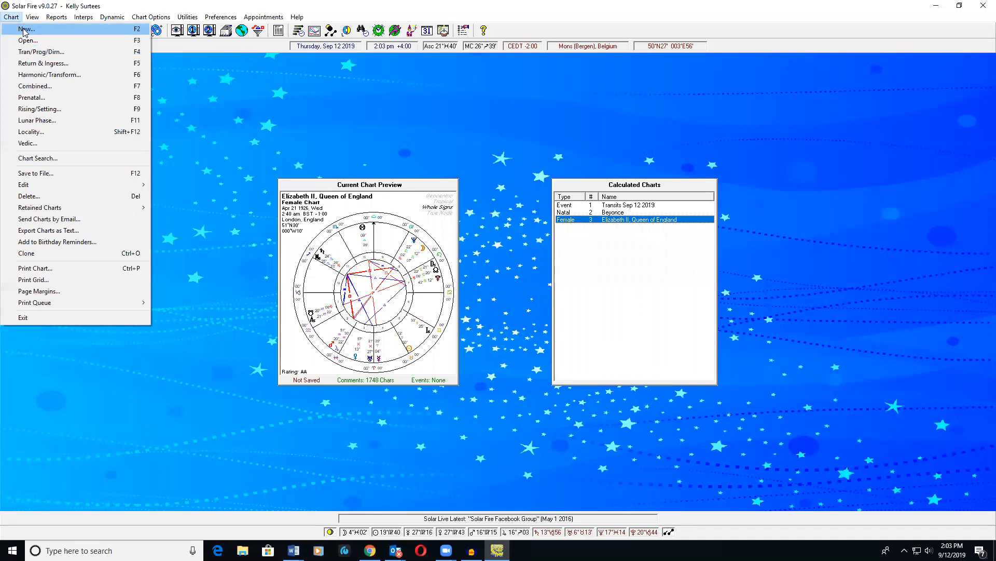
left_click(24, 30)
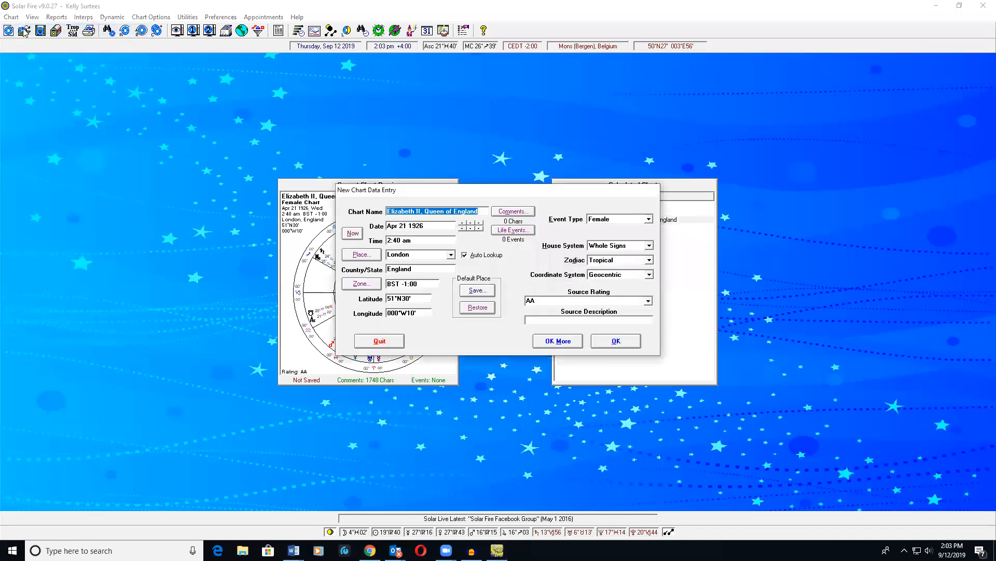
left_click(614, 341)
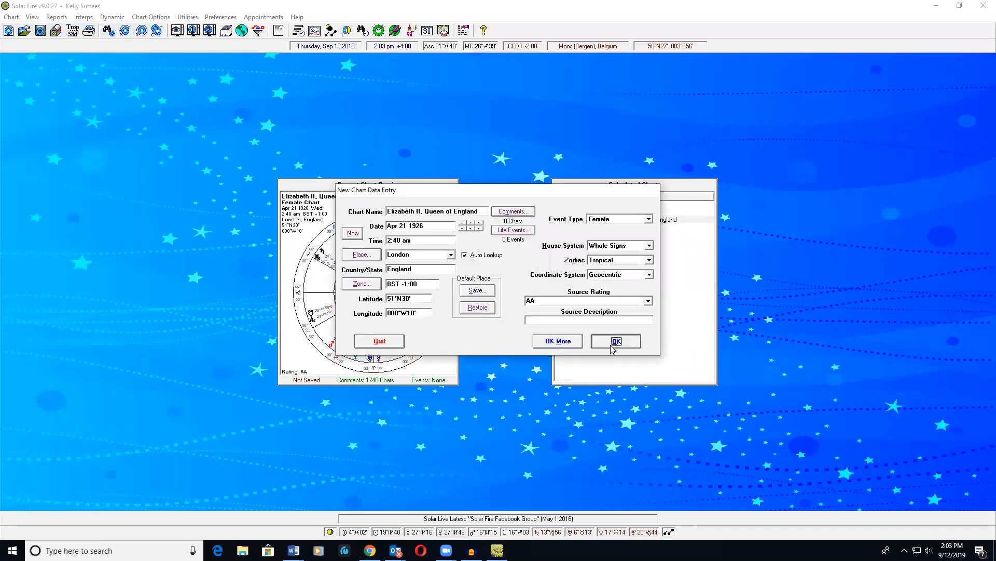